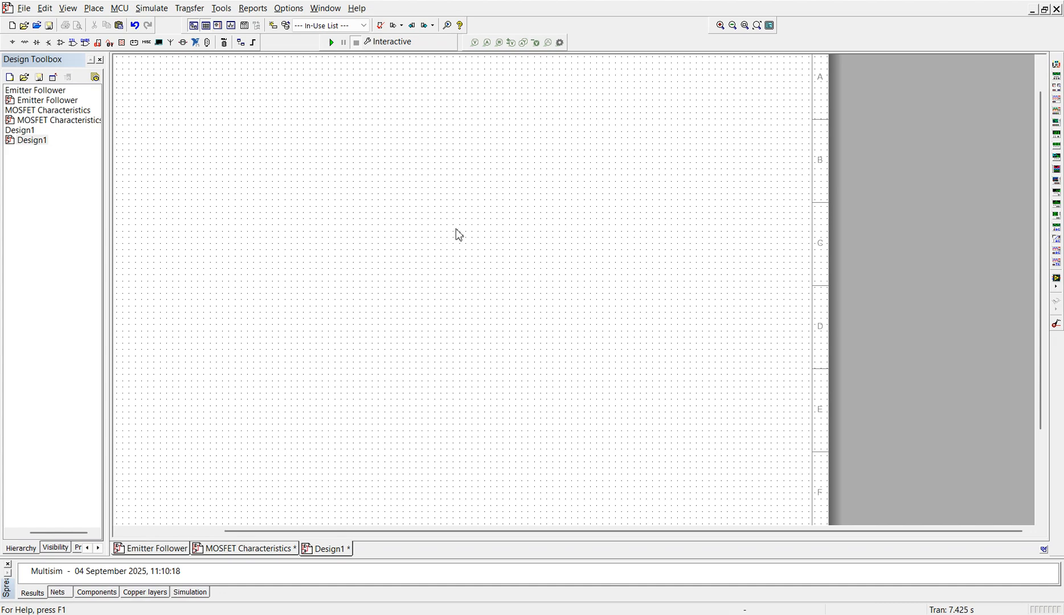
- Find the 741 operational amplifier across all component groups and place it near the middle of the Design1 sheet
{"action": "key", "text": "ctrl+w"}
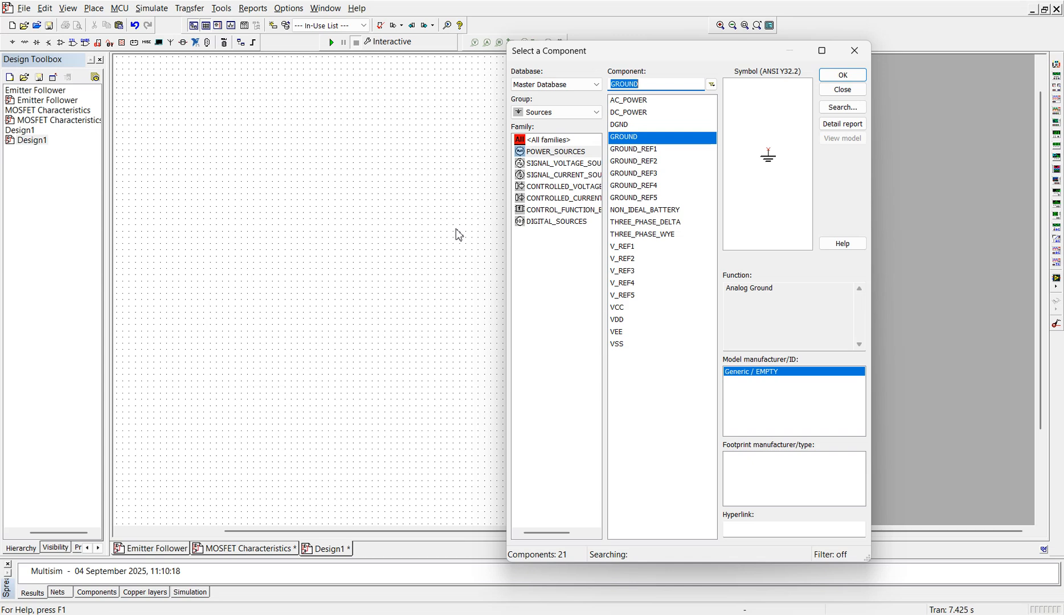
{"action": "left_click", "coordinate": [564, 140]}
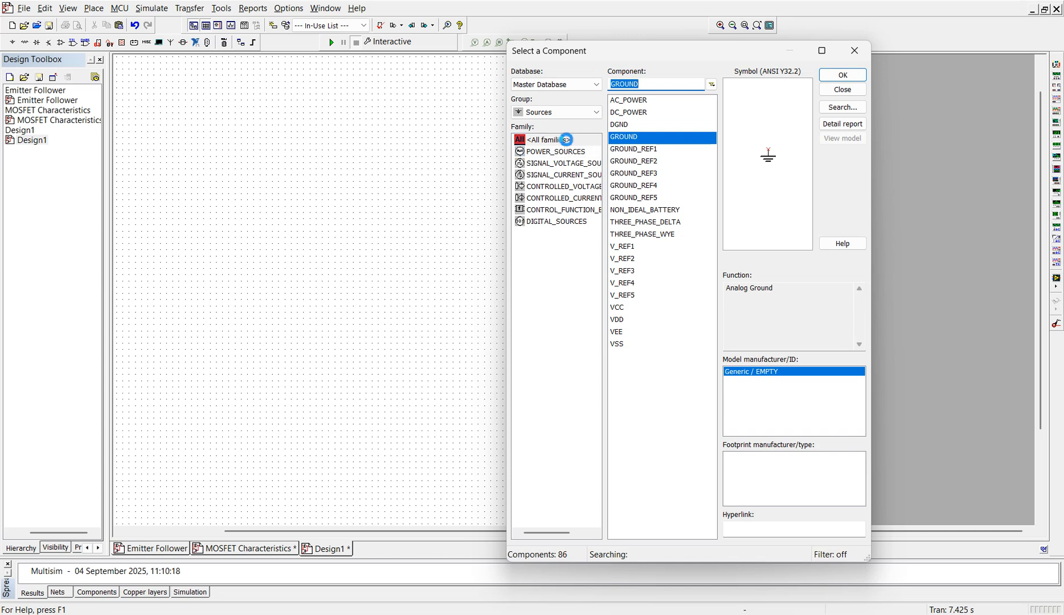
{"action": "double_click", "coordinate": [672, 84]}
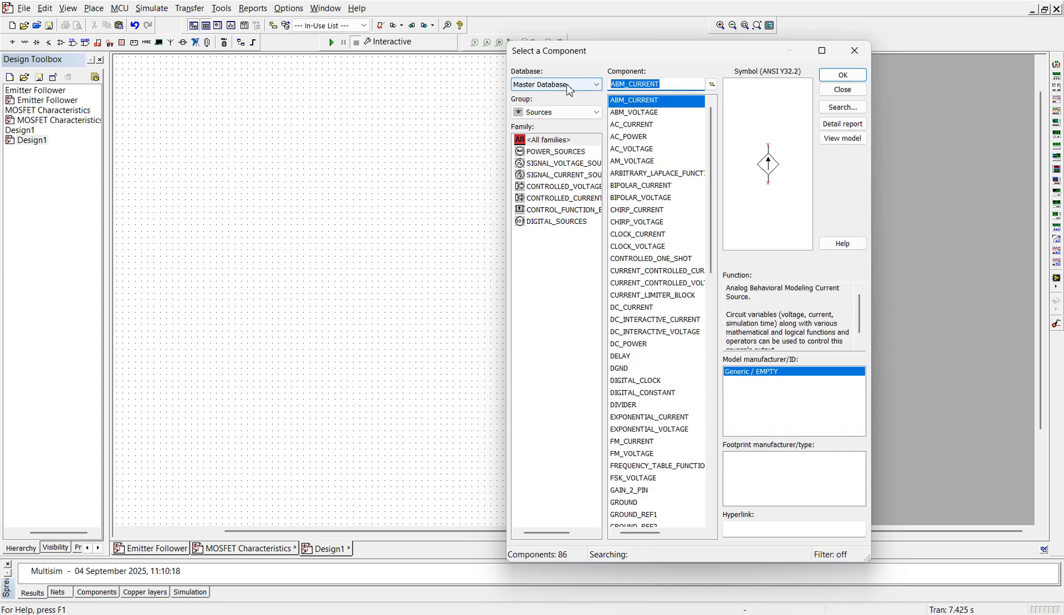
{"action": "type", "text": "741"}
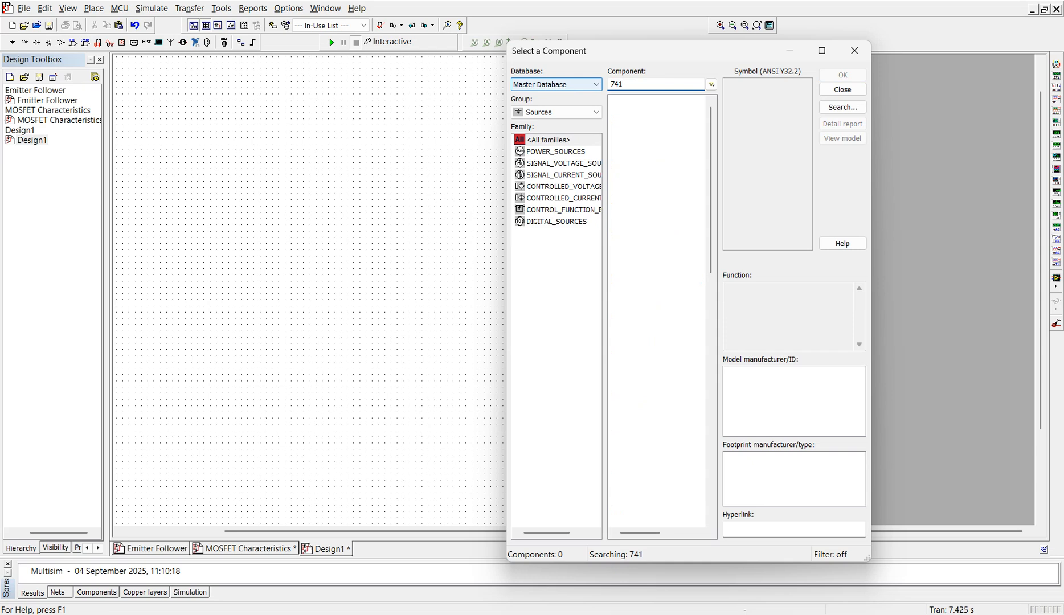
{"action": "left_click", "coordinate": [555, 141]}
{"action": "left_click", "coordinate": [575, 114]}
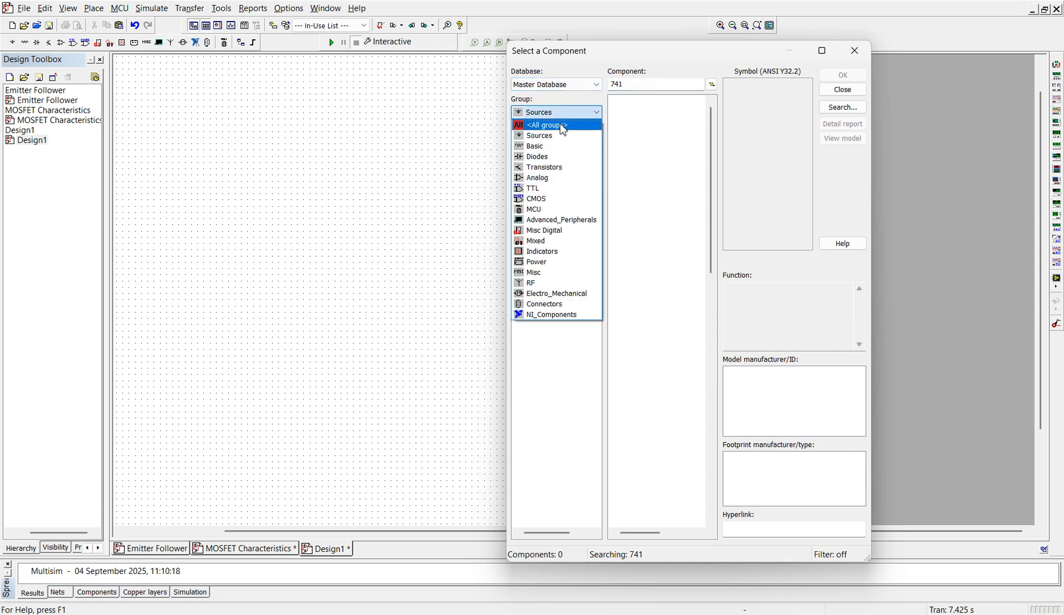
{"action": "left_click", "coordinate": [569, 121]}
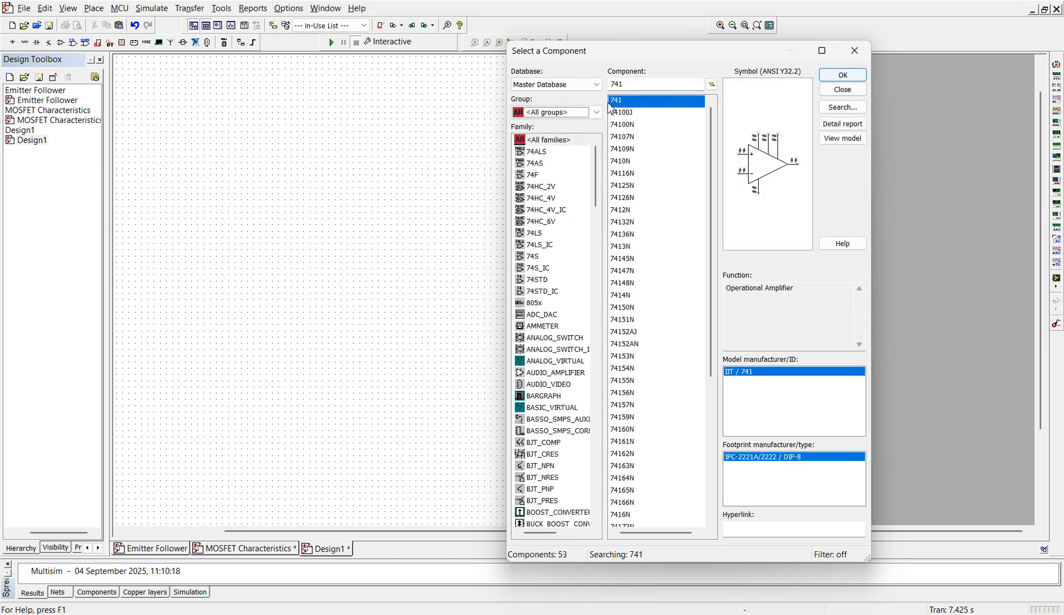
{"action": "left_click", "coordinate": [544, 142]}
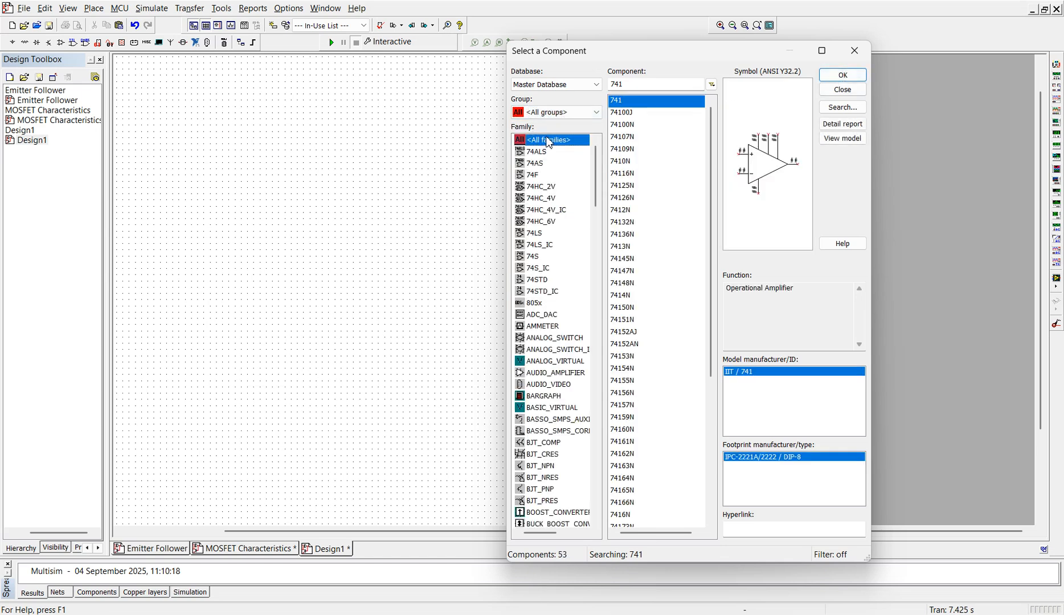
{"action": "left_click", "coordinate": [844, 75]}
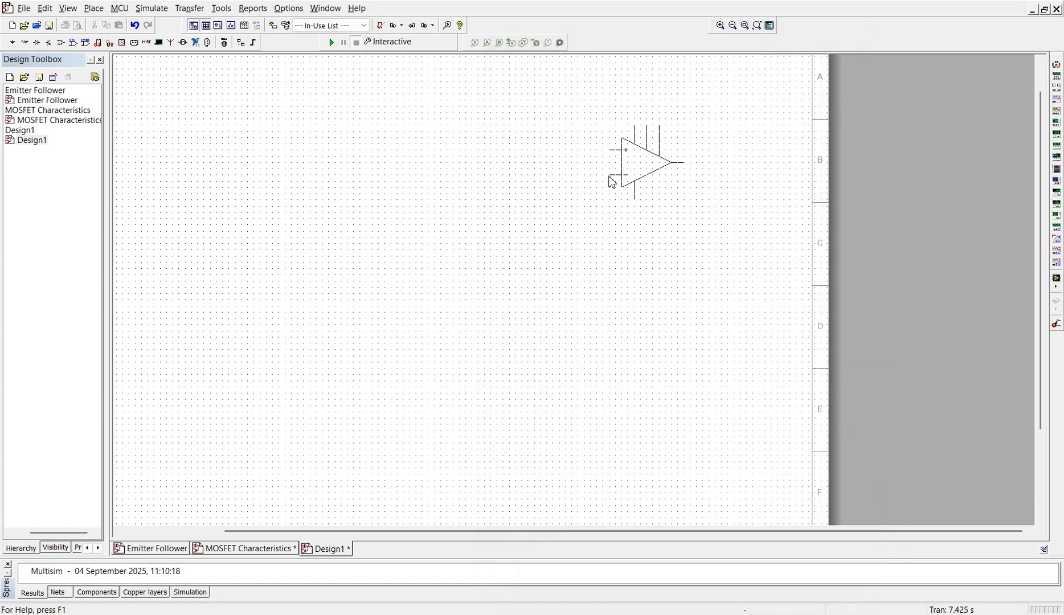
{"action": "left_click", "coordinate": [430, 261]}
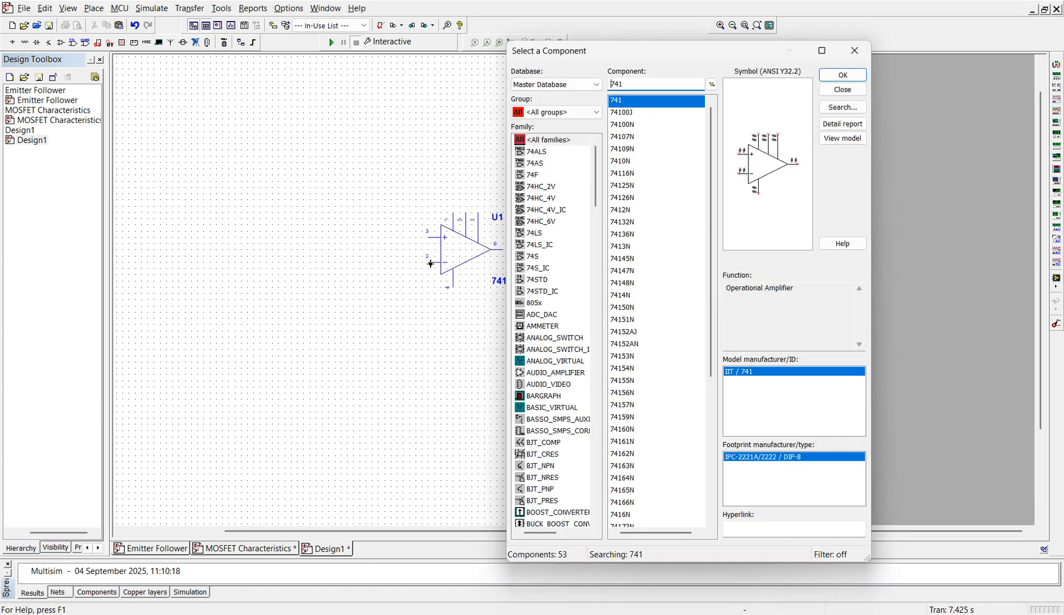
- Place four 1 kΩ resistors: one above and left of the op-amp, one left of its inputs, and two below it
{"action": "left_click", "coordinate": [592, 113]}
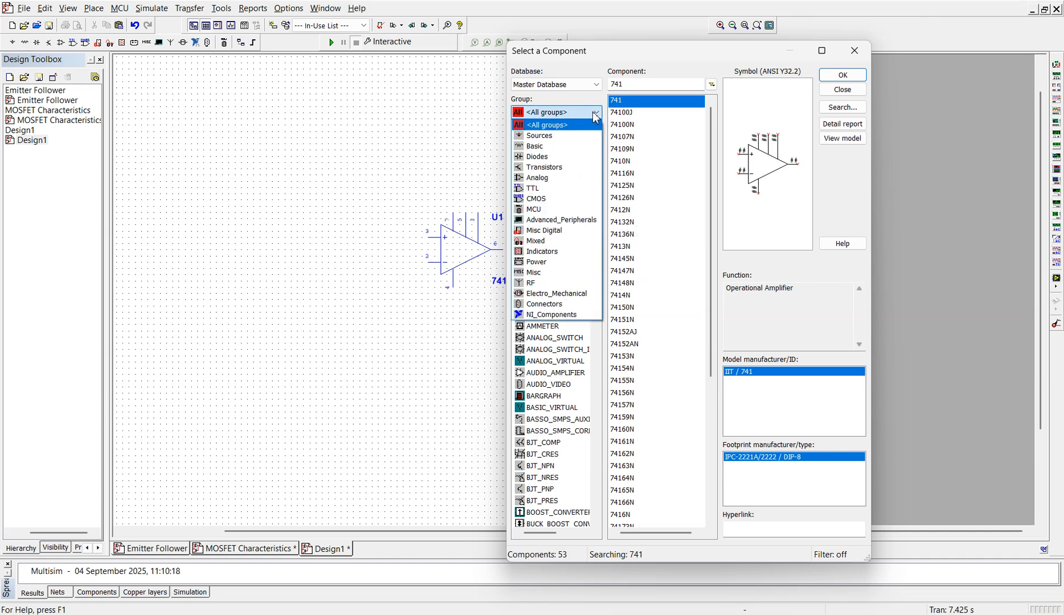
{"action": "left_click", "coordinate": [547, 147]}
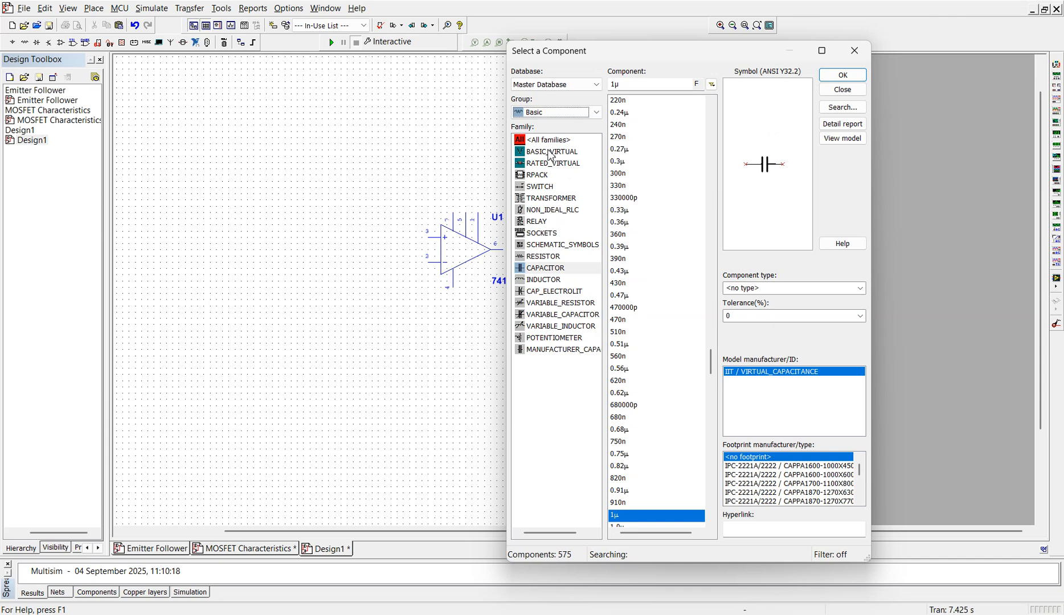
{"action": "left_click", "coordinate": [547, 258]}
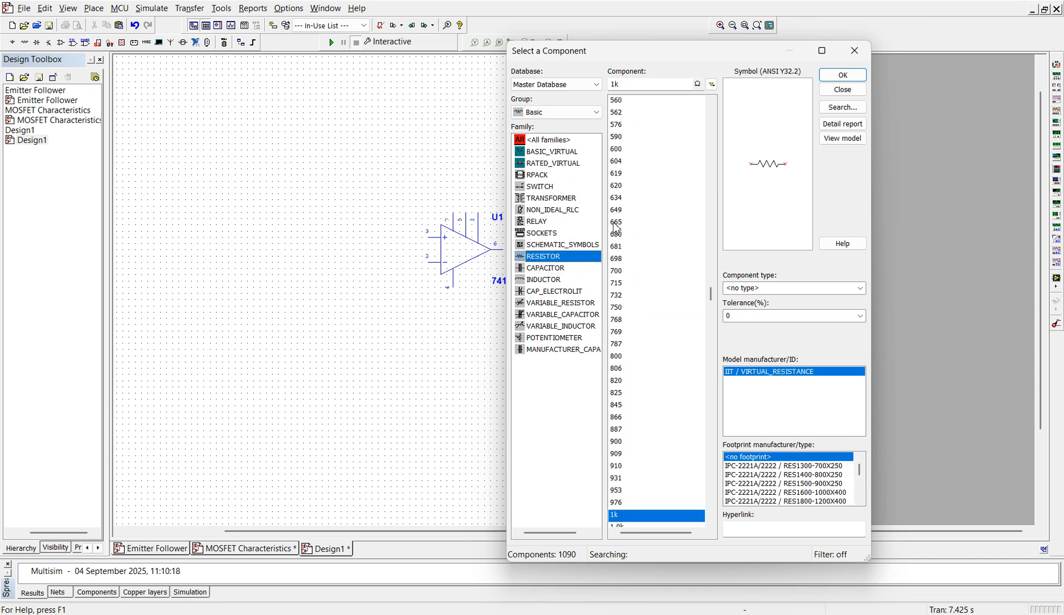
{"action": "left_click", "coordinate": [841, 76]}
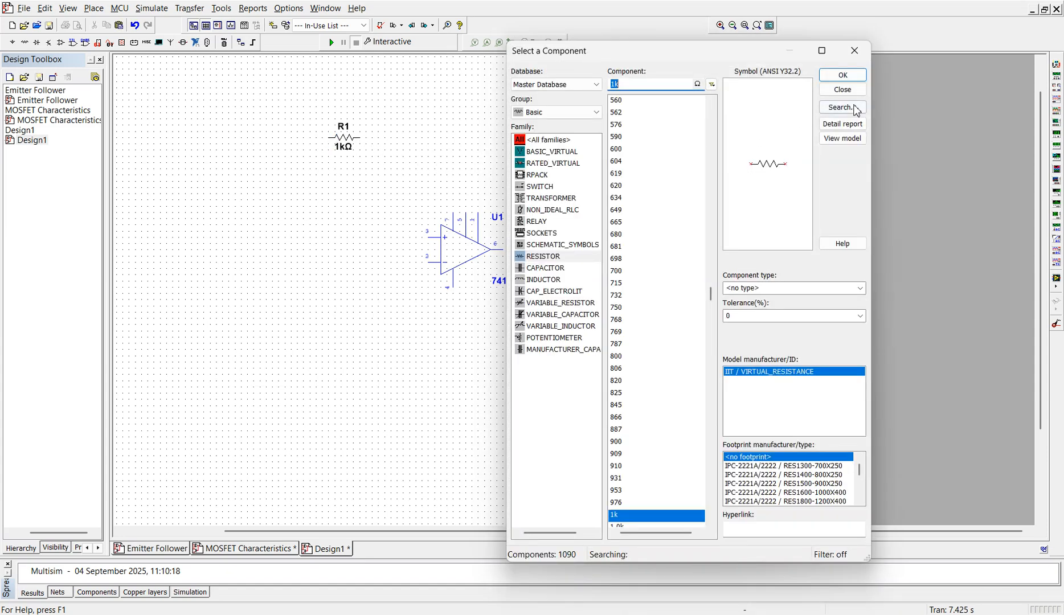
{"action": "left_click", "coordinate": [842, 78]}
{"action": "left_click", "coordinate": [259, 238]}
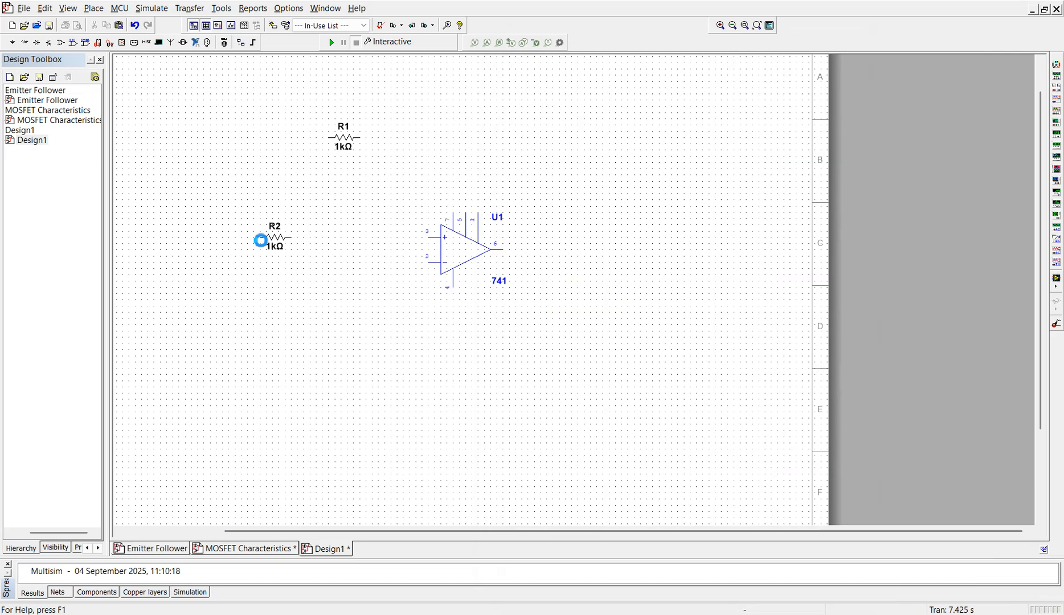
{"action": "left_click", "coordinate": [832, 79]}
{"action": "left_click", "coordinate": [367, 380]}
{"action": "left_click", "coordinate": [842, 75]}
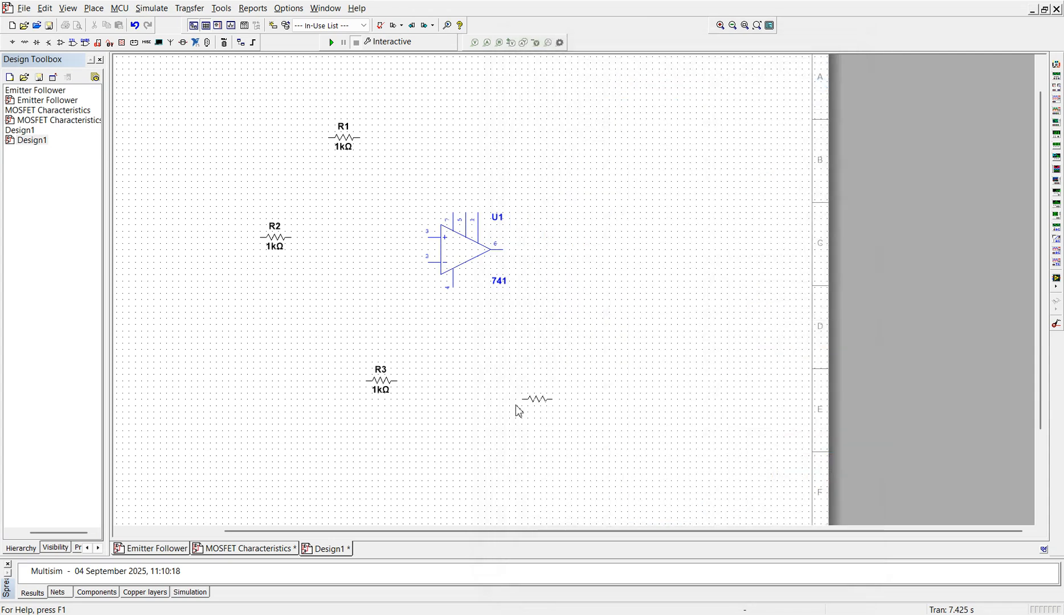
{"action": "left_click", "coordinate": [495, 380]}
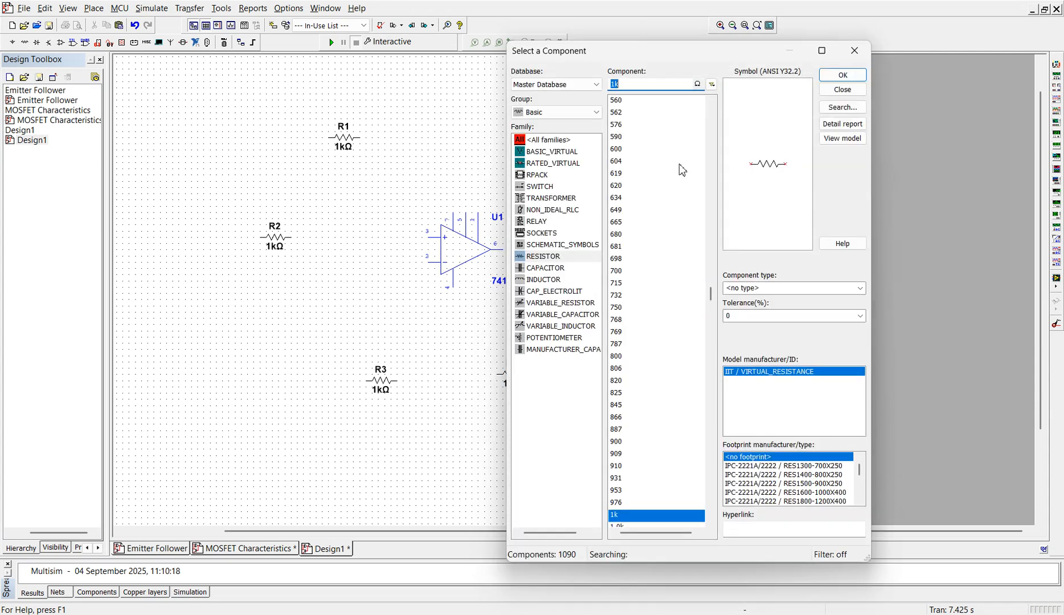
- Place three 1 µF capacitors in a row between the op-amp and the two lower resistors
{"action": "left_click", "coordinate": [547, 268]}
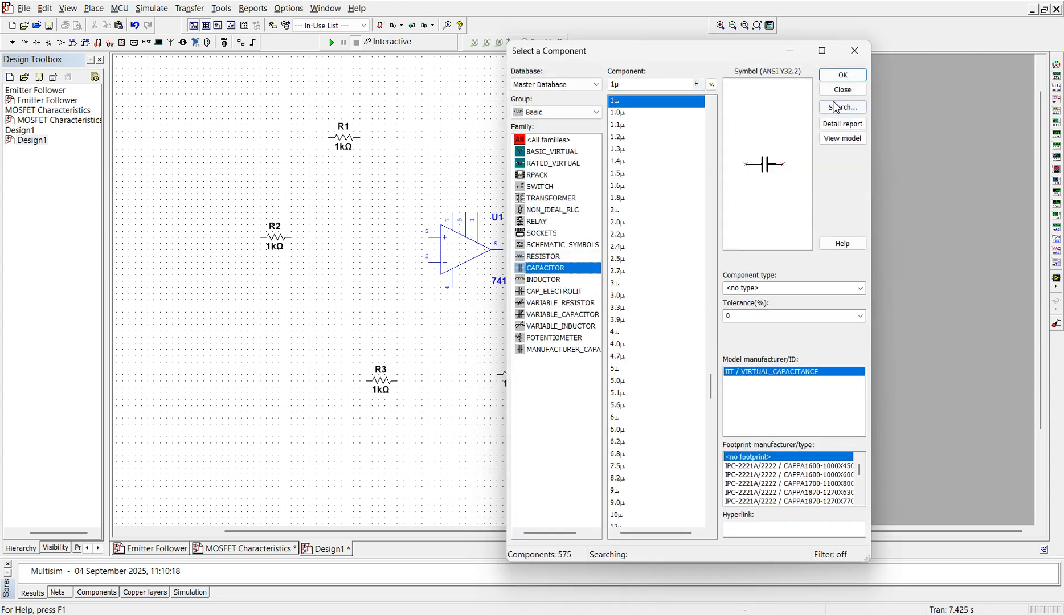
{"action": "left_click", "coordinate": [843, 75]}
{"action": "left_click", "coordinate": [323, 331]}
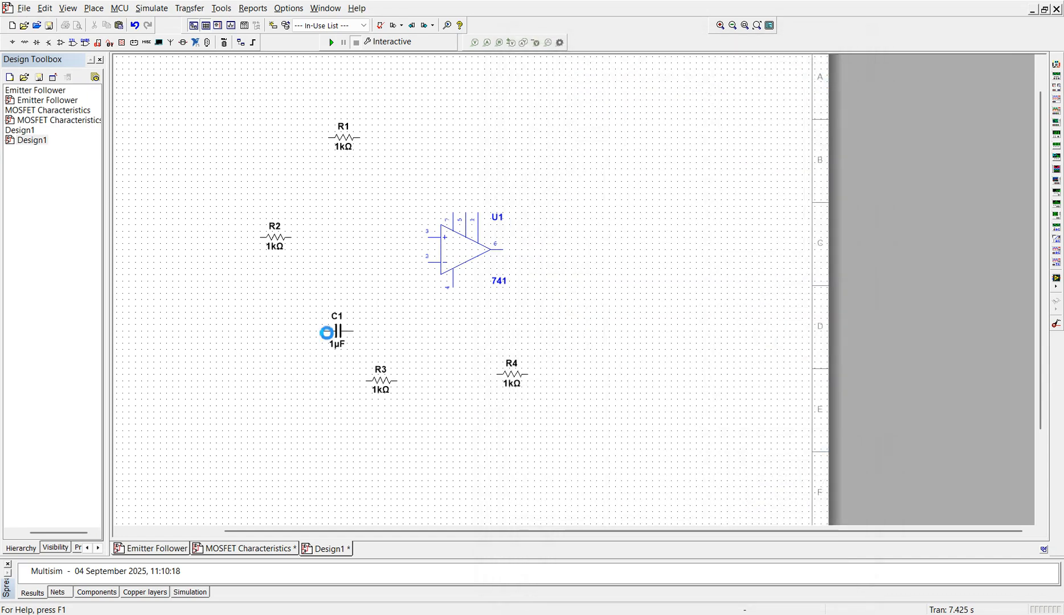
{"action": "left_click", "coordinate": [842, 75]}
{"action": "left_click", "coordinate": [431, 331]}
{"action": "left_click", "coordinate": [833, 77]}
{"action": "left_click", "coordinate": [497, 338]}
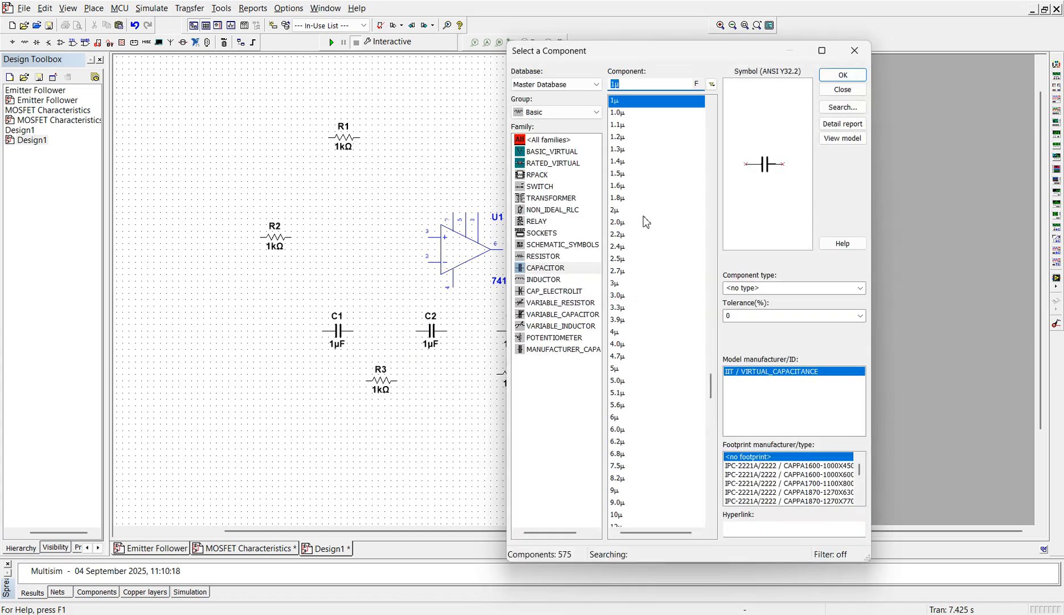
- Place a VCC power source above the op-amp and a VEE power source just below it
{"action": "left_click", "coordinate": [596, 113]}
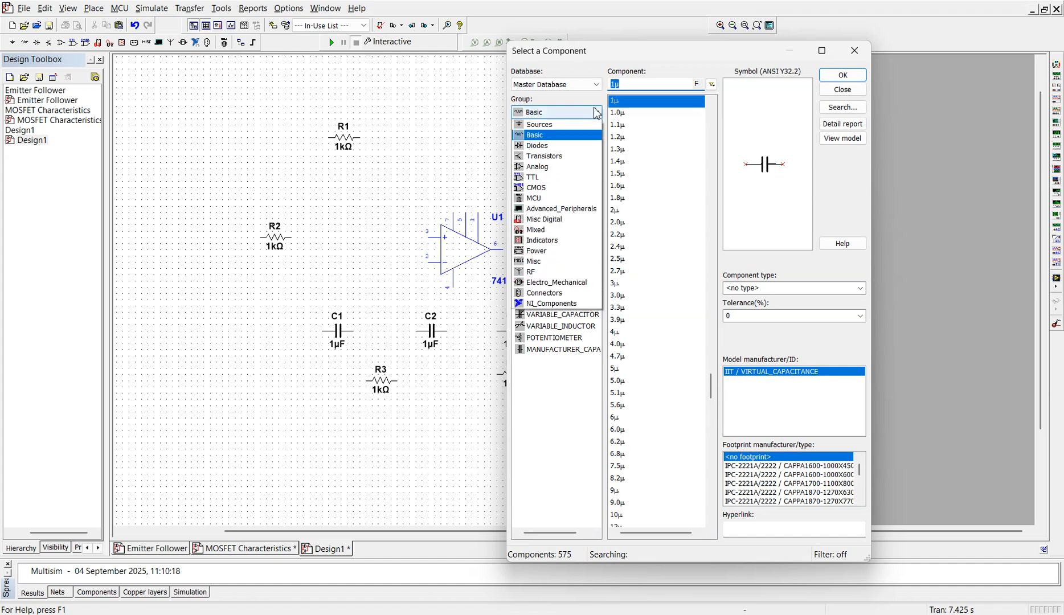
{"action": "left_click", "coordinate": [561, 136]}
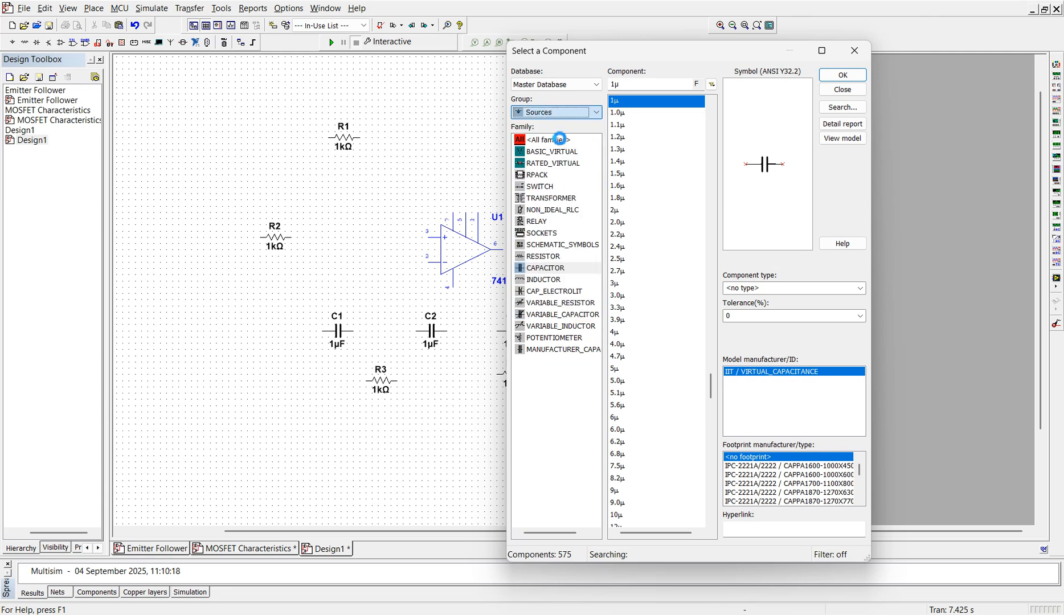
{"action": "left_click", "coordinate": [567, 152]}
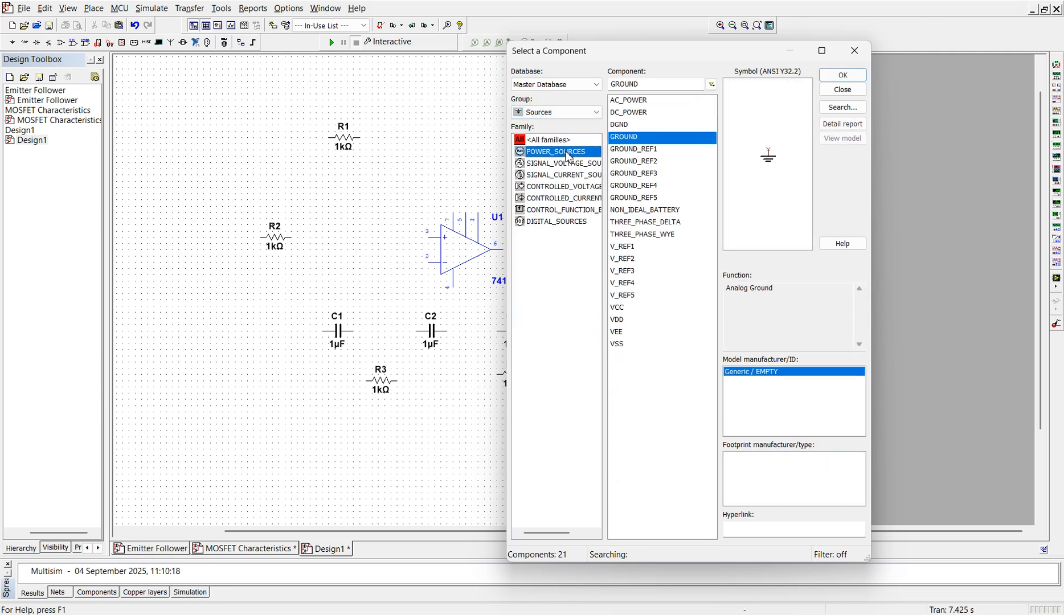
{"action": "left_click", "coordinate": [621, 310]}
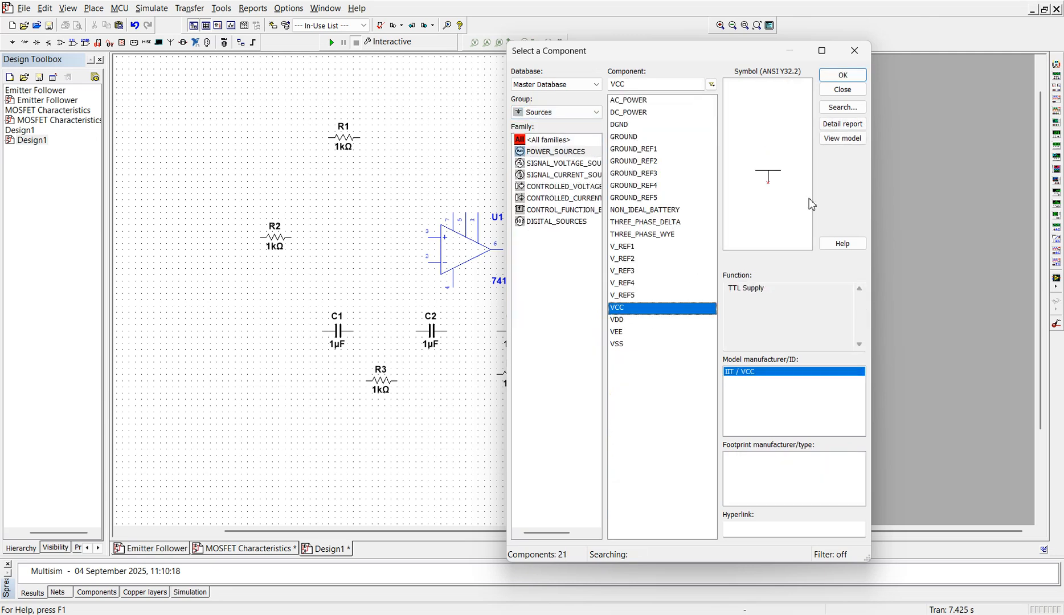
{"action": "left_click", "coordinate": [844, 76]}
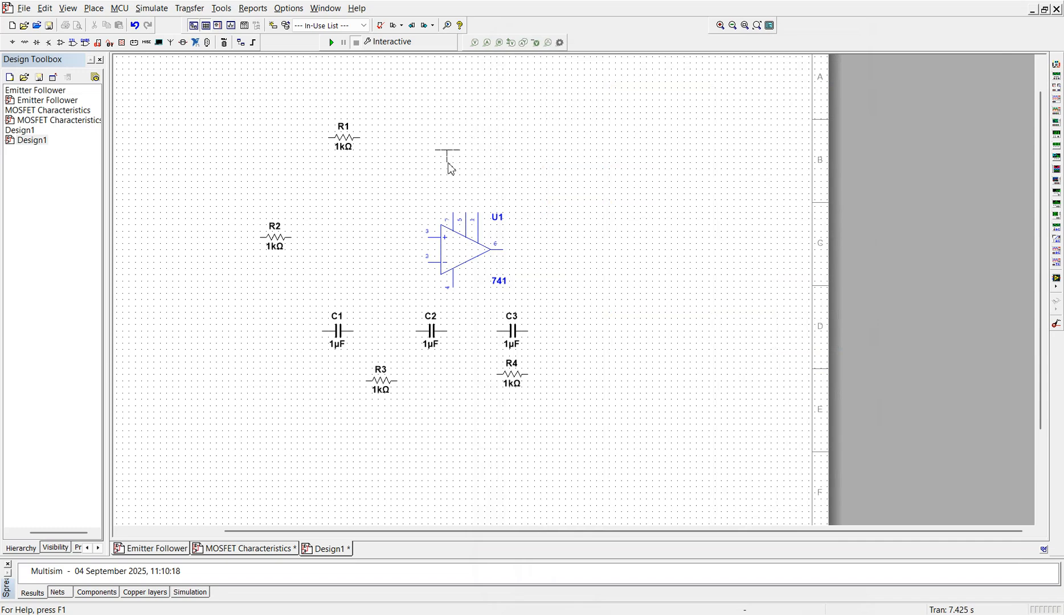
{"action": "left_click", "coordinate": [450, 168]}
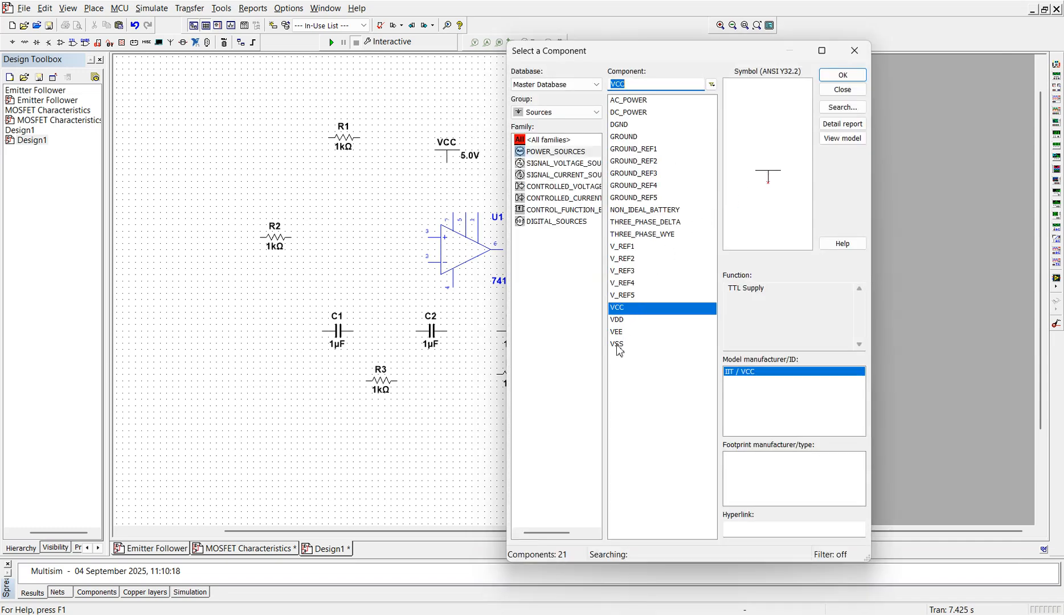
{"action": "left_click", "coordinate": [620, 333]}
{"action": "left_click", "coordinate": [843, 75]}
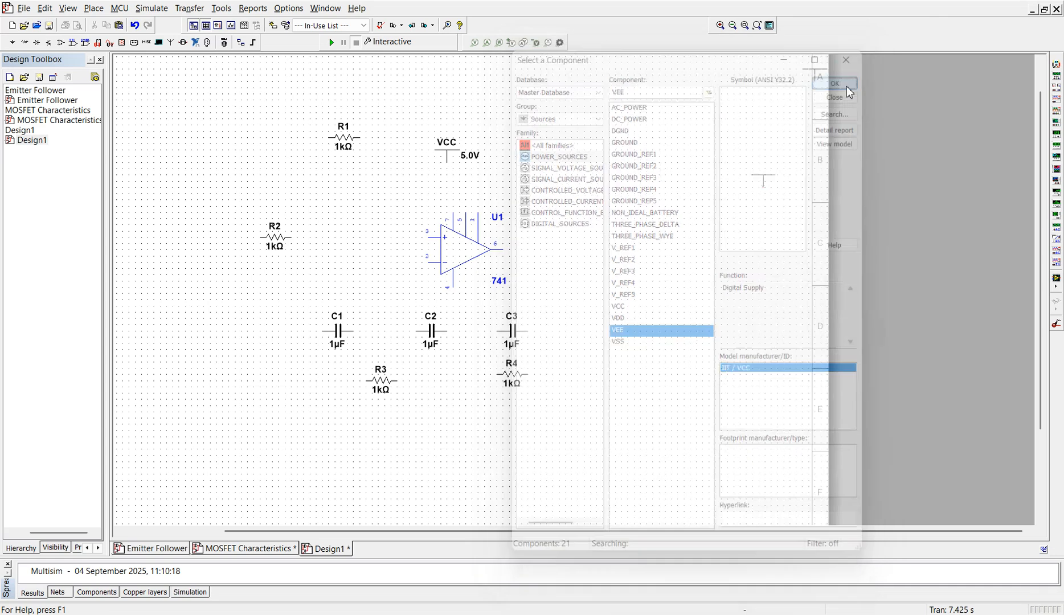
{"action": "left_click", "coordinate": [456, 328]}
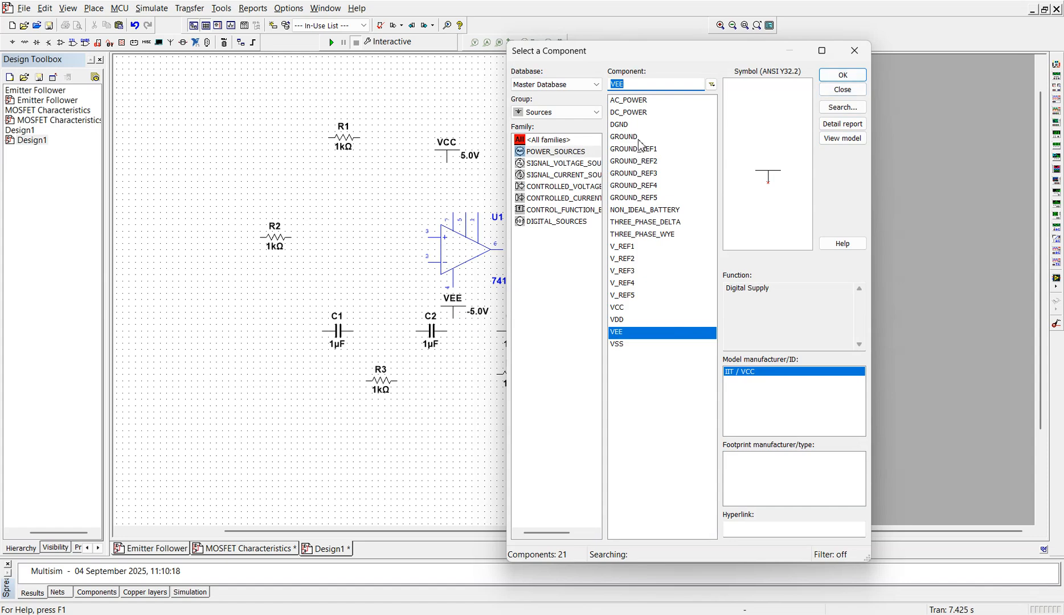
- Place a ground symbol below the two lower resistors
{"action": "left_click", "coordinate": [621, 140]}
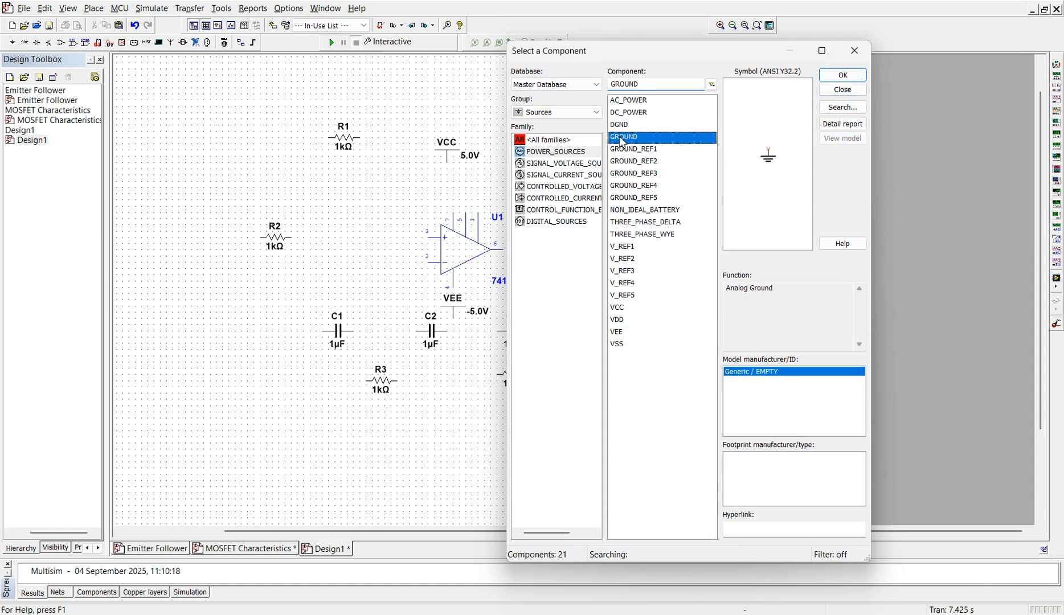
{"action": "left_click", "coordinate": [843, 74]}
{"action": "left_click", "coordinate": [434, 440]}
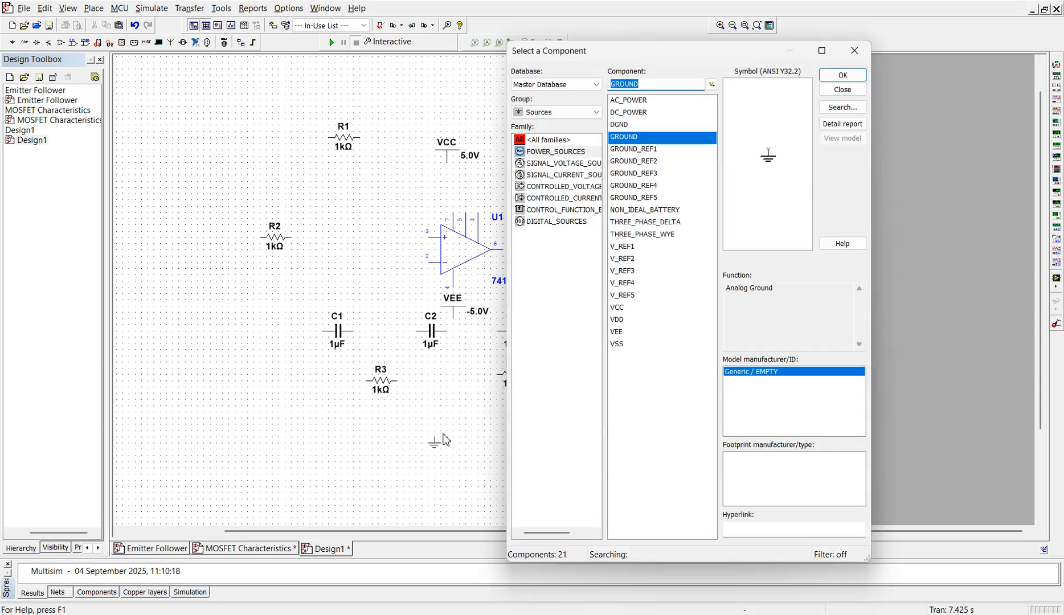
- Place a second ground to the right of the op-amp and a two-channel oscilloscope above that ground
{"action": "left_click", "coordinate": [848, 77]}
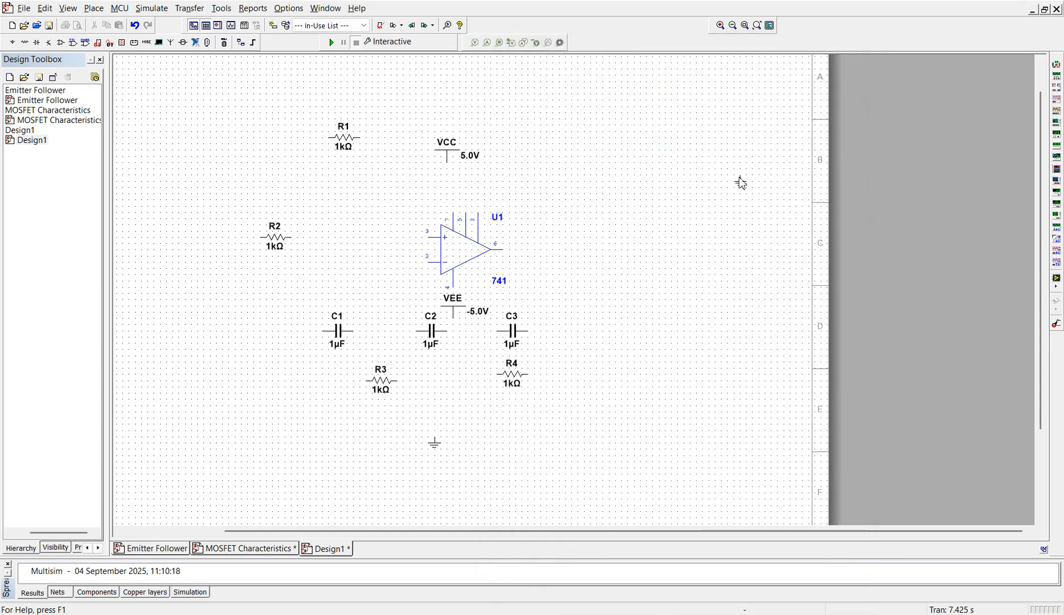
{"action": "left_click", "coordinate": [715, 204]}
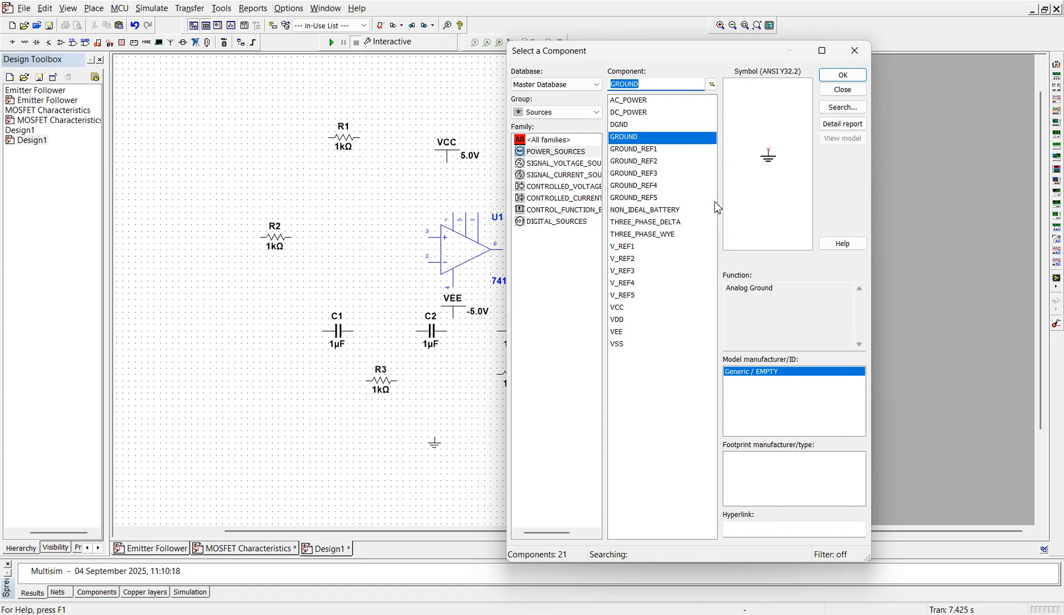
{"action": "left_click", "coordinate": [855, 50]}
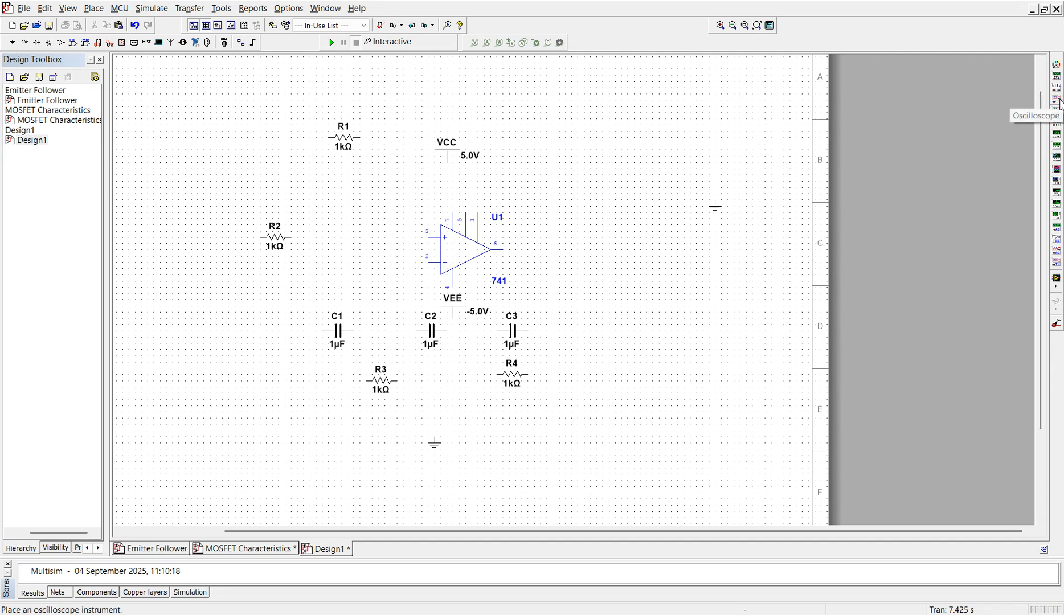
{"action": "left_click", "coordinate": [1055, 110]}
{"action": "left_click", "coordinate": [652, 163]}
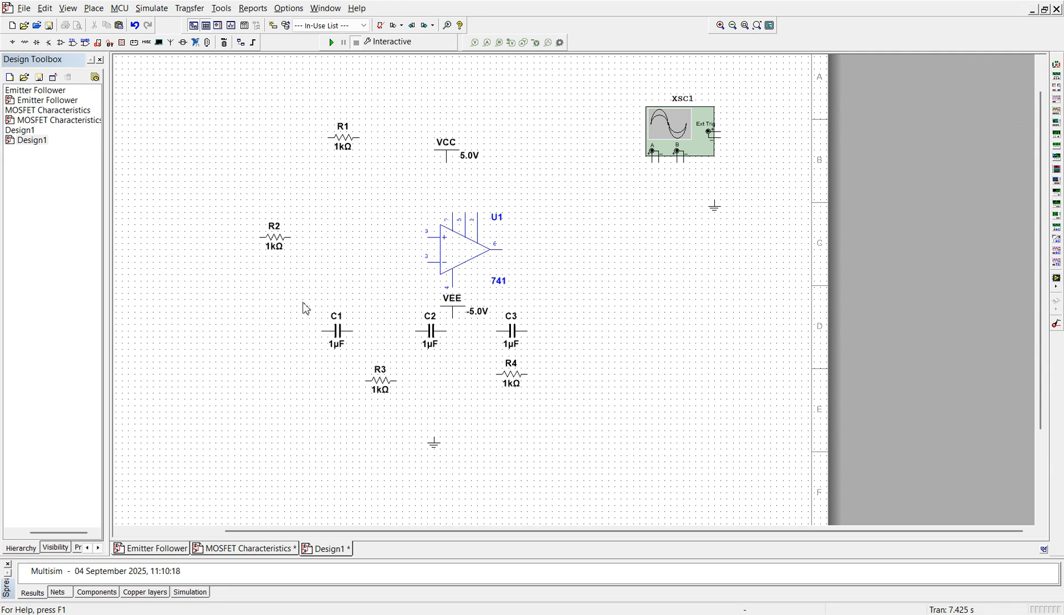
- Shift the three capacitors, the two lower resistors and the VEE source down together, farther from the op-amp
{"action": "left_click_drag", "start_coordinate": [296, 316], "coordinate": [540, 398]}
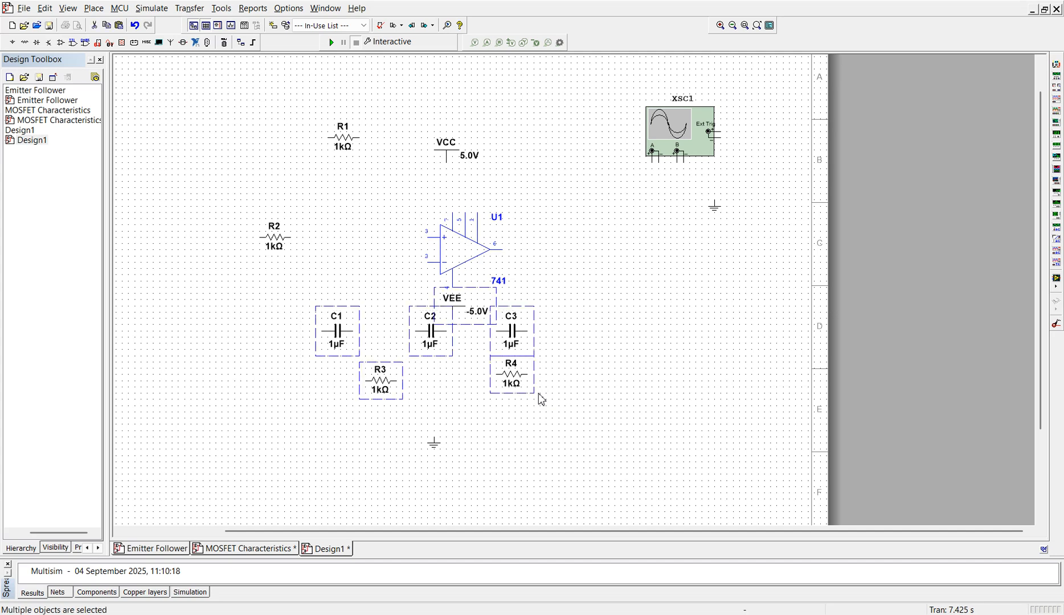
{"action": "key", "text": "Down"}
{"action": "key", "text": "Down"}
{"action": "key", "text": "Down"}
{"action": "left_click", "coordinate": [661, 403]}
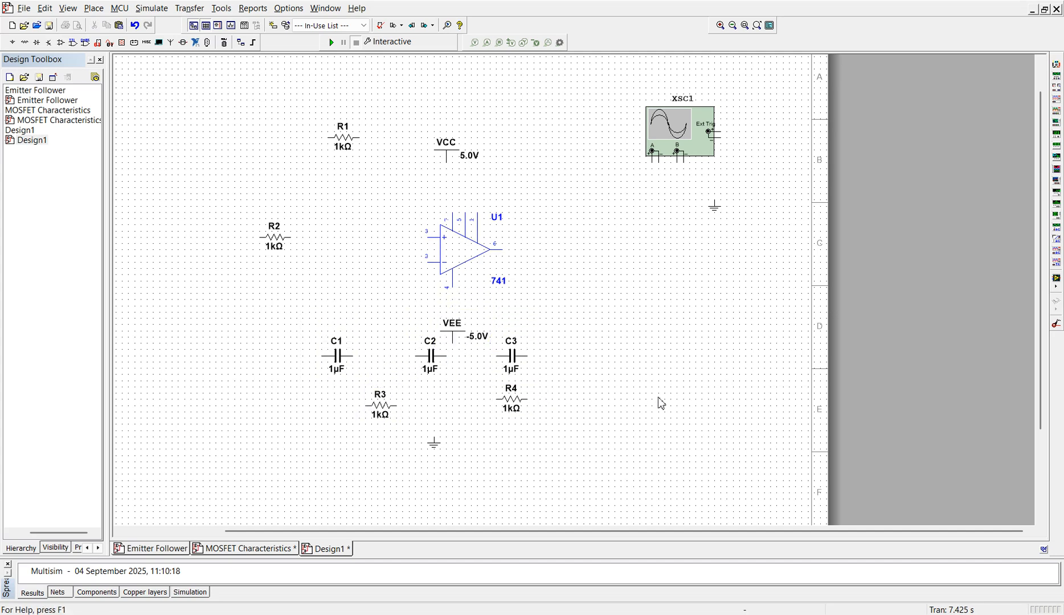
- Move the VEE source up so it sits just beneath the op-amp's pin 4
{"action": "left_click", "coordinate": [463, 341]}
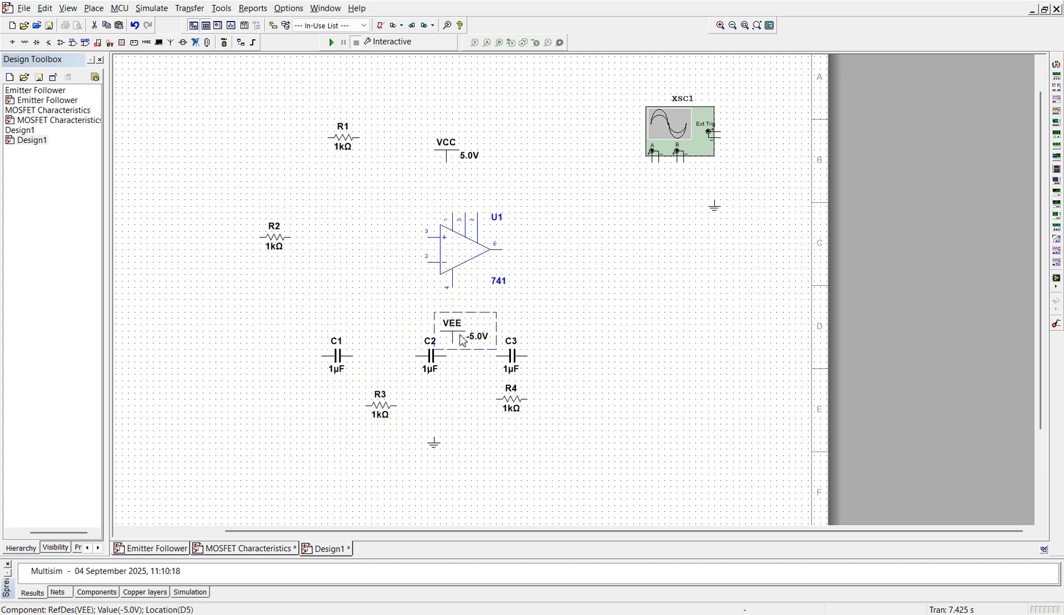
{"action": "key", "text": "Up"}
{"action": "key", "text": "Up"}
{"action": "key", "text": "Up"}
{"action": "left_click", "coordinate": [575, 316]}
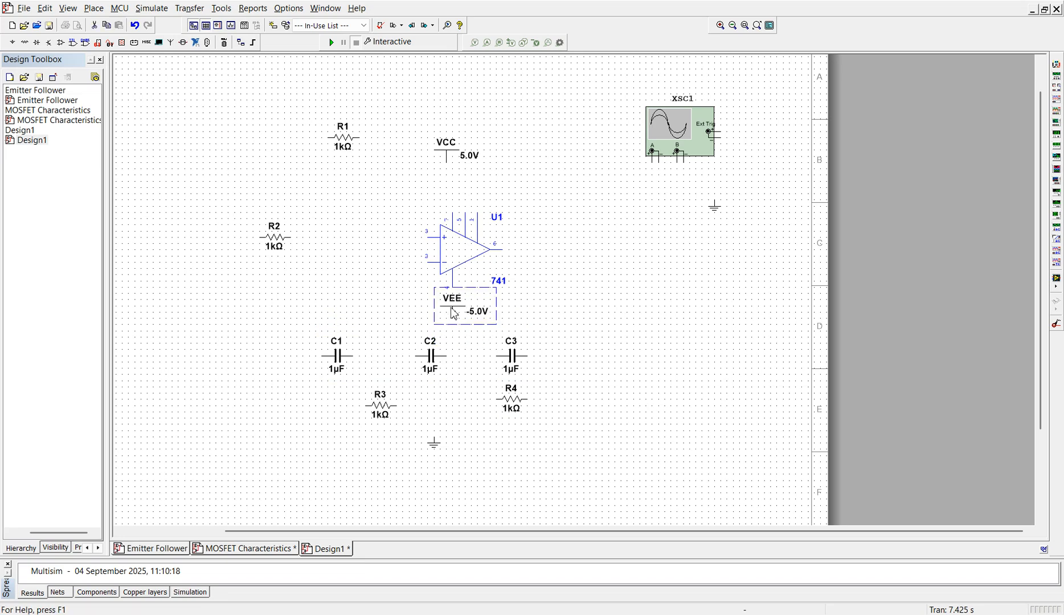
- Rotate the VEE source 180° so its terminal faces up, and wire it to the op-amp's pin 4
{"action": "left_click", "coordinate": [454, 314]}
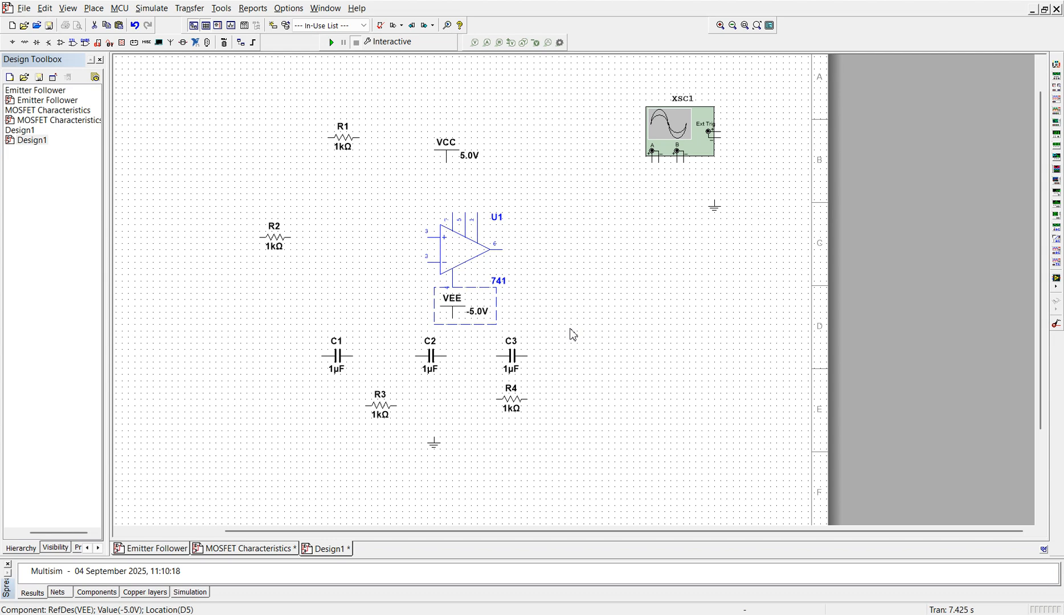
{"action": "key", "text": "ctrl+r"}
{"action": "key", "text": "ctrl+r"}
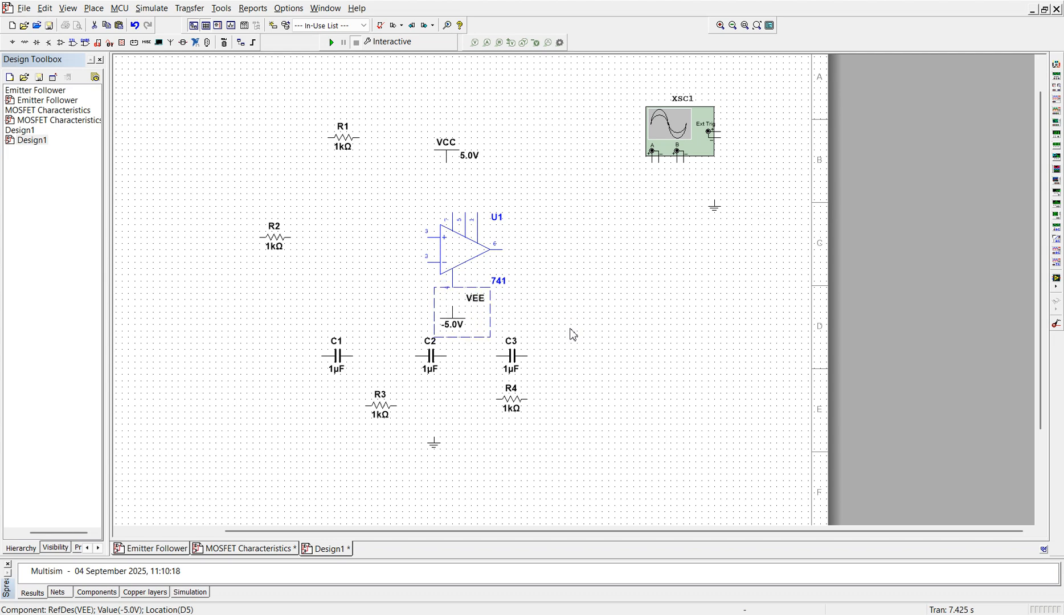
{"action": "left_click", "coordinate": [573, 335]}
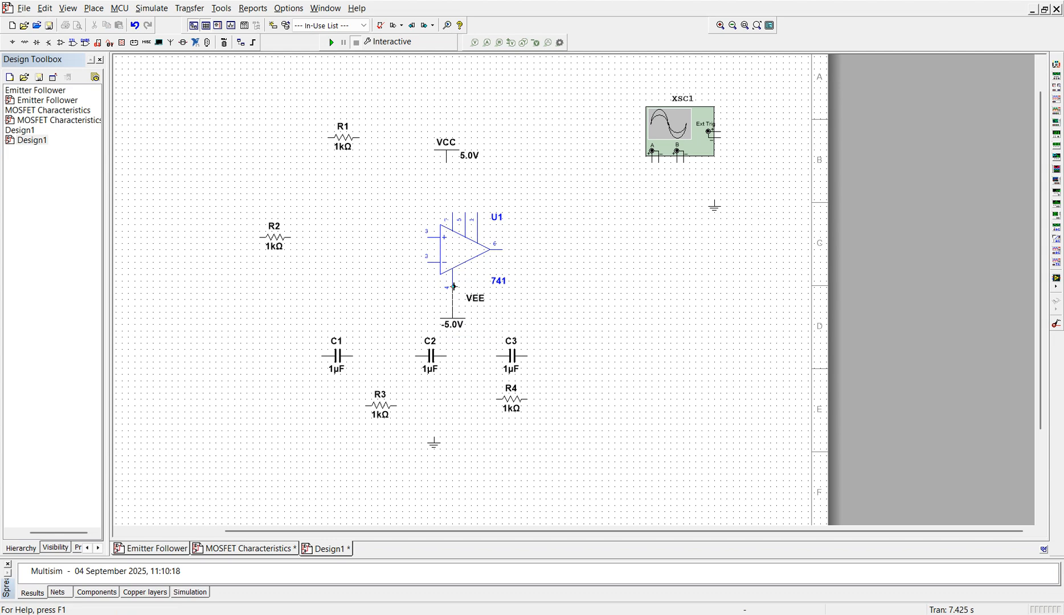
{"action": "left_click_drag", "start_coordinate": [454, 289], "coordinate": [452, 313]}
- Align the VCC source directly above the op-amp's pin 7 and wire the two together
{"action": "left_click", "coordinate": [444, 158]}
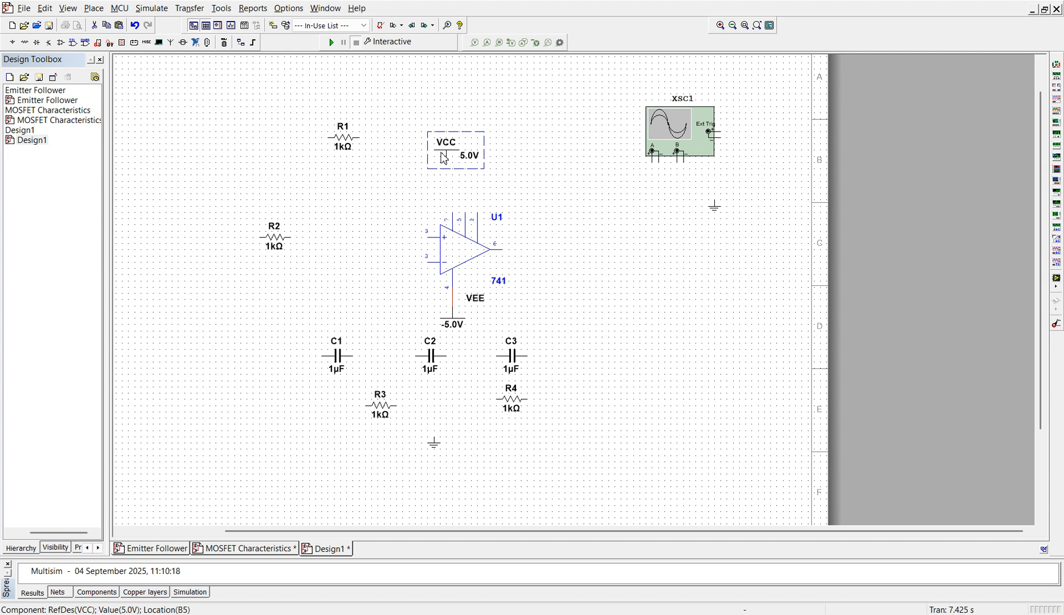
{"action": "left_click", "coordinate": [512, 229]}
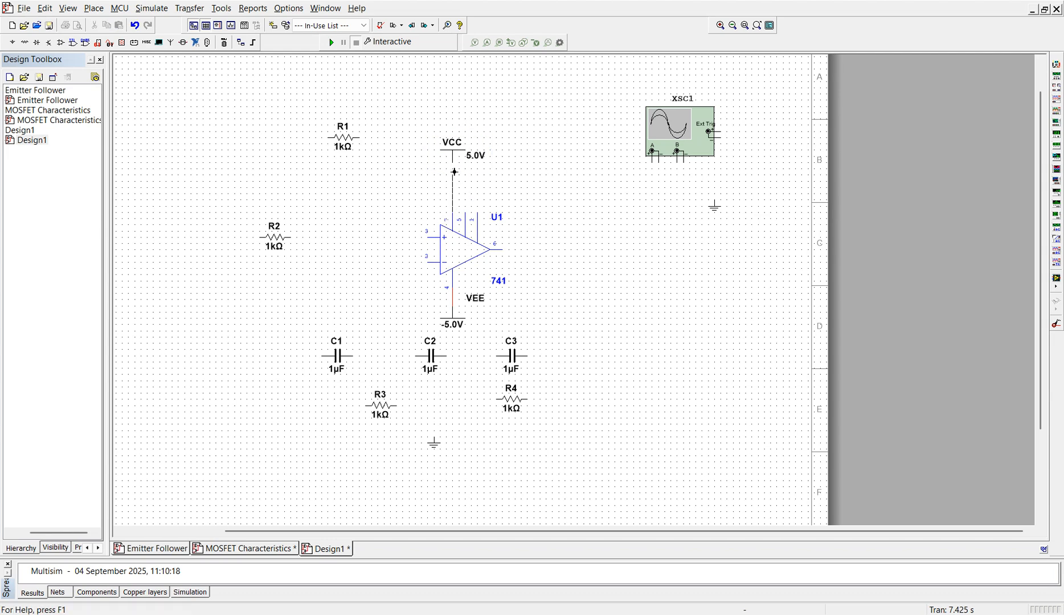
{"action": "left_click_drag", "start_coordinate": [453, 165], "coordinate": [452, 213]}
- Set the VCC source's voltage to 12 V
{"action": "left_click", "coordinate": [475, 158]}
{"action": "double_click", "coordinate": [475, 158]}
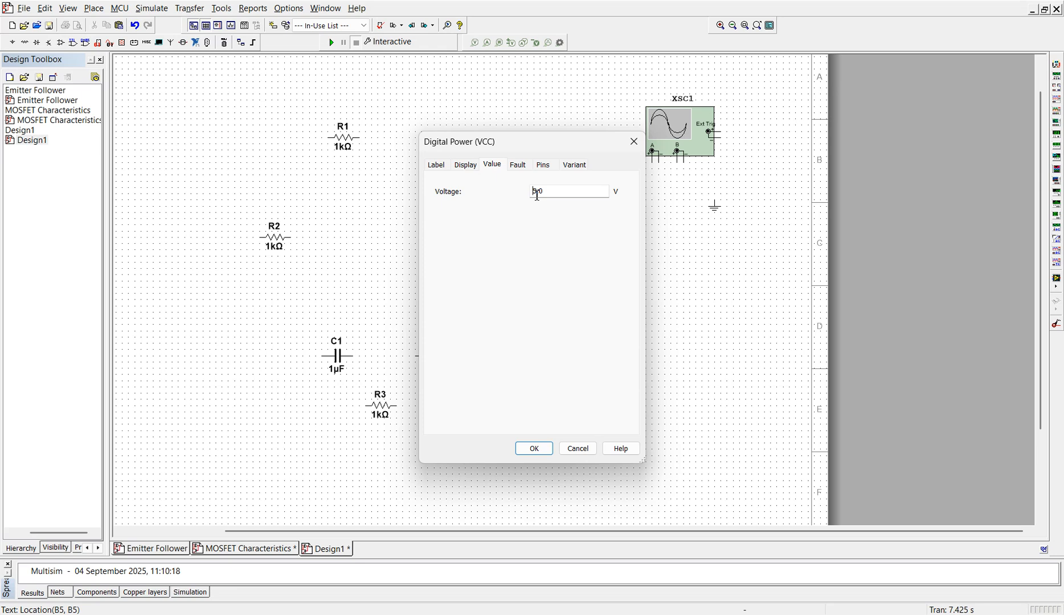
{"action": "left_click", "coordinate": [537, 193]}
{"action": "type", "text": "12"}
{"action": "key", "text": "Return"}
- Set the VEE source's voltage to -12 V
{"action": "left_click", "coordinate": [453, 325]}
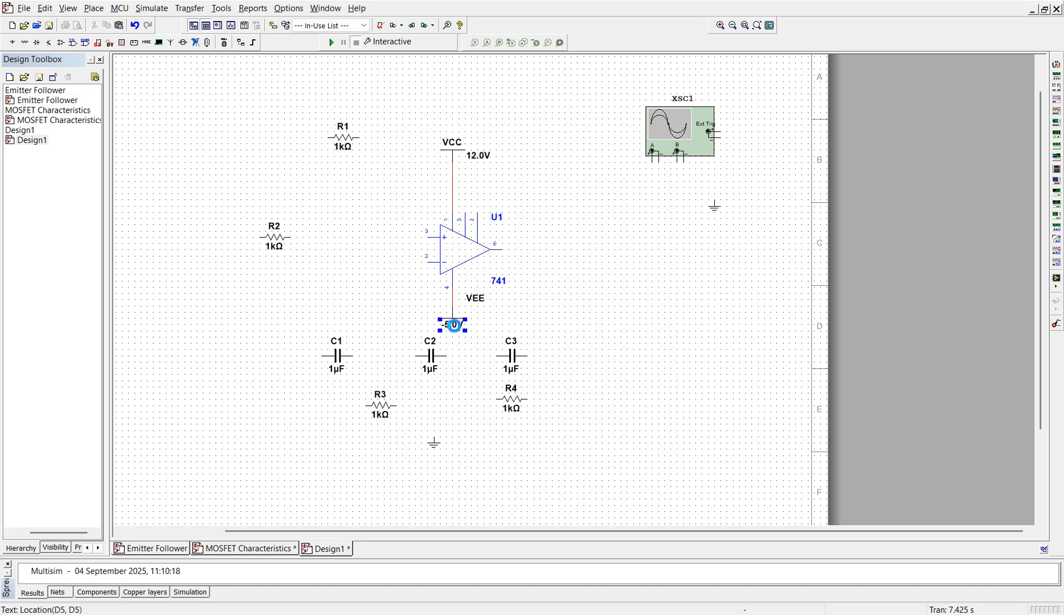
{"action": "double_click", "coordinate": [454, 325]}
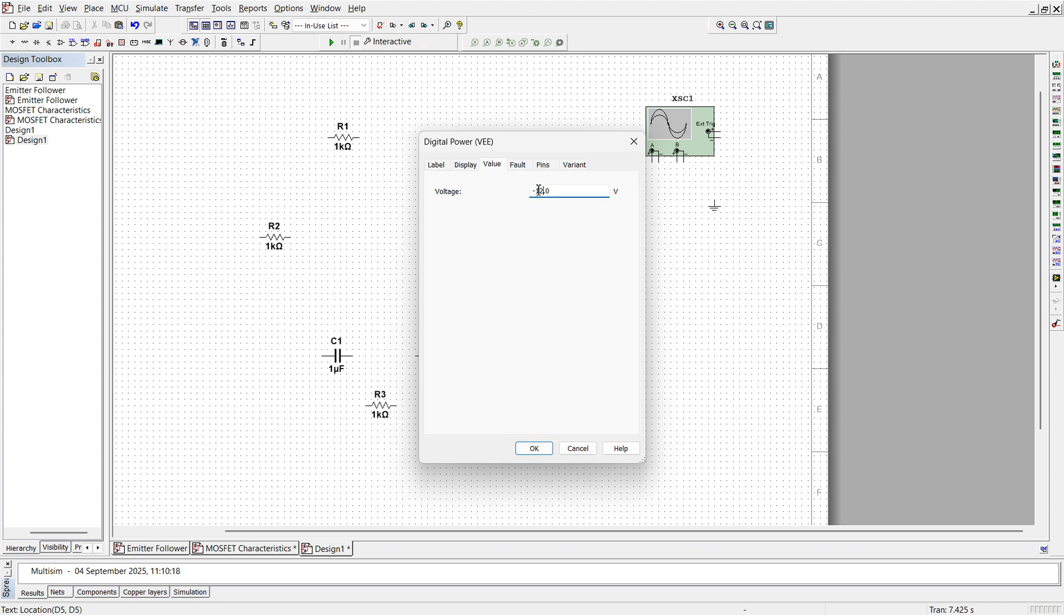
{"action": "left_click", "coordinate": [534, 448]}
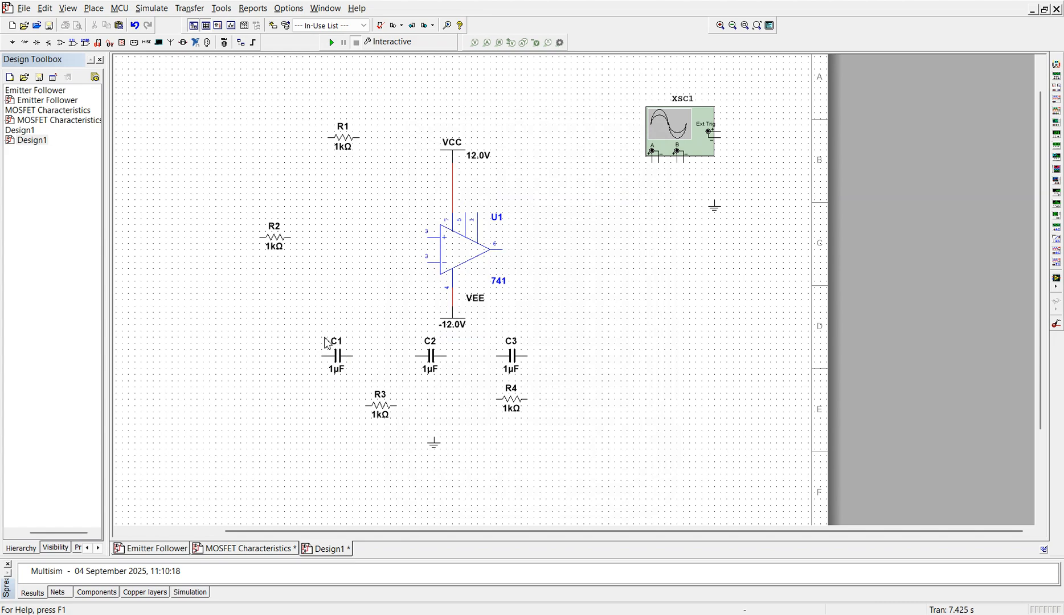
- Turn resistor R2 vertical slightly below its original spot, and set its resistance to 1.9 kΩ
{"action": "left_click", "coordinate": [274, 247]}
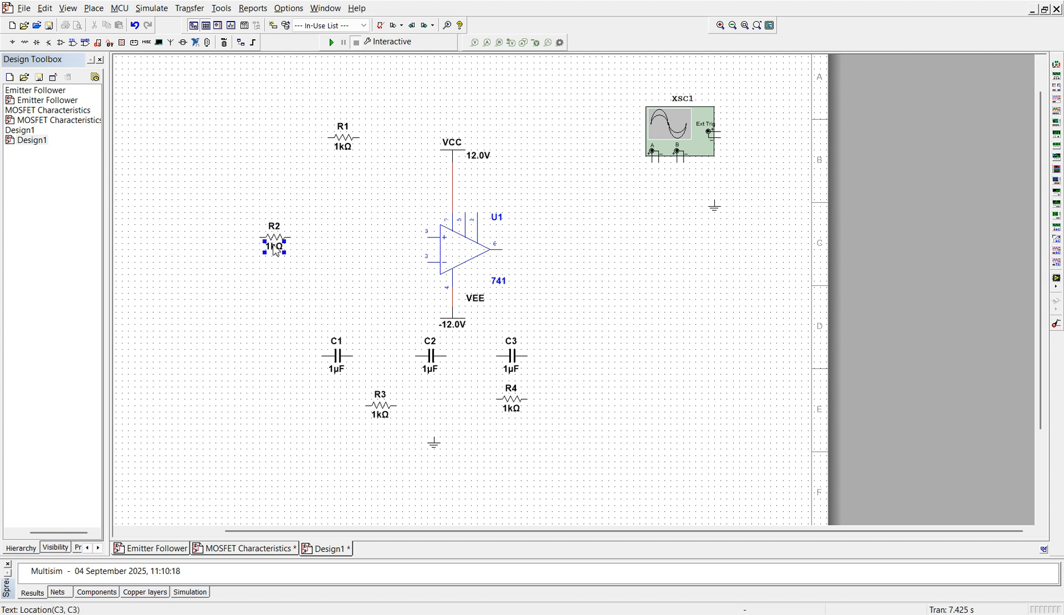
{"action": "left_click", "coordinate": [276, 245]}
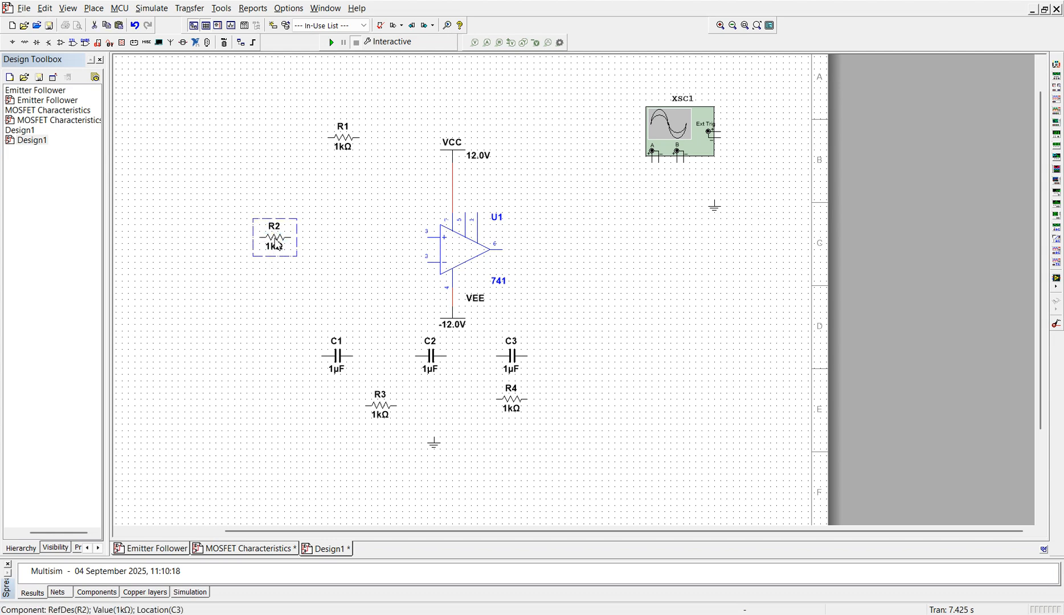
{"action": "key", "text": "ctrl+r"}
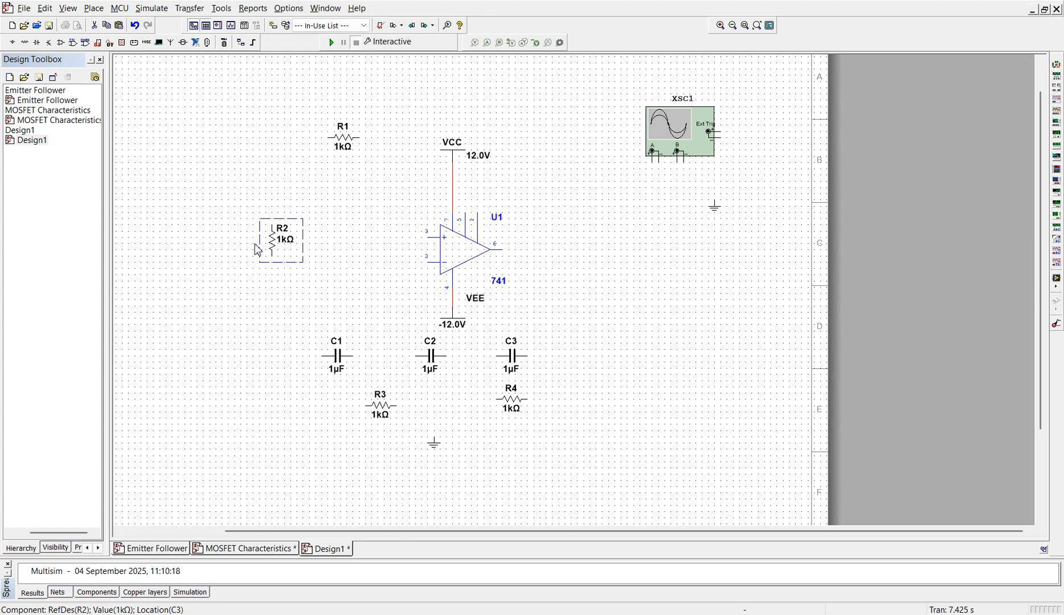
{"action": "left_click_drag", "start_coordinate": [276, 245], "coordinate": [295, 292]}
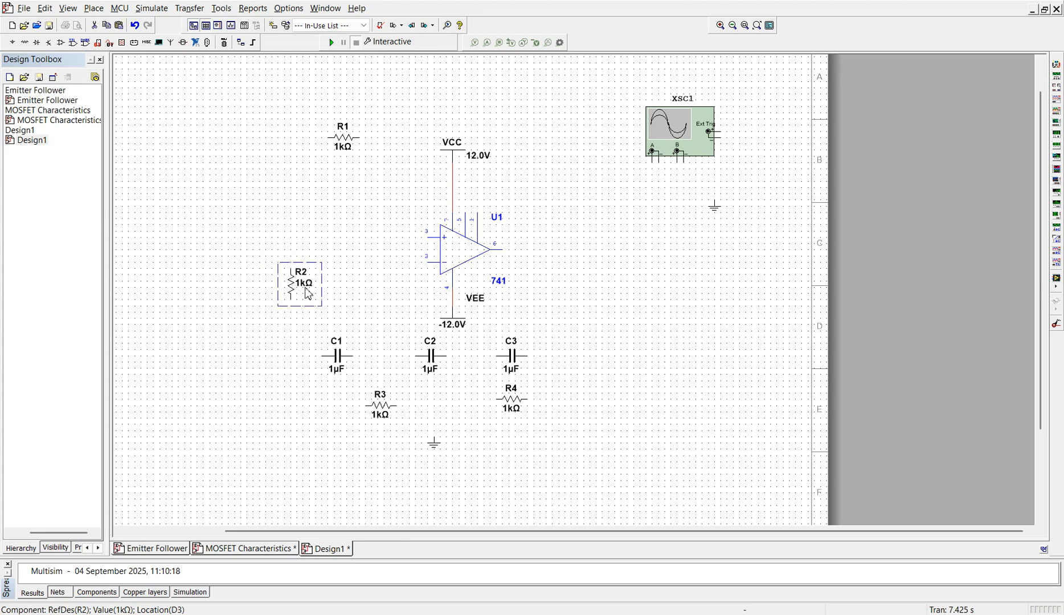
{"action": "left_click", "coordinate": [307, 287]}
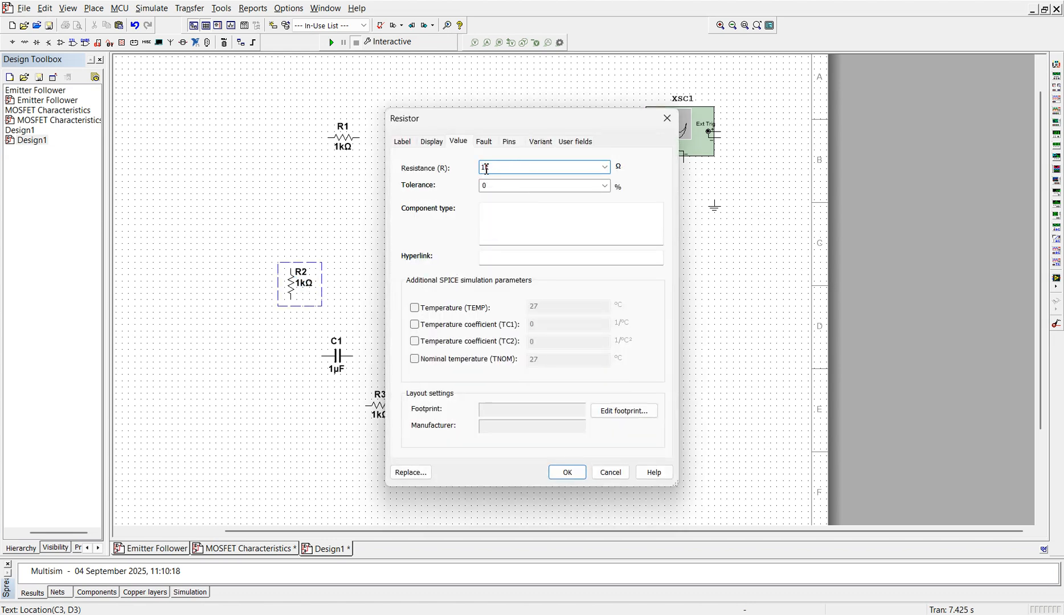
{"action": "key", "text": "Return"}
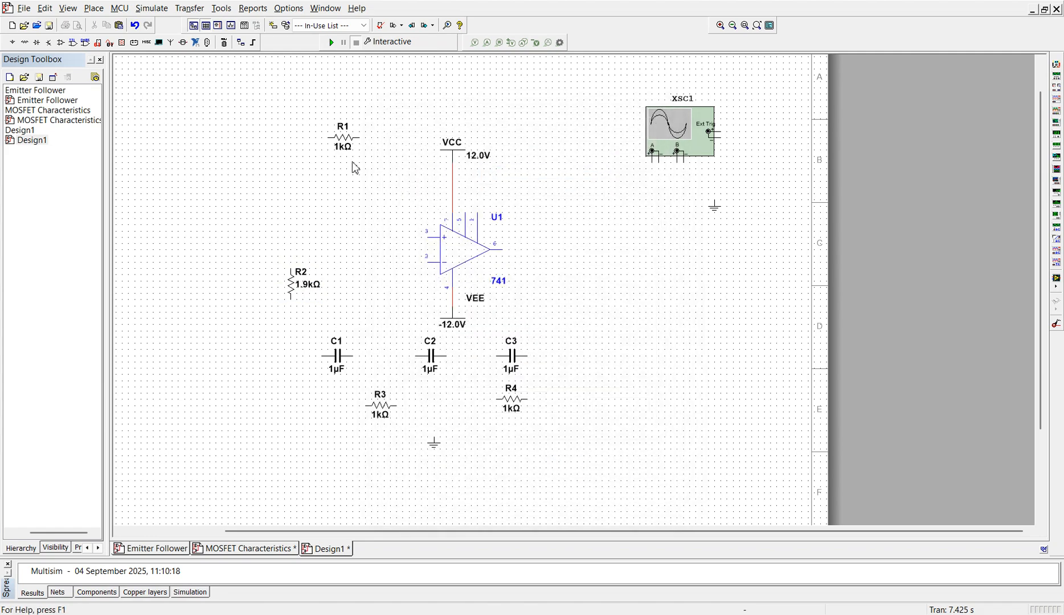
- Set resistor R1's resistance to 50 kΩ and rename it Rf
{"action": "left_click", "coordinate": [343, 131]}
{"action": "double_click", "coordinate": [342, 135]}
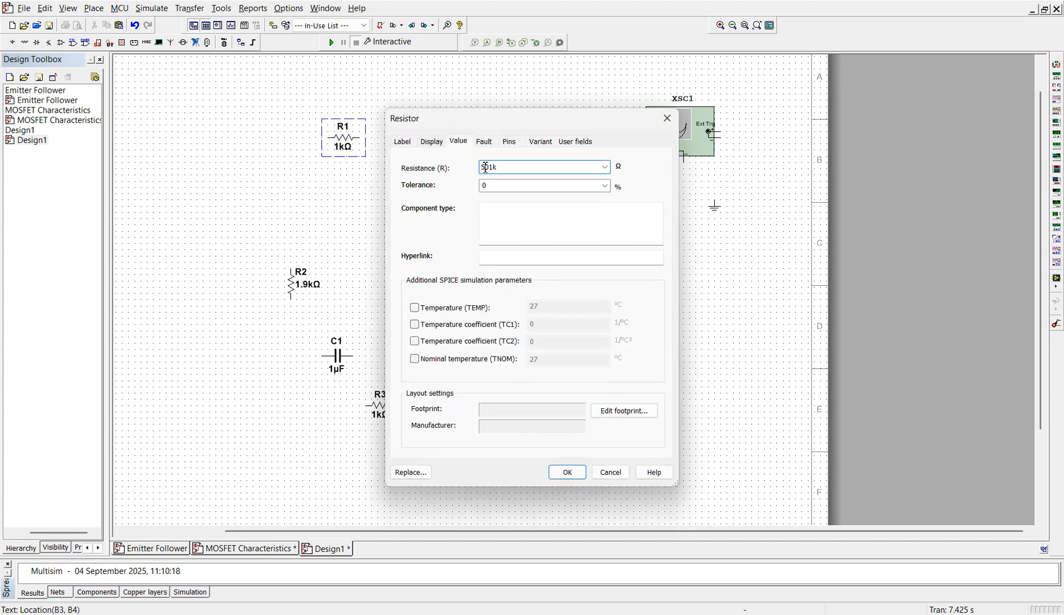
{"action": "left_click", "coordinate": [412, 143]}
{"action": "left_click", "coordinate": [445, 182]}
{"action": "key", "text": "BackSpace"}
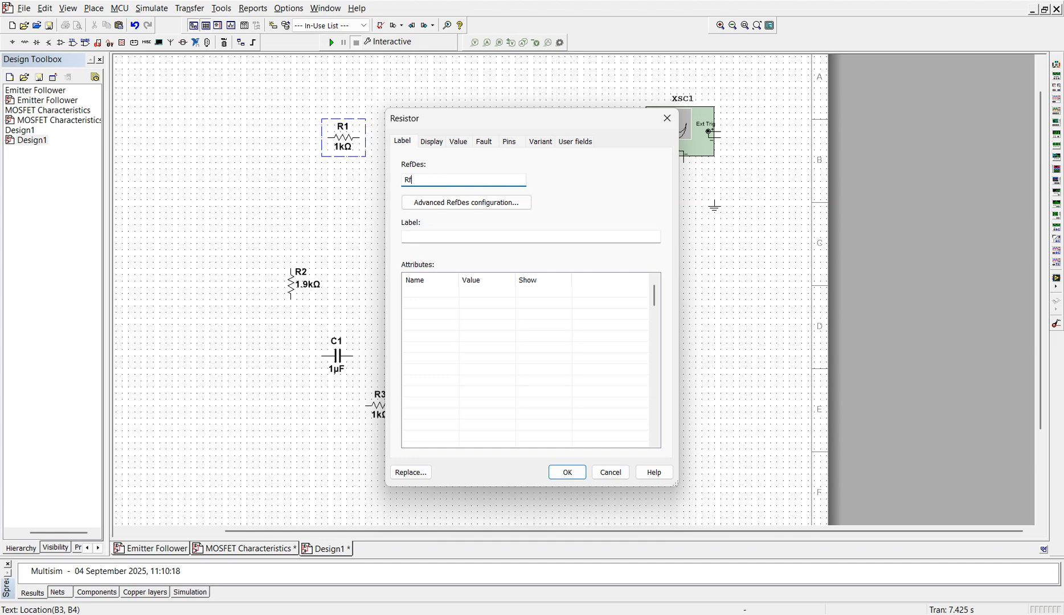
{"action": "type", "text": "f"}
{"action": "left_click", "coordinate": [570, 473]}
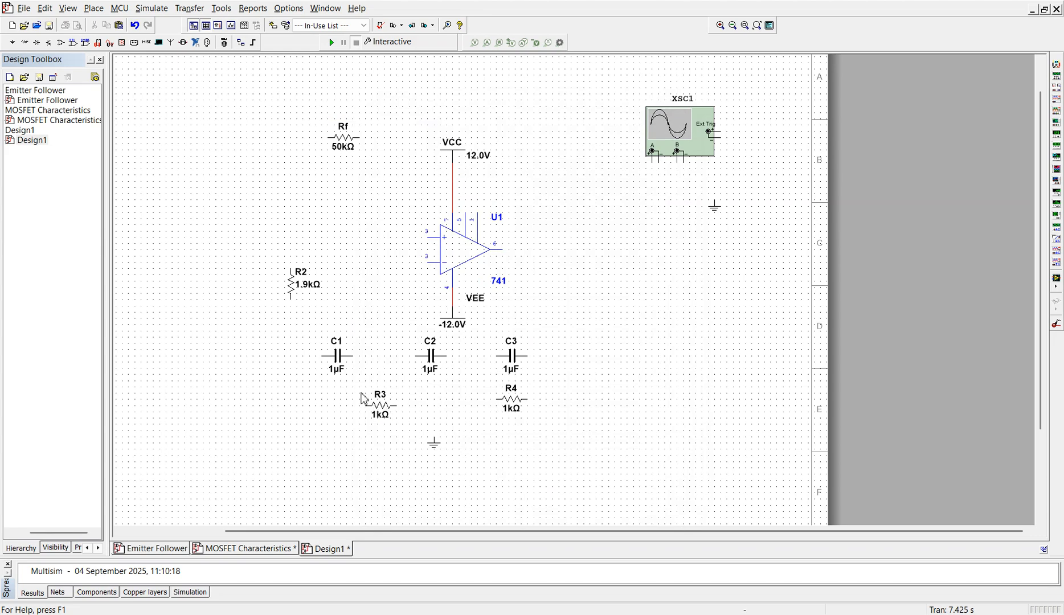
- Set capacitor C1's capacitance to 0.1 µF
{"action": "left_click", "coordinate": [338, 368]}
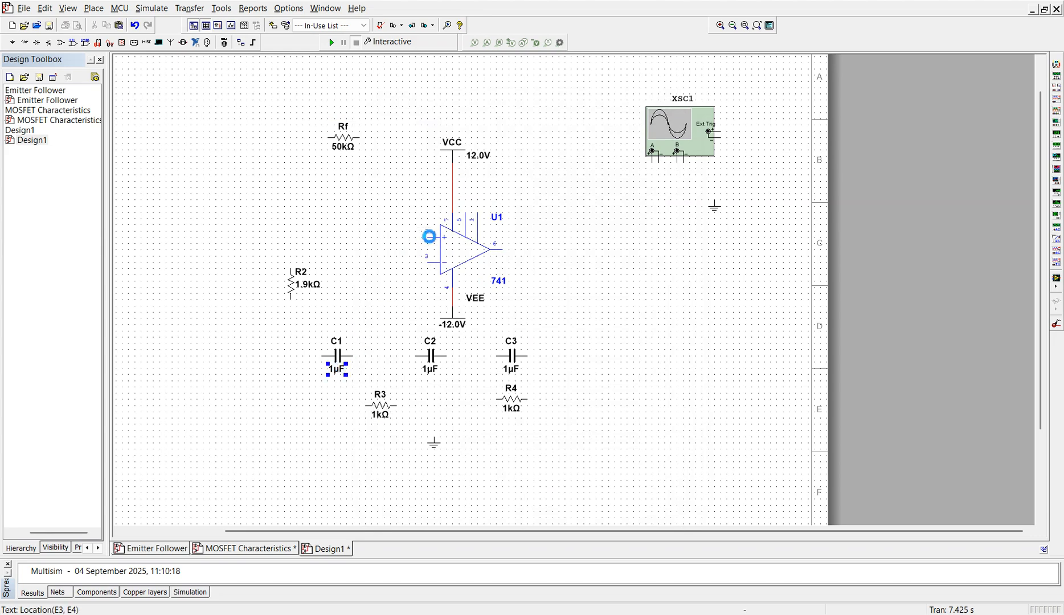
{"action": "key", "text": "ctrl+m"}
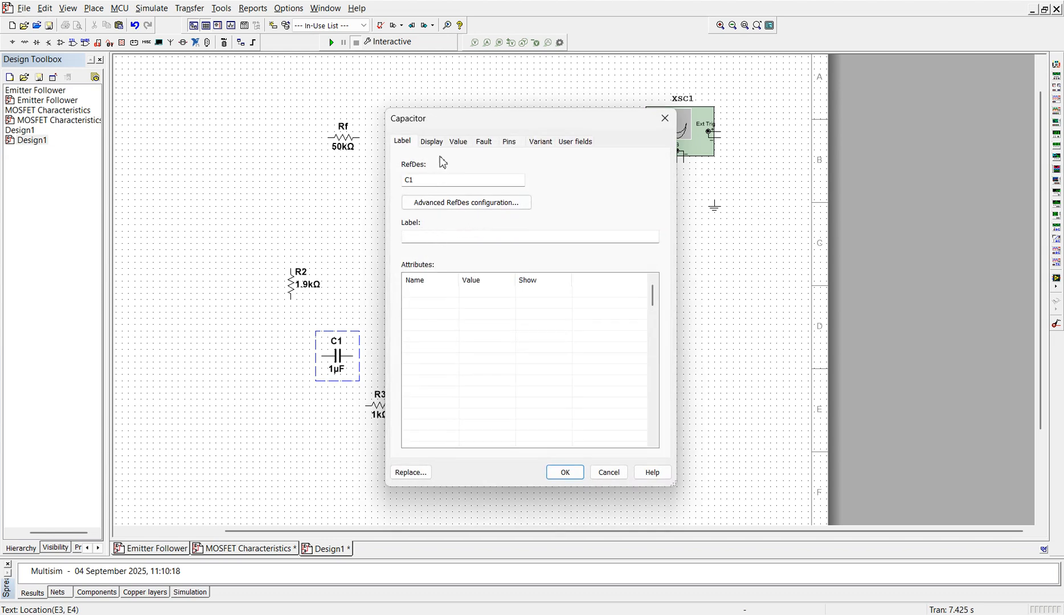
{"action": "left_click", "coordinate": [458, 142]}
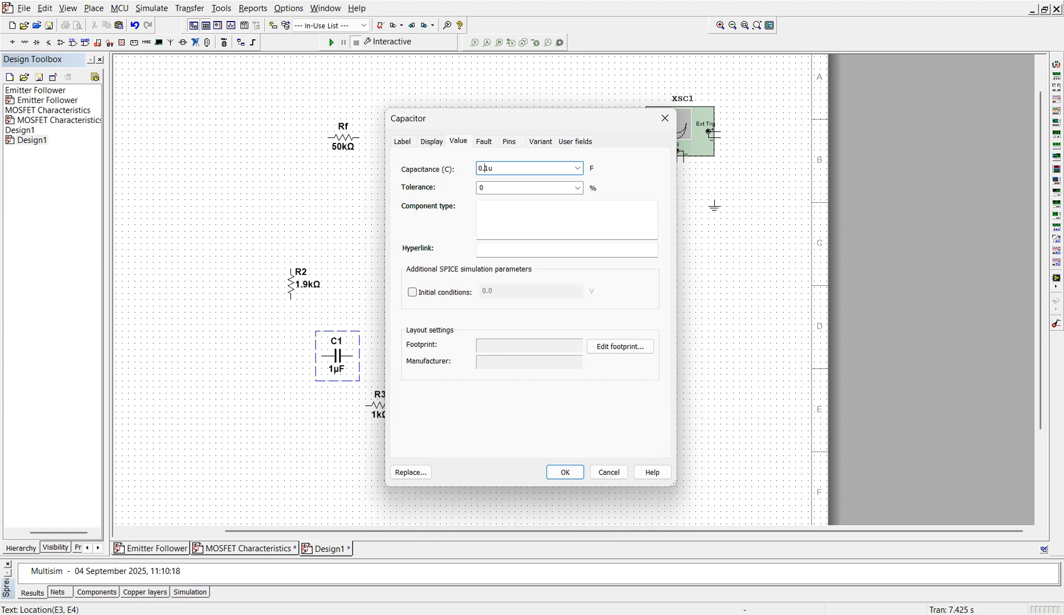
{"action": "key", "text": "Return"}
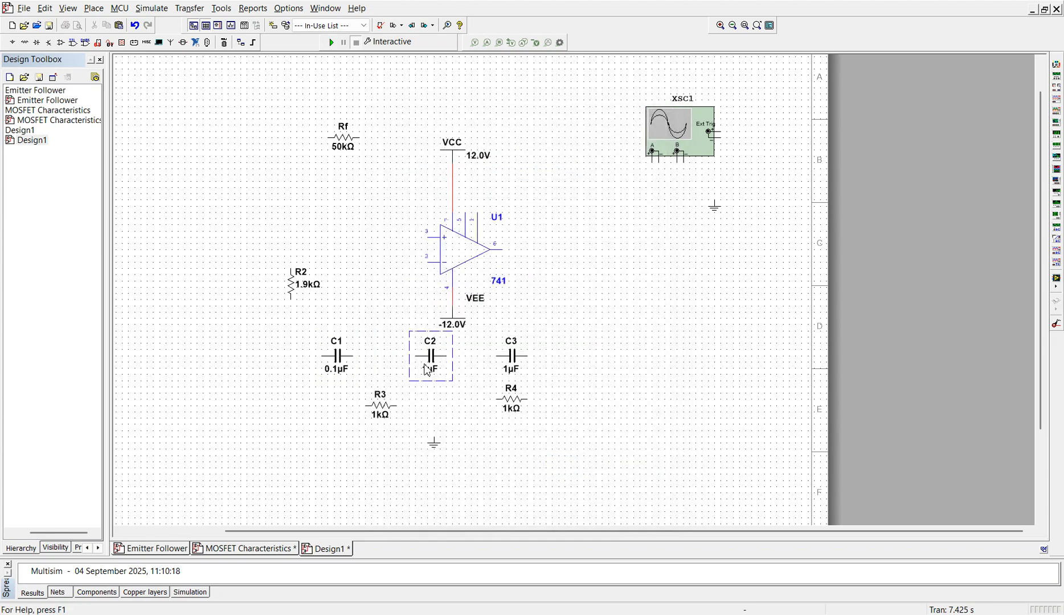
- Set the capacitance of both C2 and C3 to 0.1 µF
{"action": "double_click", "coordinate": [427, 369]}
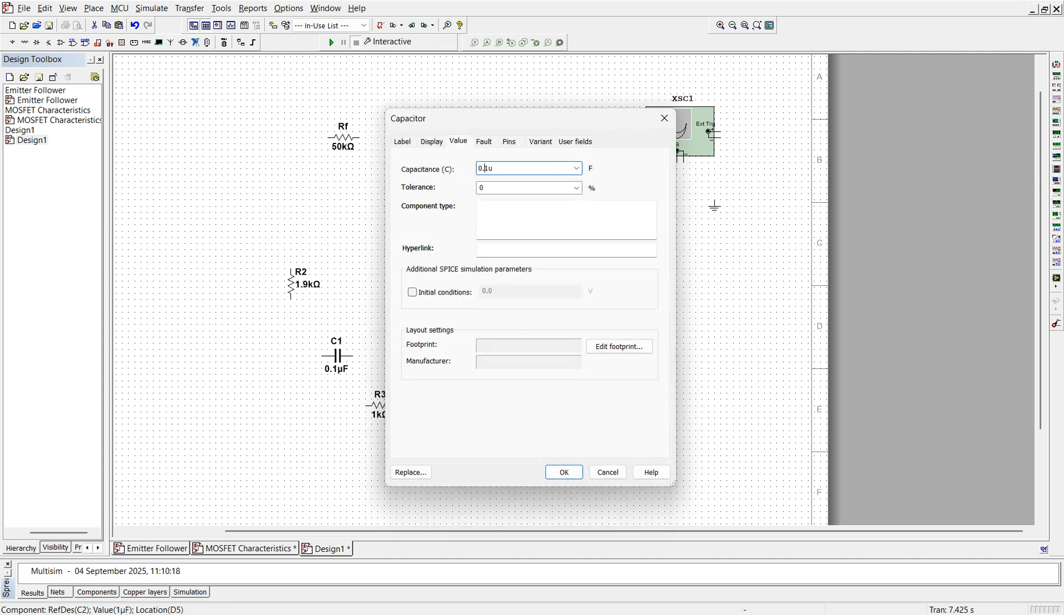
{"action": "type", "text": "0."}
{"action": "key", "text": "Return"}
{"action": "double_click", "coordinate": [506, 369]}
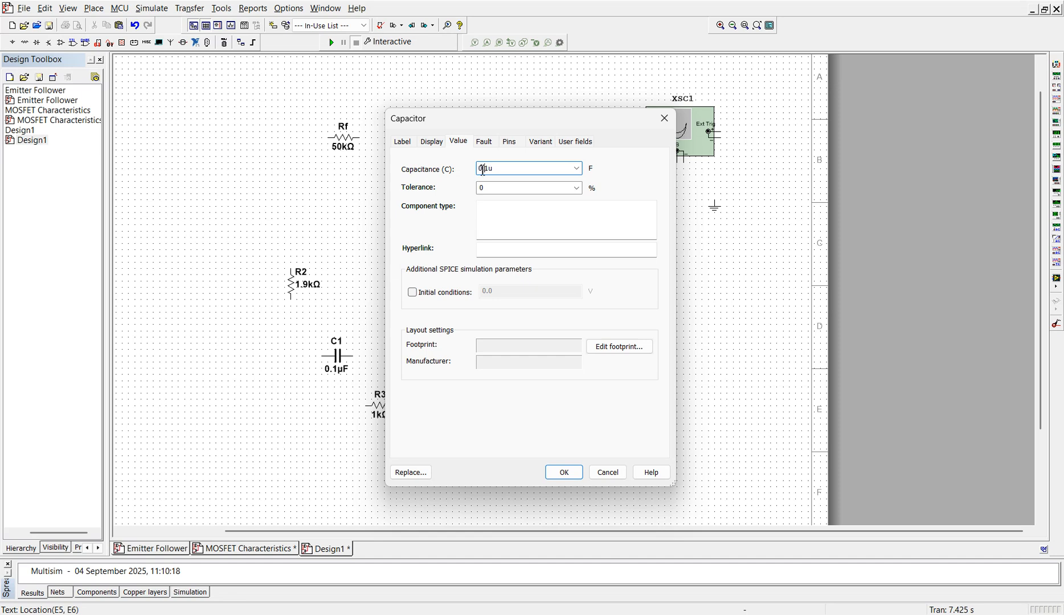
{"action": "key", "text": "Return"}
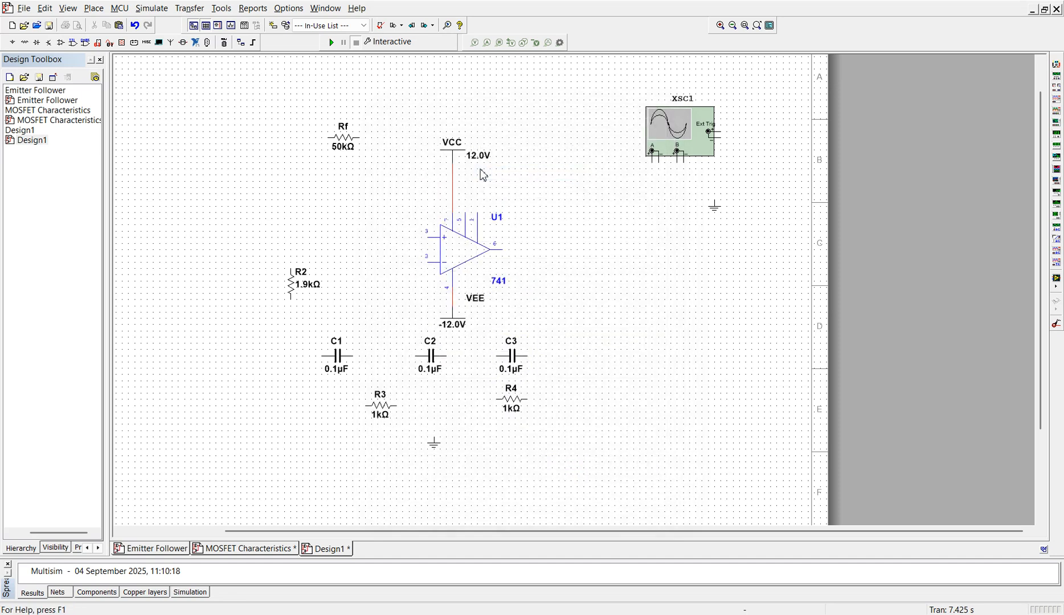
- Rotate resistors R3 and R4 by 90° so both stand vertically
{"action": "left_click", "coordinate": [380, 414]}
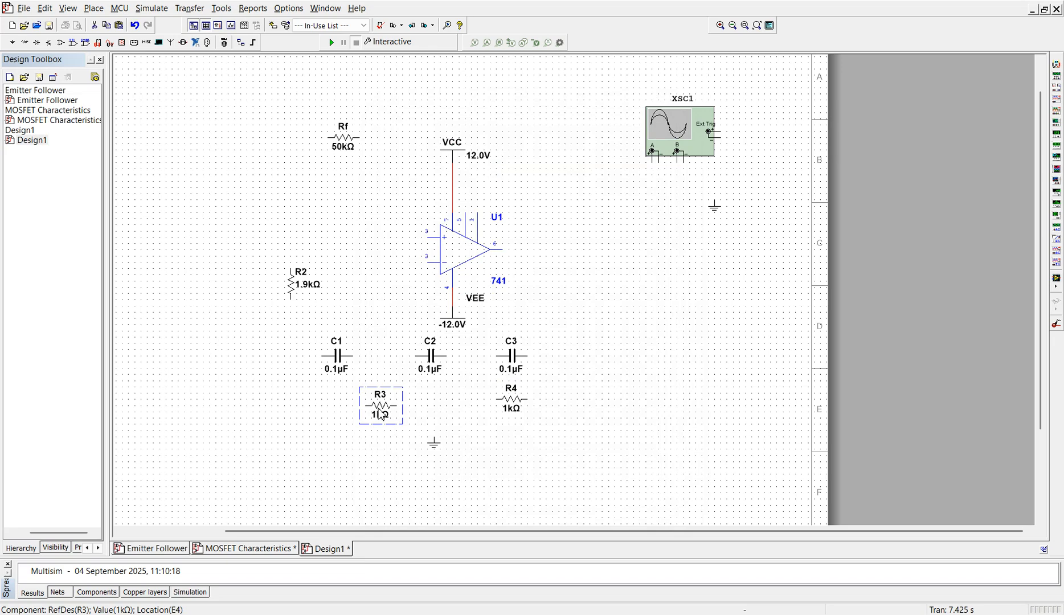
{"action": "key", "text": "ctrl+r"}
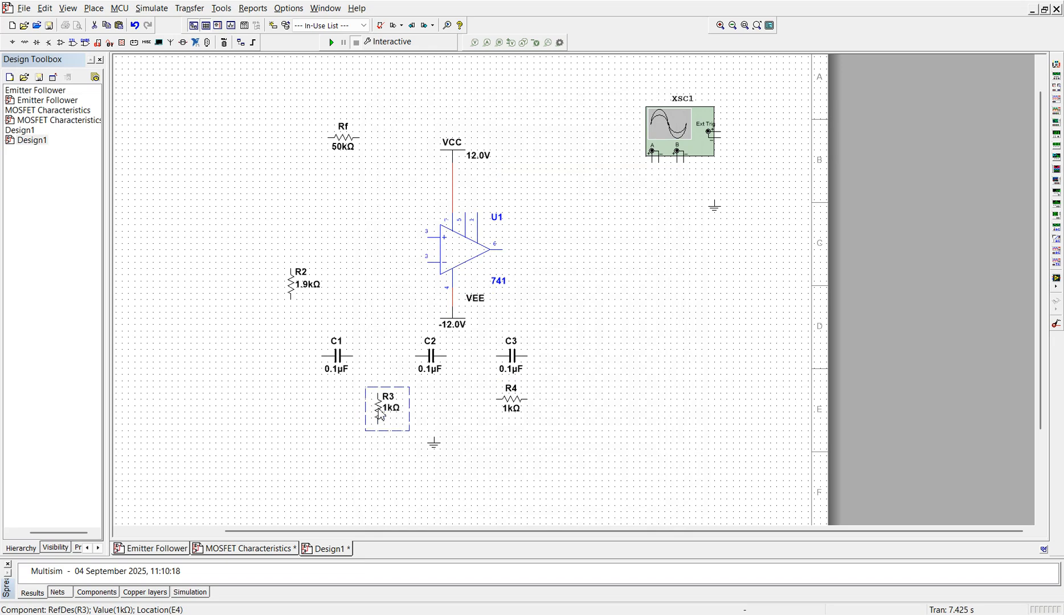
{"action": "left_click", "coordinate": [512, 409]}
{"action": "key", "text": "ctrl+r"}
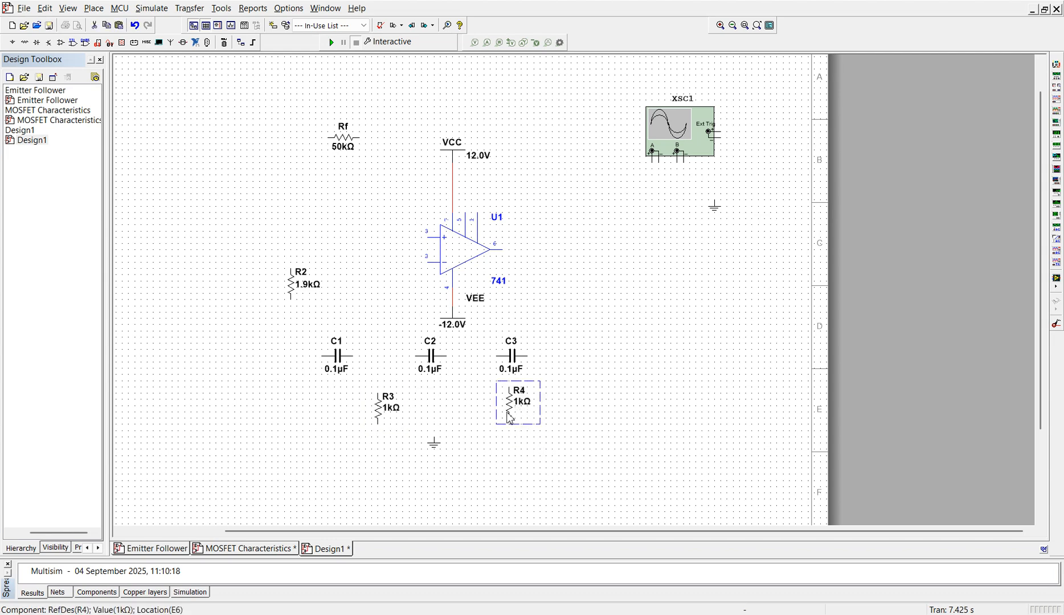
- Move resistor R4 closer to R3, level with it and between capacitors C2 and C3
{"action": "left_click_drag", "start_coordinate": [506, 413], "coordinate": [507, 414]}
{"action": "key", "text": "Left"}
{"action": "key", "text": "Left"}
{"action": "key", "text": "Left"}
{"action": "key", "text": "Left"}
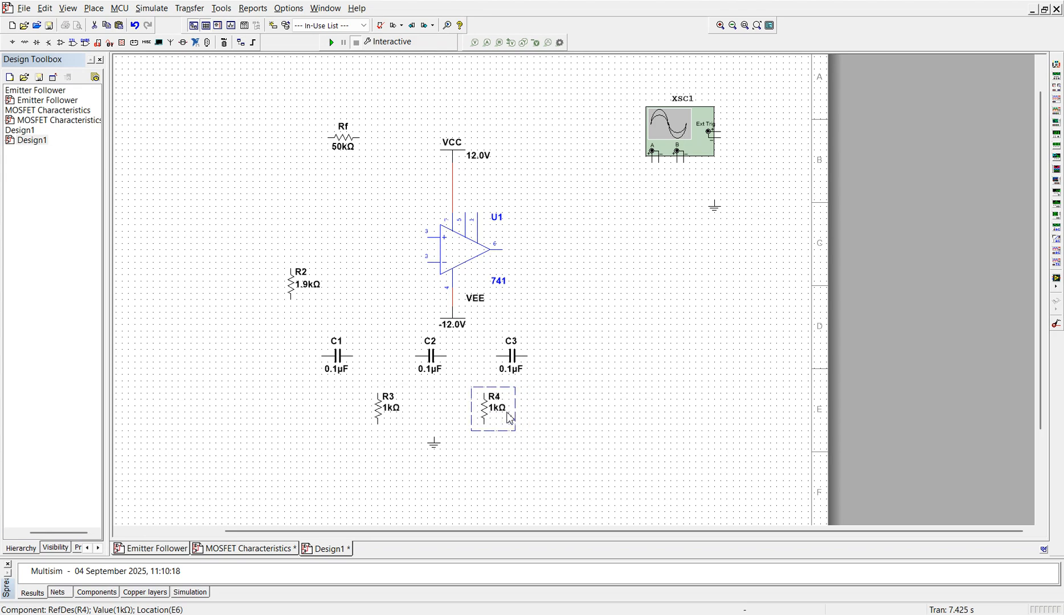
{"action": "left_click", "coordinate": [557, 452]}
{"action": "left_click", "coordinate": [484, 411]}
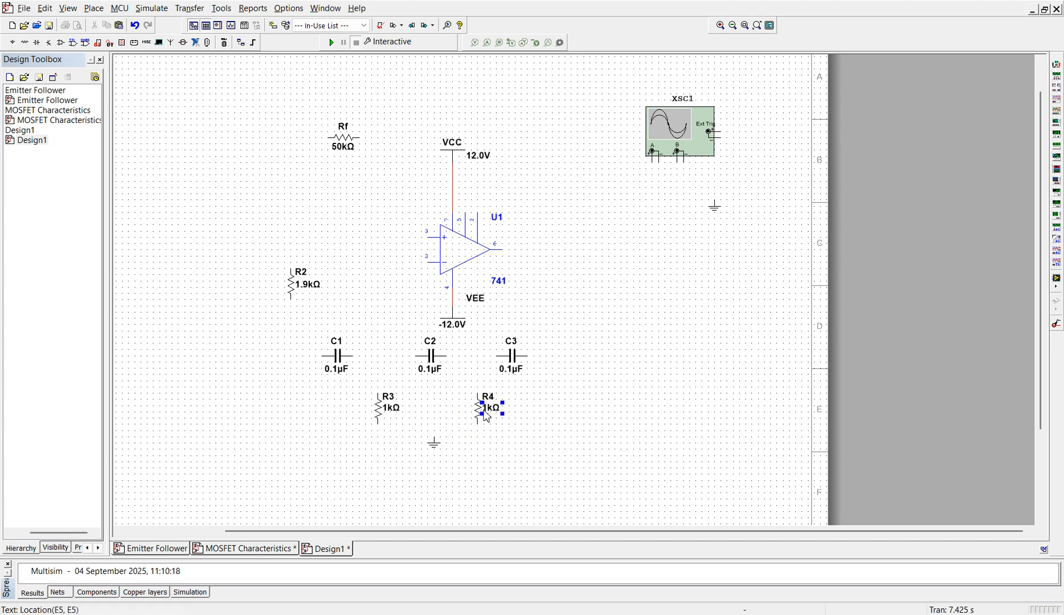
{"action": "left_click", "coordinate": [575, 445]}
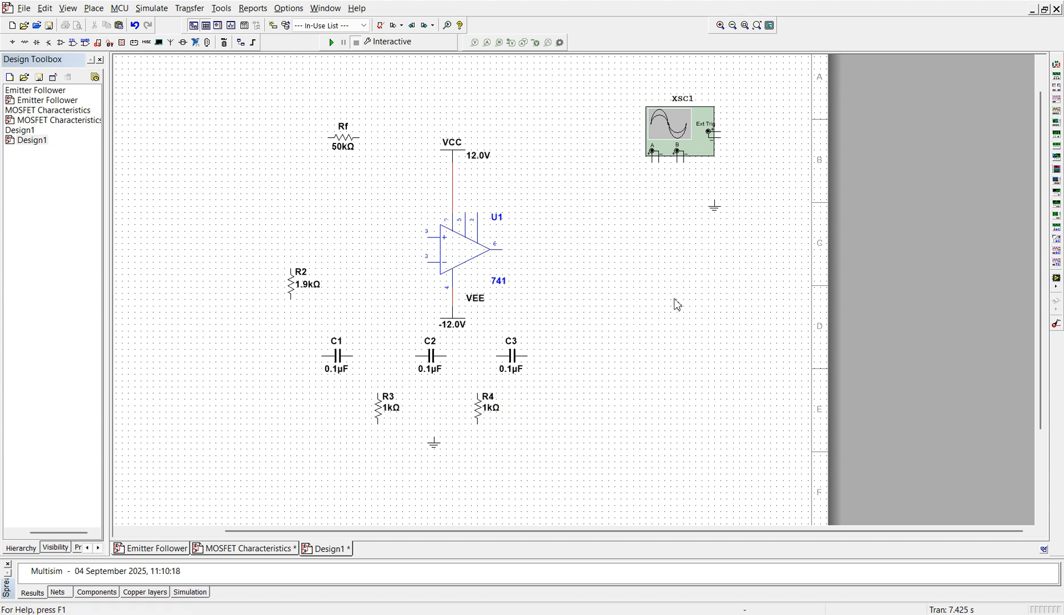
- Copy the ground symbol below R3 and R4 and place the duplicate to the left of the op-amp's inputs
{"action": "left_click", "coordinate": [436, 450]}
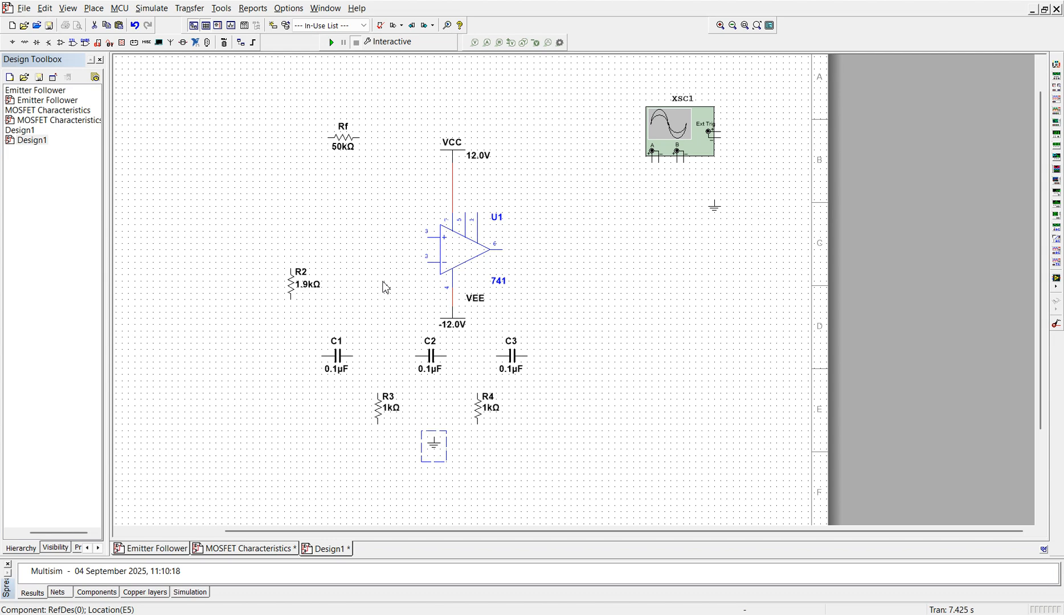
{"action": "left_click", "coordinate": [378, 246]}
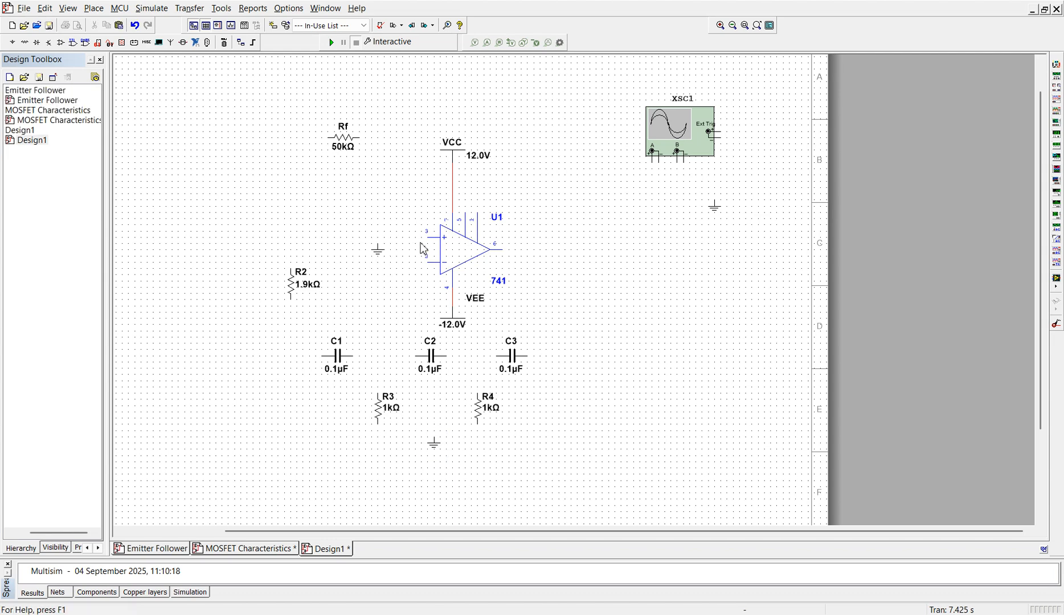
- Wire the op-amp's non-inverting input to the adjacent ground symbol and move resistor R2 slightly lower
{"action": "left_click", "coordinate": [431, 239]}
{"action": "left_click", "coordinate": [379, 240]}
{"action": "left_click", "coordinate": [290, 289]}
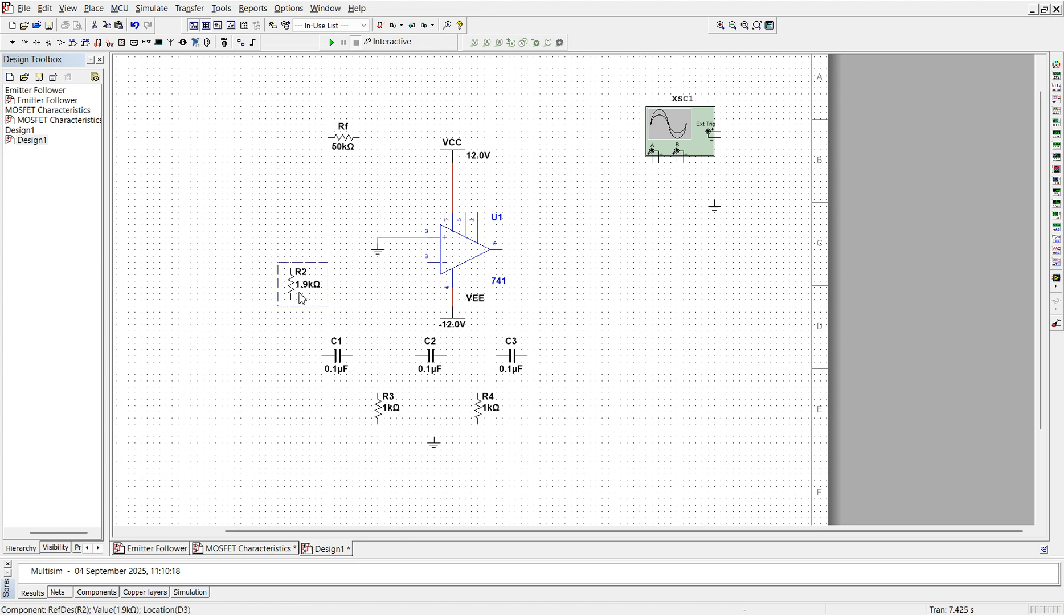
{"action": "key", "text": "Down"}
{"action": "key", "text": "Down"}
{"action": "key", "text": "Down"}
- Move resistor Rf higher so it sits above the level of the VCC supply
{"action": "left_click", "coordinate": [504, 253]}
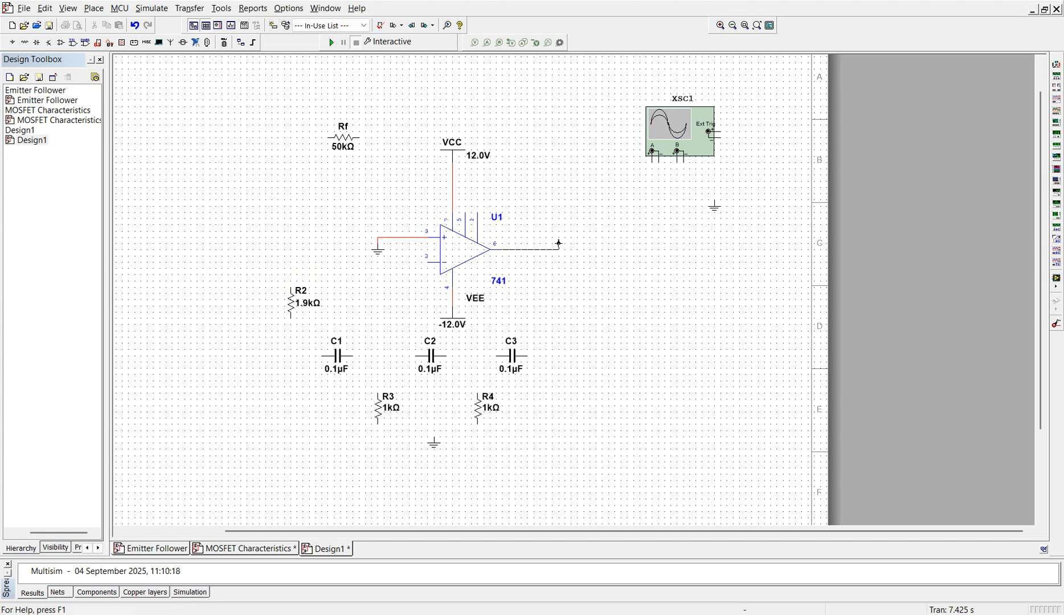
{"action": "key", "text": "Escape"}
{"action": "left_click", "coordinate": [343, 145]}
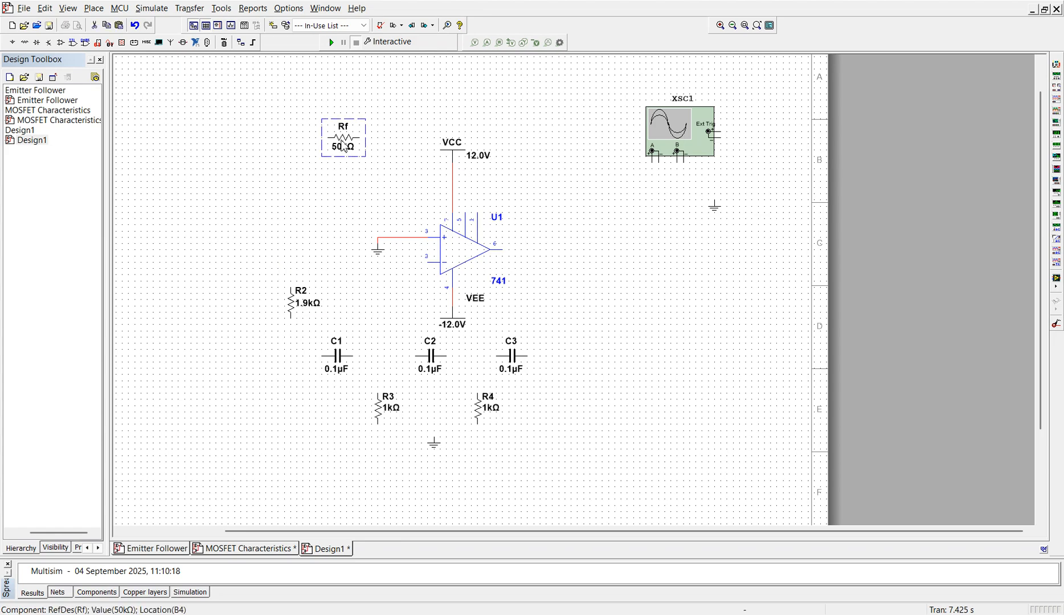
{"action": "key", "text": "Up"}
{"action": "key", "text": "Up"}
{"action": "key", "text": "Up"}
{"action": "key", "text": "Up"}
{"action": "key", "text": "Up"}
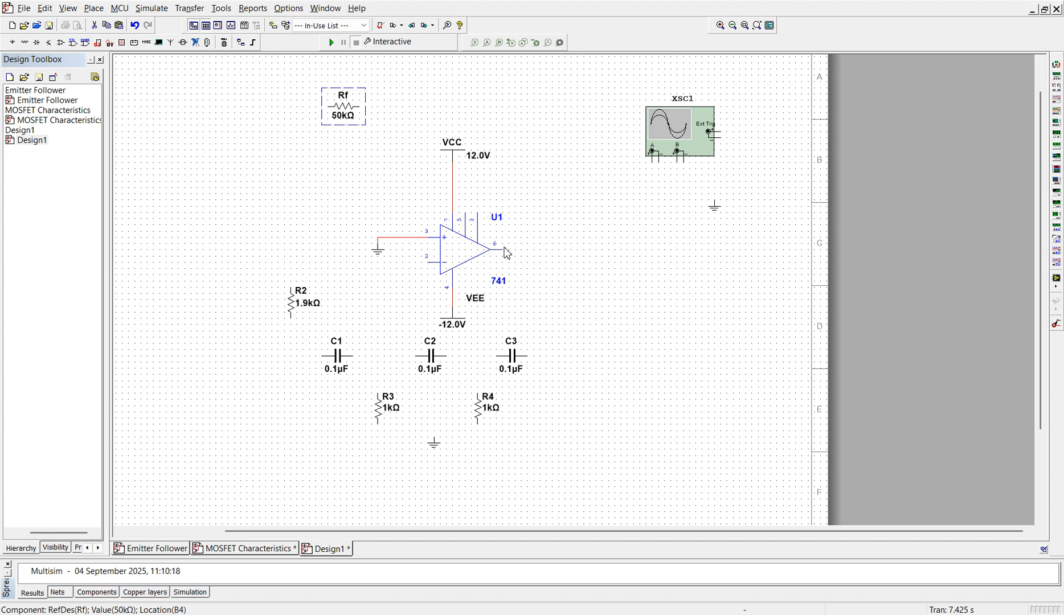
- Wire the op-amp output to the right end of Rf, and the left end of Rf to the top of R2
{"action": "left_click", "coordinate": [505, 252]}
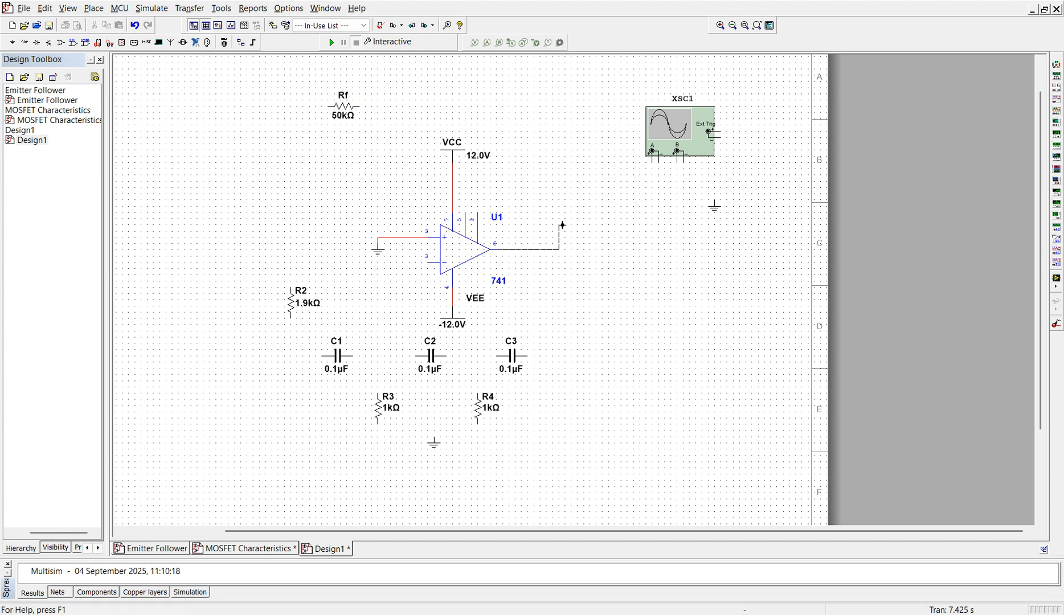
{"action": "key", "text": "Escape"}
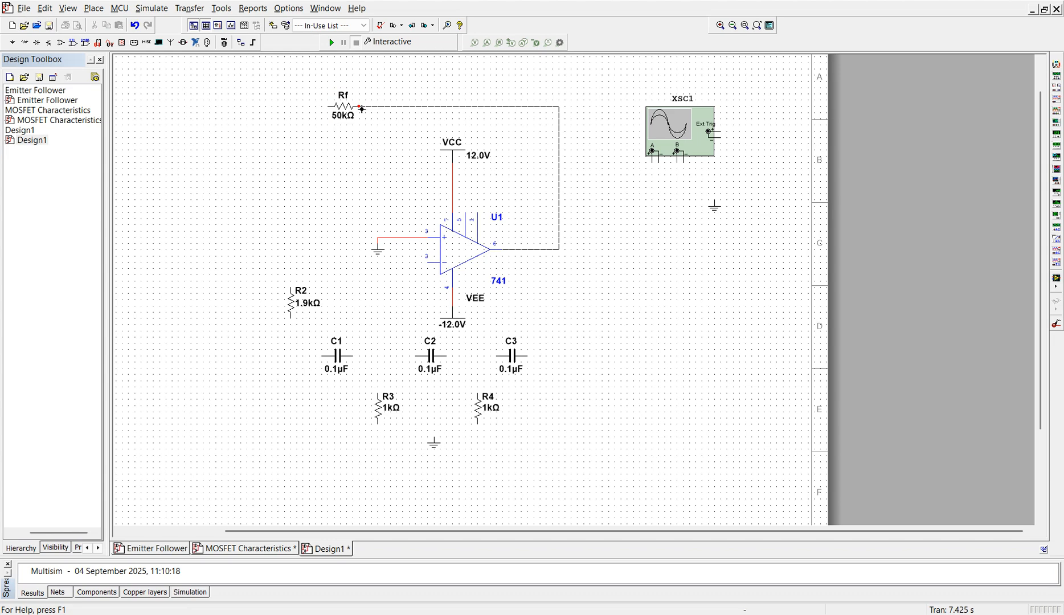
{"action": "left_click", "coordinate": [361, 108]}
{"action": "left_click", "coordinate": [328, 109]}
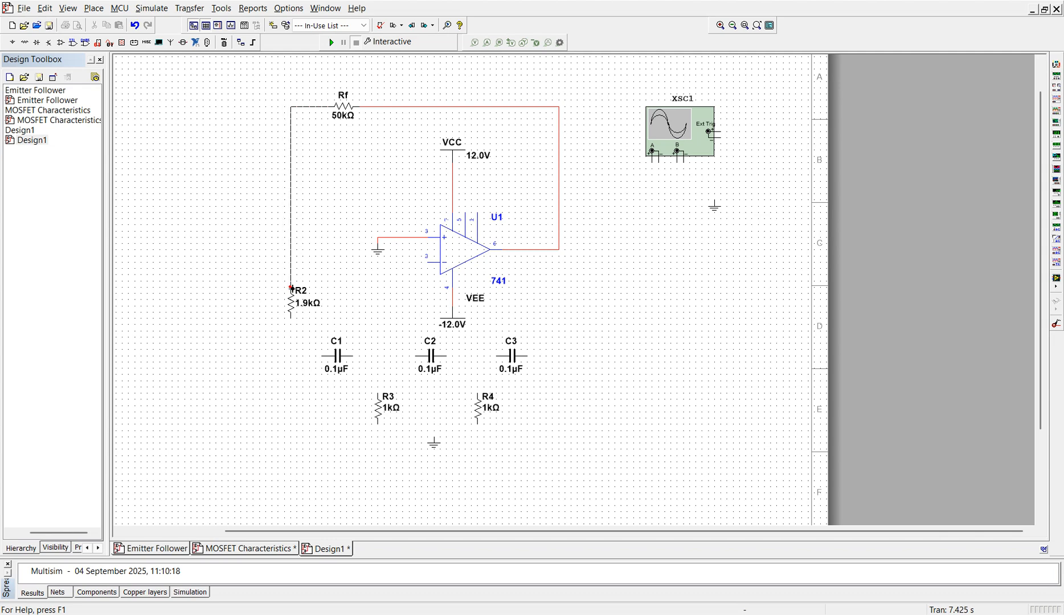
{"action": "left_click", "coordinate": [291, 288]}
- Wire the op-amp's inverting input to the Rf–R2 wire, and the bottom of R2 to capacitor C1
{"action": "left_click", "coordinate": [428, 264]}
{"action": "left_click", "coordinate": [292, 262]}
{"action": "left_click", "coordinate": [292, 320]}
{"action": "left_click", "coordinate": [323, 356]}
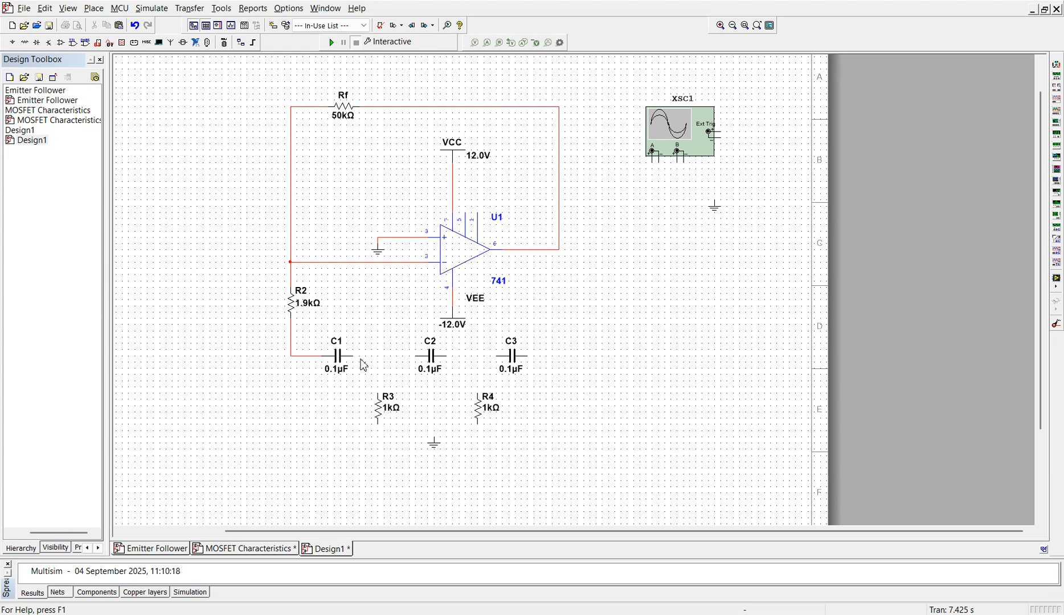
- Wire C1, C2 and C3 in series, joining R3 at the C1–C2 node and R4 at the C2–C3 node
{"action": "left_click", "coordinate": [353, 356]}
{"action": "left_click", "coordinate": [417, 356]}
{"action": "left_click", "coordinate": [449, 358]}
{"action": "left_click", "coordinate": [499, 357]}
{"action": "left_click", "coordinate": [477, 393]}
{"action": "left_click", "coordinate": [479, 356]}
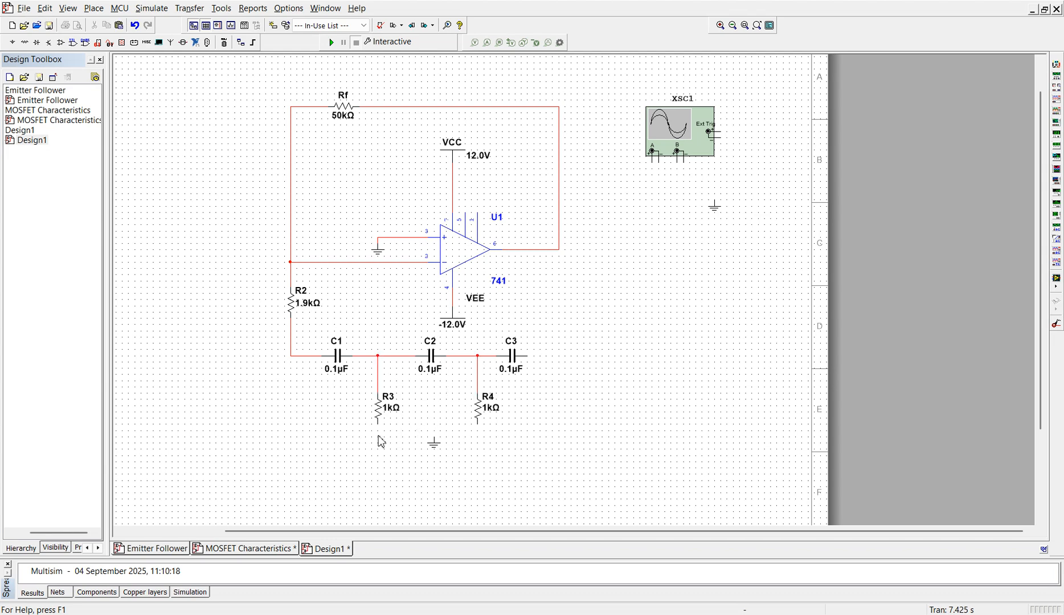
- Wire the lower ends of R3 and R4 together to the lowered ground symbol, and the free end of C3 to the op-amp output
{"action": "left_click_drag", "start_coordinate": [435, 452], "coordinate": [435, 482]}
{"action": "left_click", "coordinate": [378, 426]}
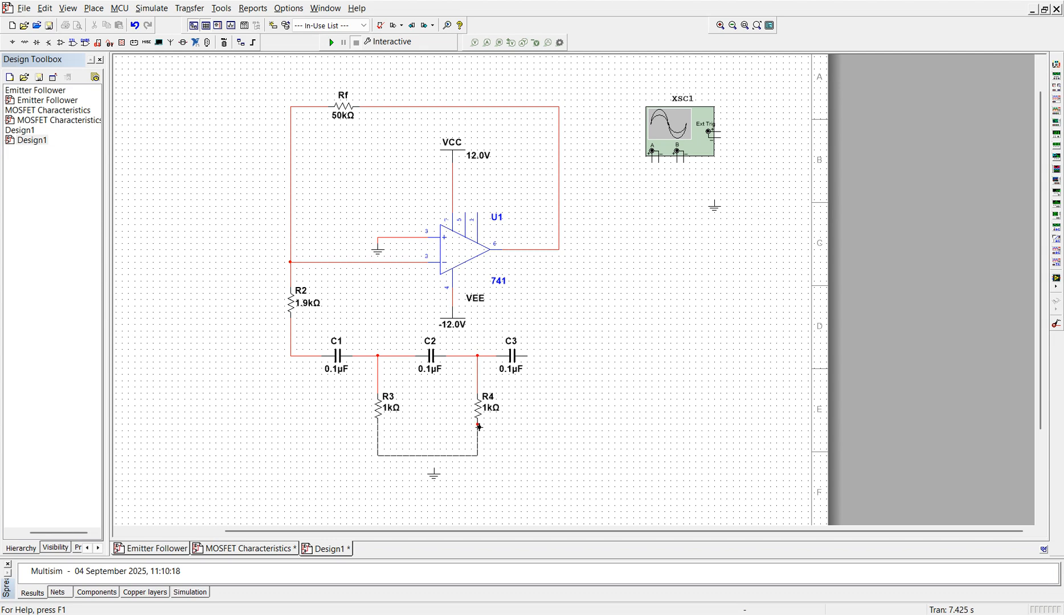
{"action": "left_click", "coordinate": [478, 423]}
{"action": "left_click", "coordinate": [434, 469]}
{"action": "left_click", "coordinate": [434, 455]}
{"action": "left_click", "coordinate": [528, 360]}
{"action": "left_click", "coordinate": [559, 249]}
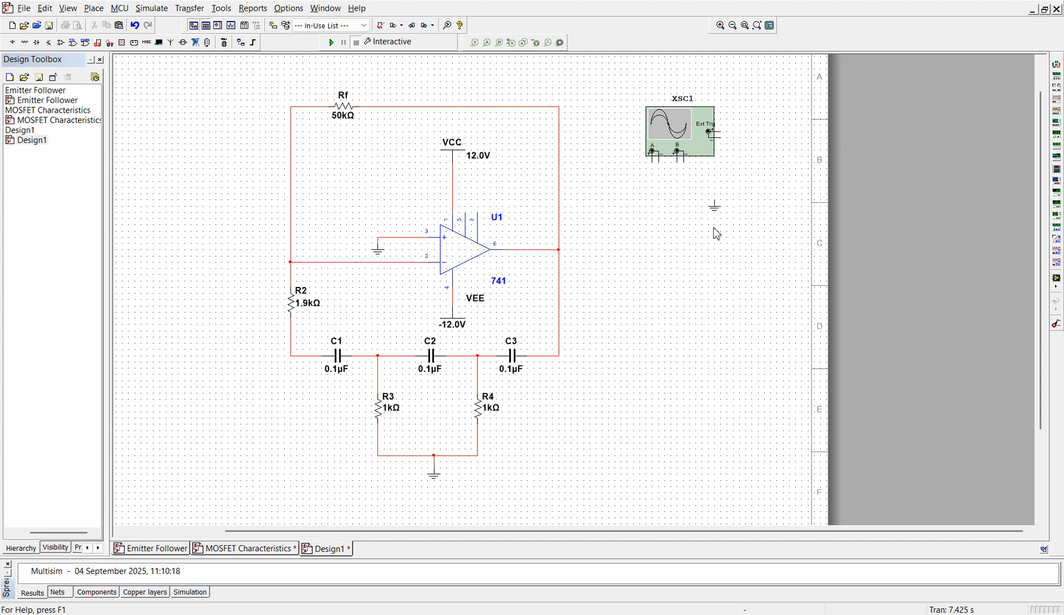
- Wire the oscilloscope with its negative terminals to ground, channel A to the op-amp output and channel B to the C2–C3 node
{"action": "left_click", "coordinate": [661, 165]}
{"action": "left_click", "coordinate": [715, 203]}
{"action": "left_click", "coordinate": [653, 164]}
{"action": "left_click", "coordinate": [560, 250]}
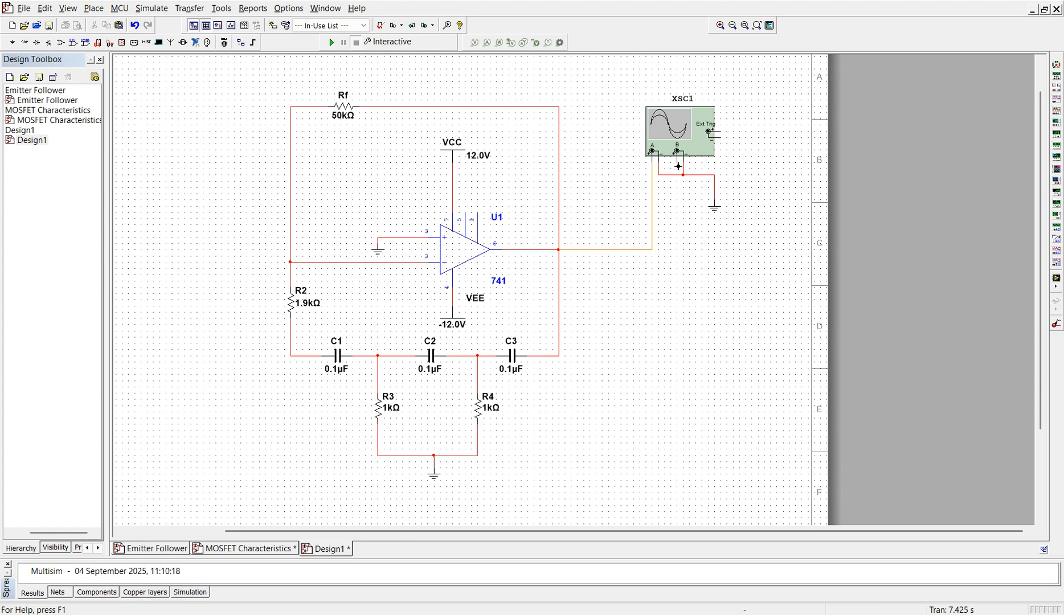
{"action": "left_click", "coordinate": [678, 166]}
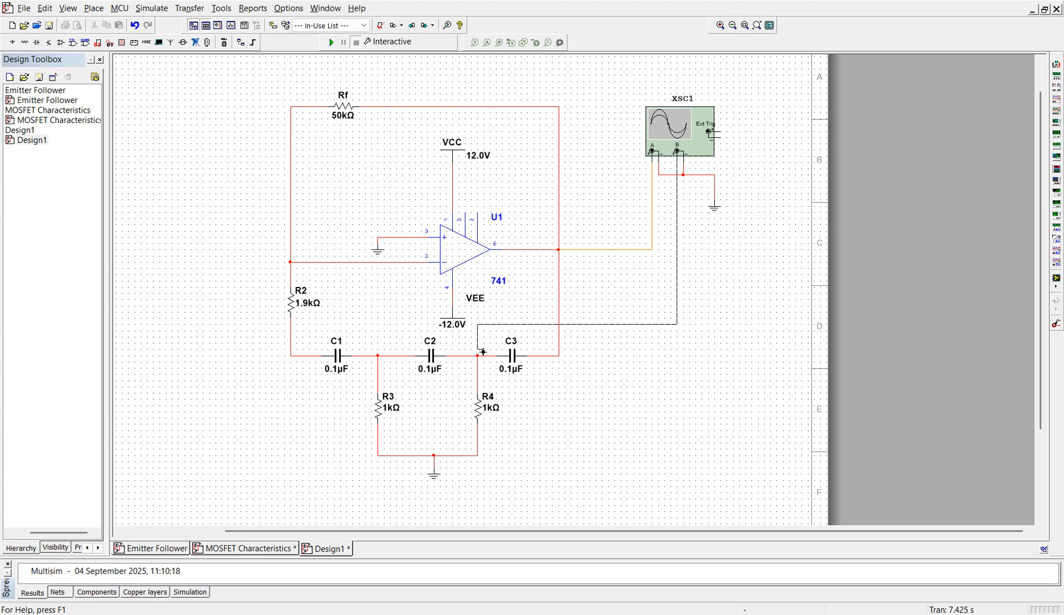
{"action": "left_click", "coordinate": [479, 357]}
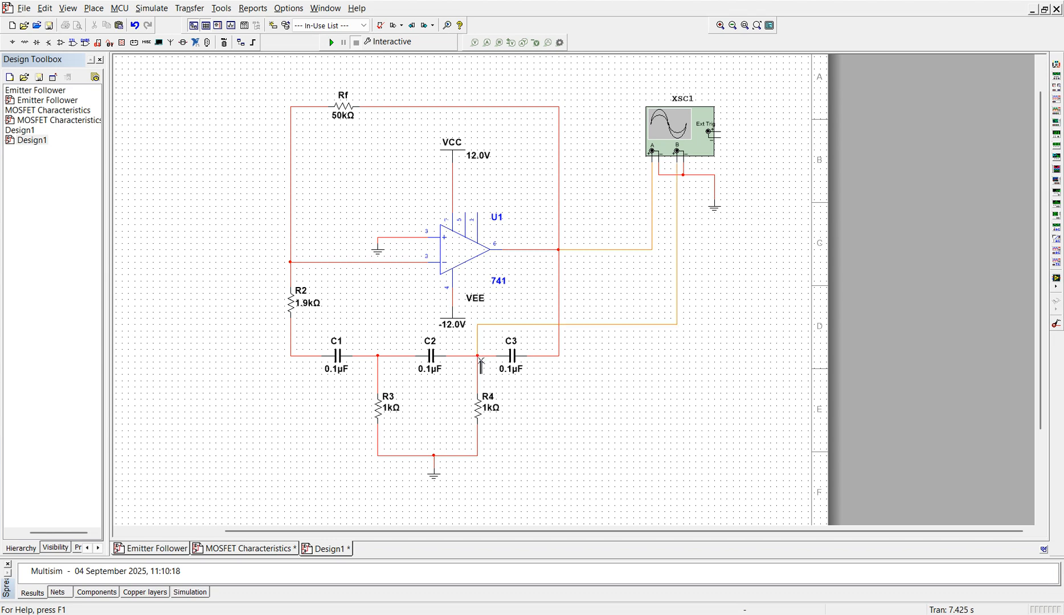
- Change the colour of the oscilloscope's channel B wire to blue-violet
{"action": "right_click", "coordinate": [604, 324]}
{"action": "left_click", "coordinate": [642, 350]}
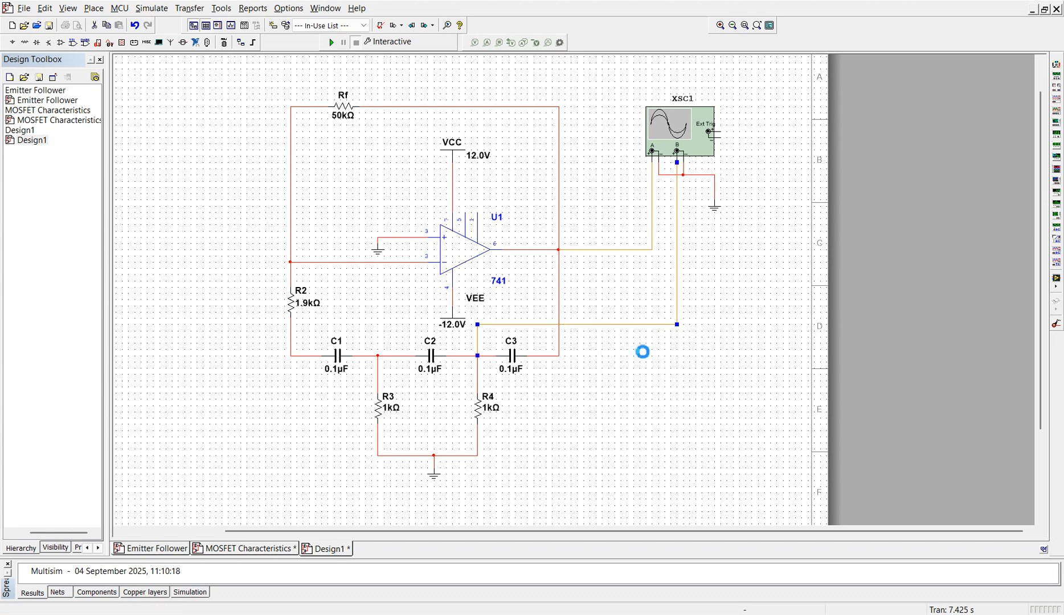
{"action": "left_click", "coordinate": [496, 272]}
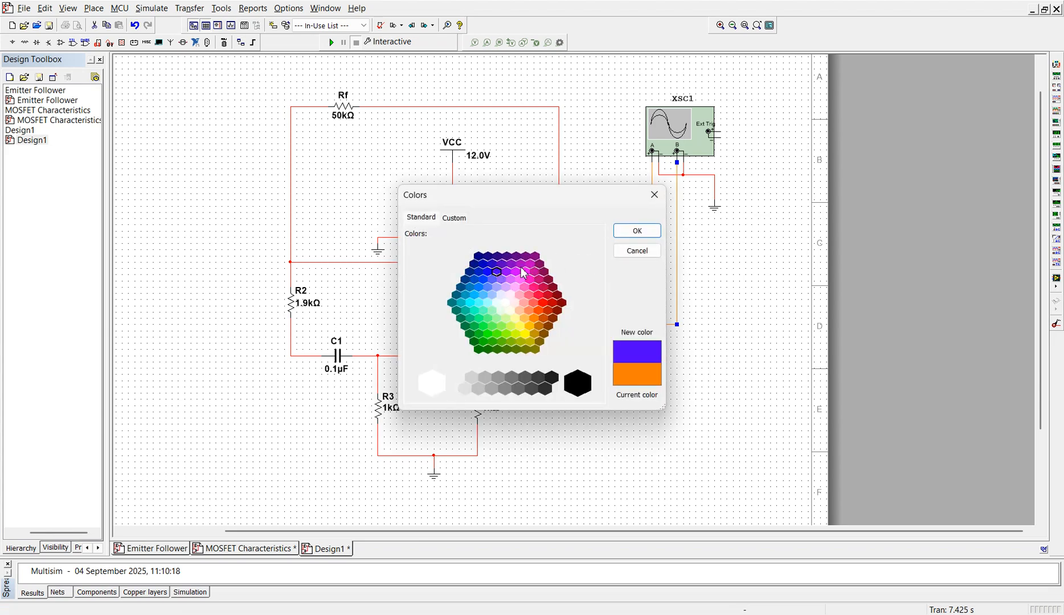
{"action": "left_click", "coordinate": [637, 231]}
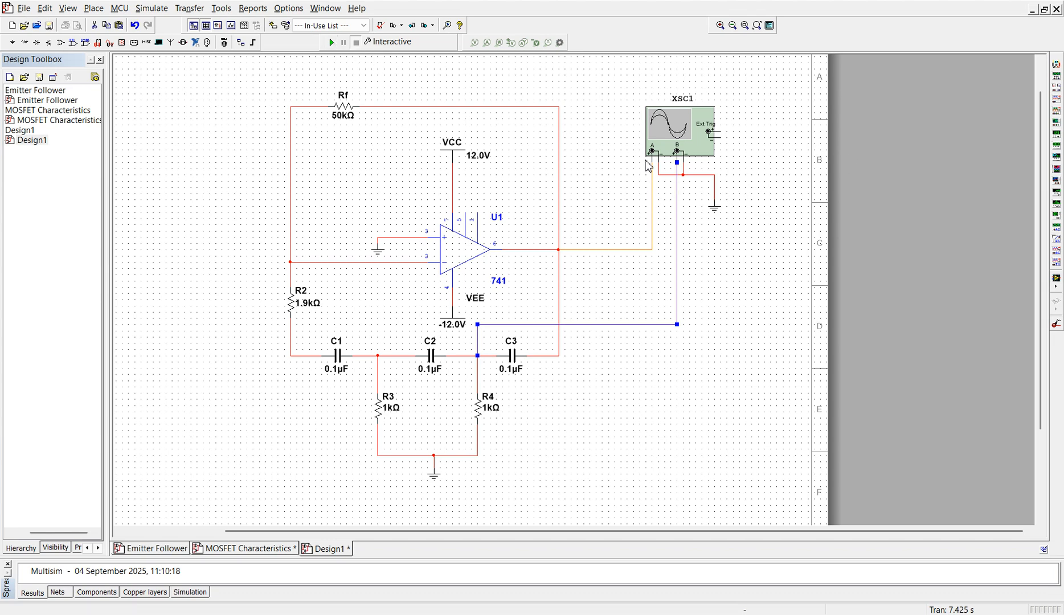
- Run the simulation and open oscilloscope XSC1 beside the circuit, reversing its display background to white
{"action": "left_click", "coordinate": [331, 41]}
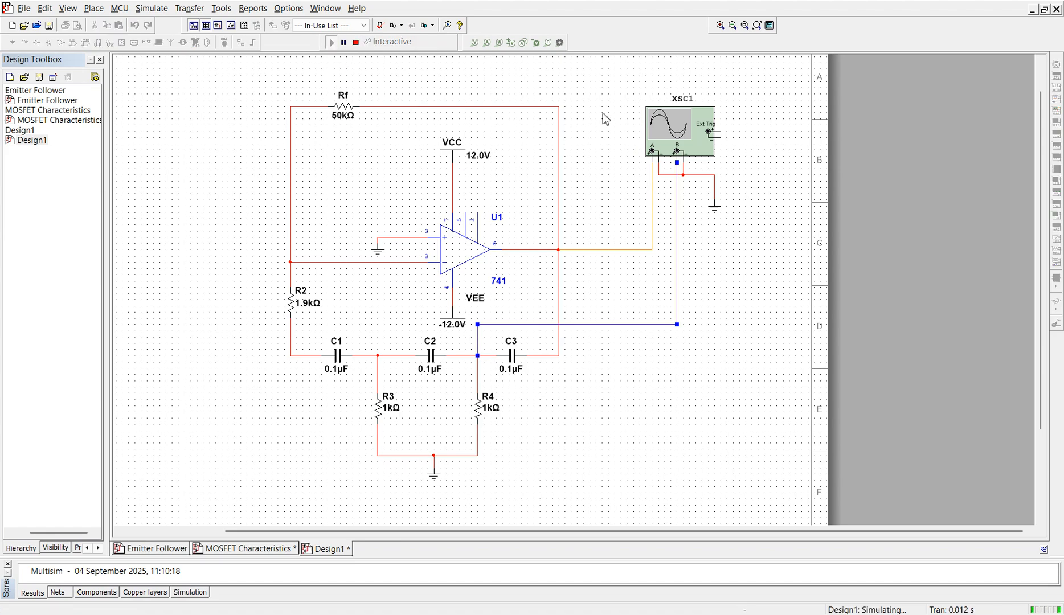
{"action": "double_click", "coordinate": [681, 140]}
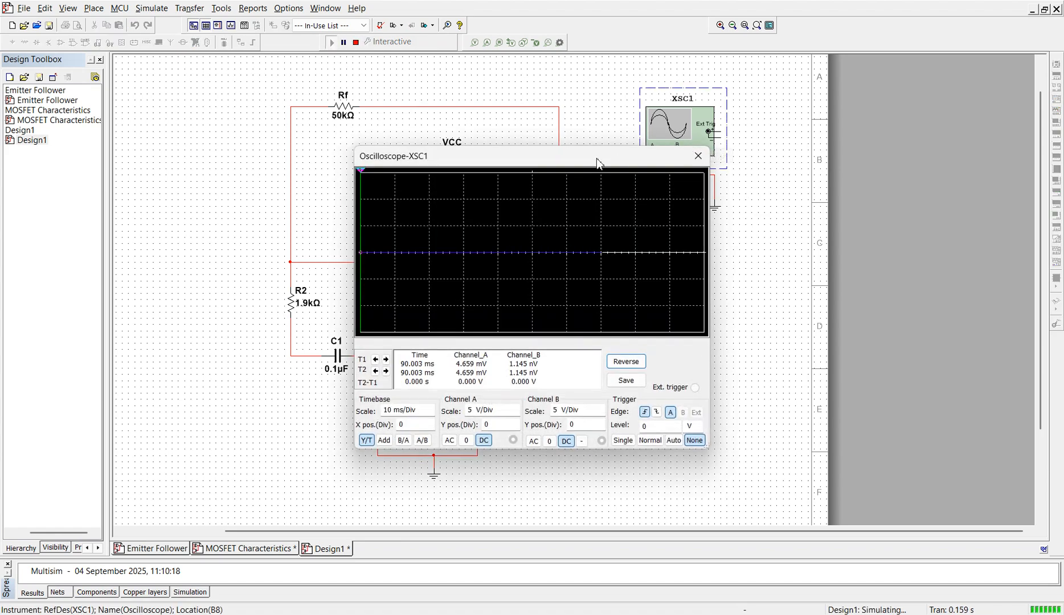
{"action": "mouse_move", "coordinate": [598, 164]}
{"action": "left_mouse_down"}
{"action": "mouse_move", "coordinate": [885, 203]}
{"action": "mouse_move", "coordinate": [891, 147]}
{"action": "mouse_move", "coordinate": [902, 206]}
{"action": "mouse_move", "coordinate": [916, 183]}
{"action": "left_mouse_up"}
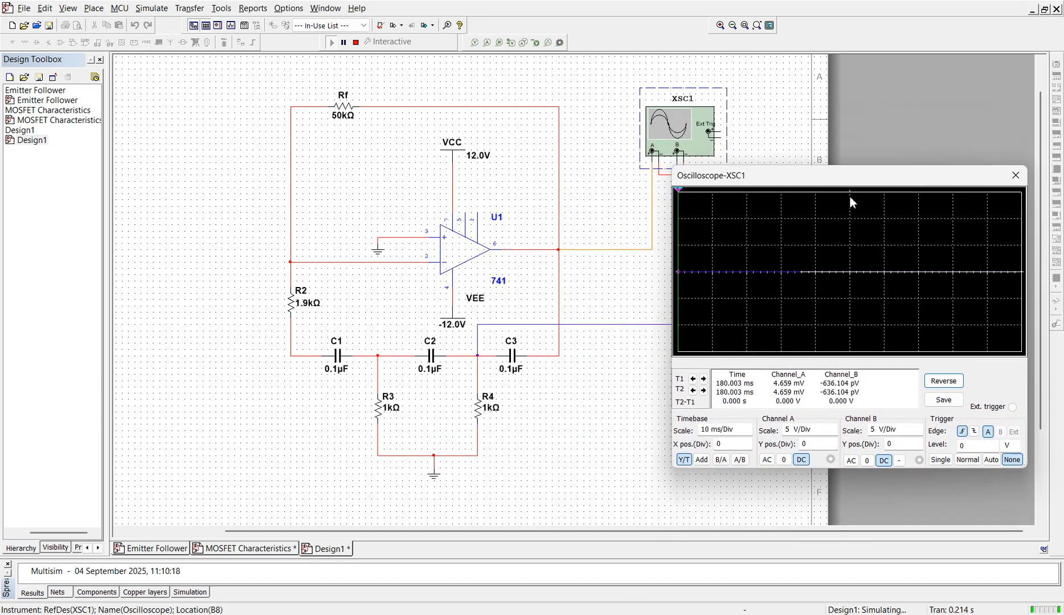
{"action": "left_click_drag", "start_coordinate": [847, 183], "coordinate": [876, 169]}
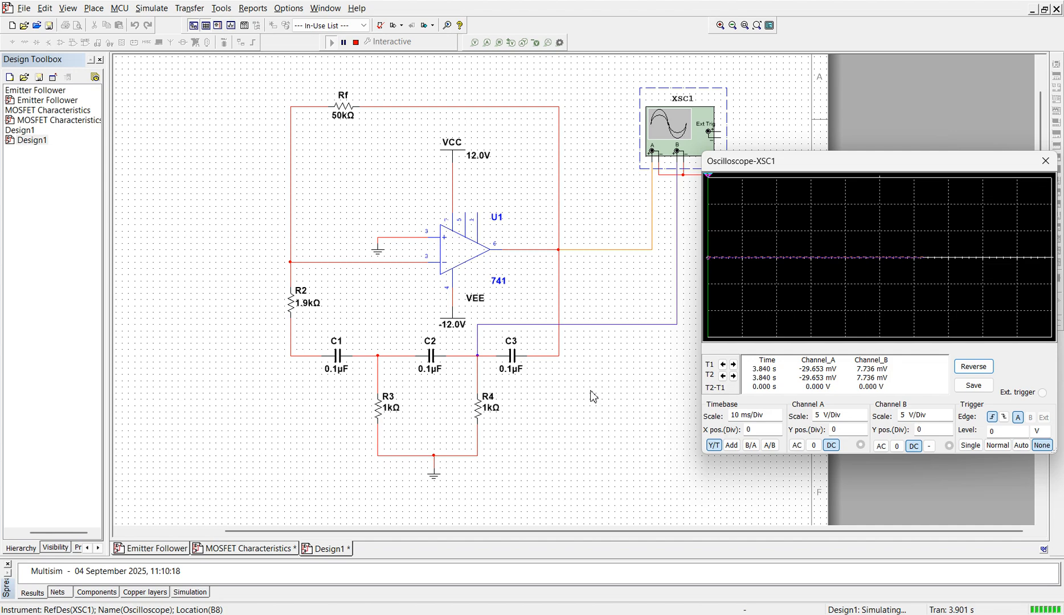
{"action": "left_click", "coordinate": [974, 366]}
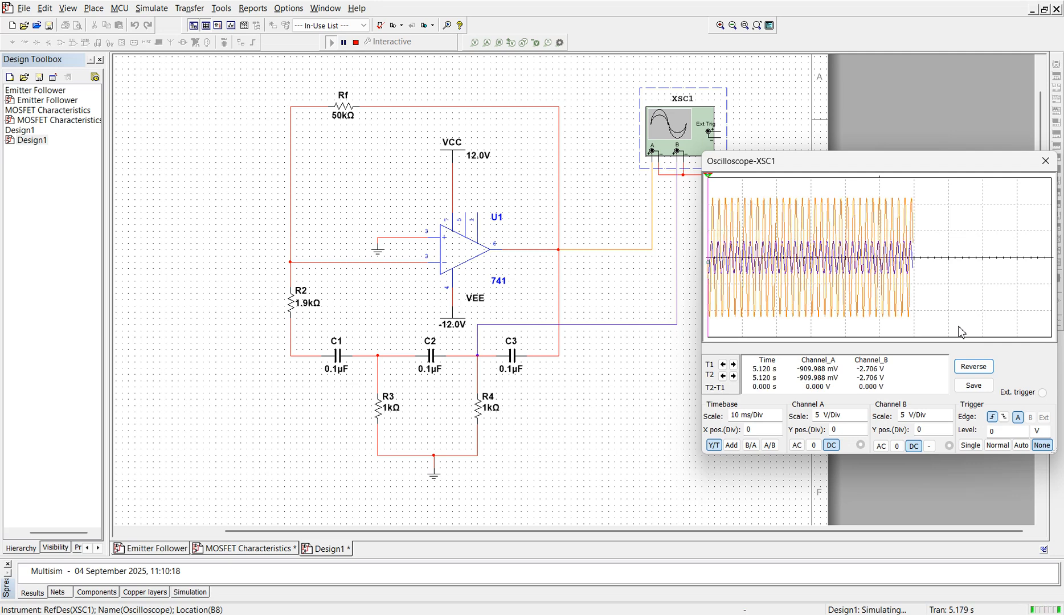
- Set the oscilloscope timebase to 1 ms/Div and the trigger mode to Single
{"action": "left_click", "coordinate": [777, 420]}
{"action": "left_click", "coordinate": [776, 419]}
{"action": "left_click", "coordinate": [776, 419]}
{"action": "left_click", "coordinate": [776, 419]}
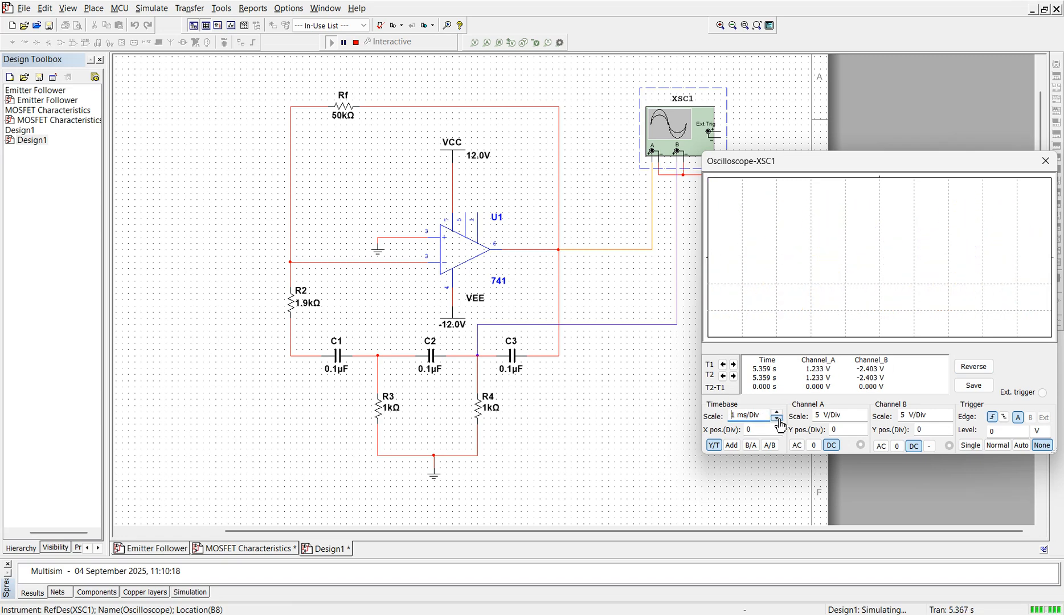
{"action": "left_click", "coordinate": [971, 445]}
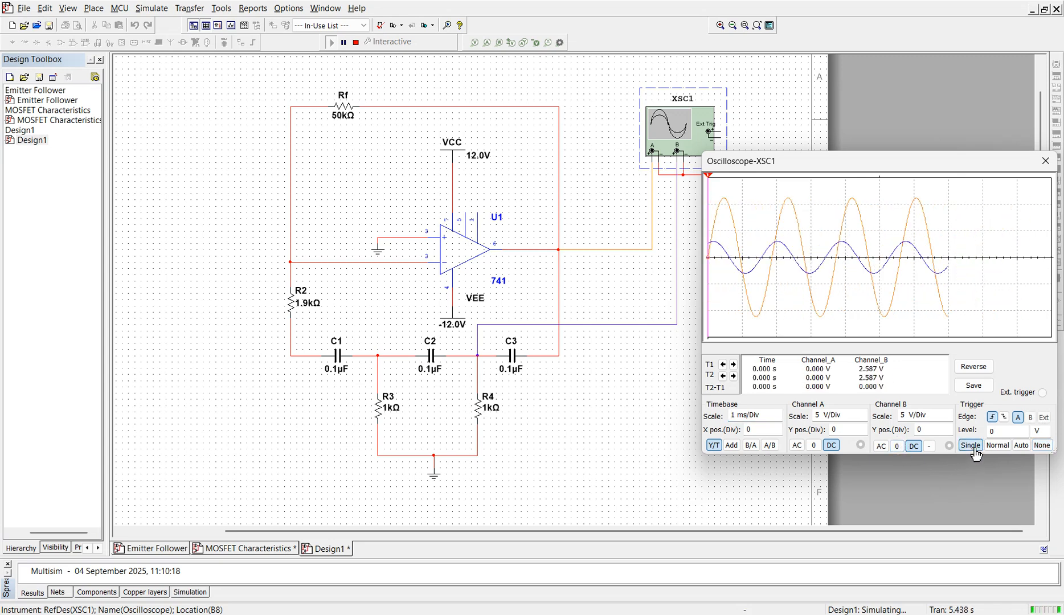
- Try 2 V/Div on channel A before returning it to 5 V/Div, and set the channel B scale to 2 V/Div
{"action": "left_click", "coordinate": [864, 421]}
{"action": "left_click", "coordinate": [863, 421]}
{"action": "left_click", "coordinate": [862, 411]}
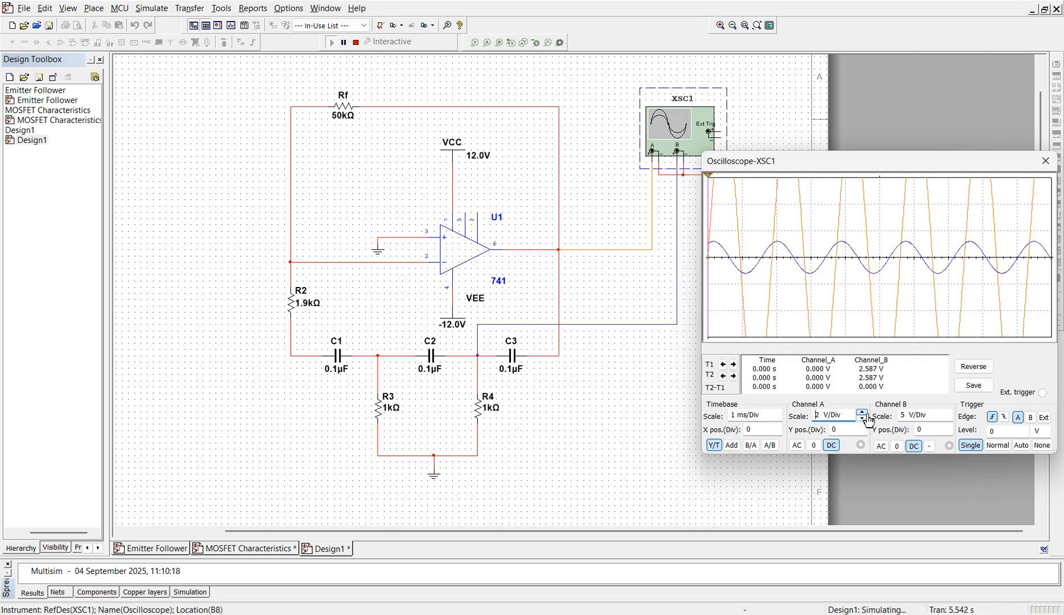
{"action": "left_click", "coordinate": [950, 420]}
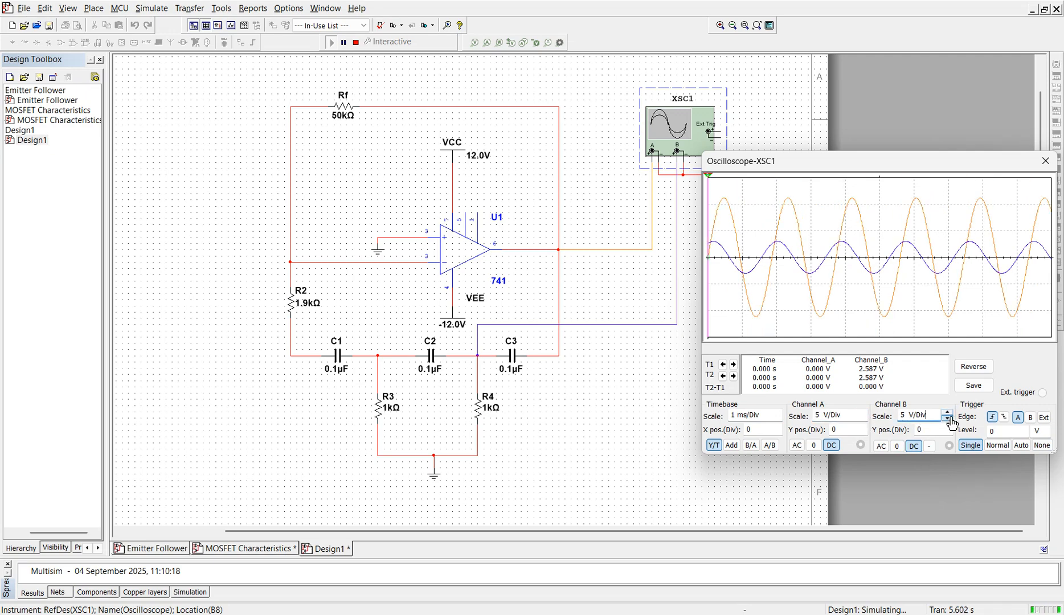
{"action": "left_click", "coordinate": [947, 419]}
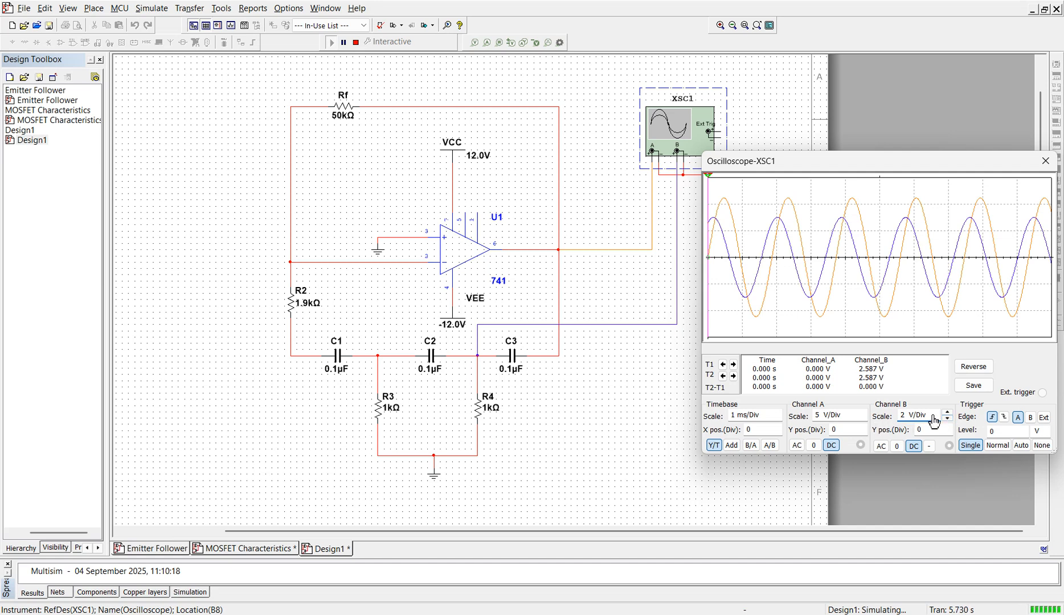
- Try 10 V/Div on channel A and 1 V/Div on channel B before returning them to 5 and 2 V/Div
{"action": "left_click", "coordinate": [863, 419]}
{"action": "left_click", "coordinate": [862, 414]}
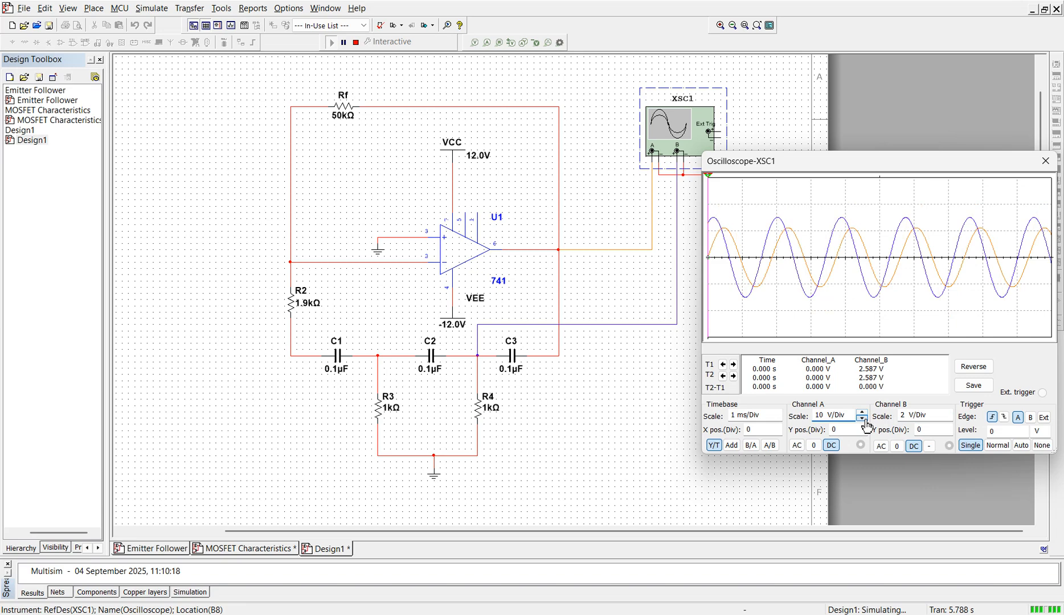
{"action": "left_click", "coordinate": [863, 419]}
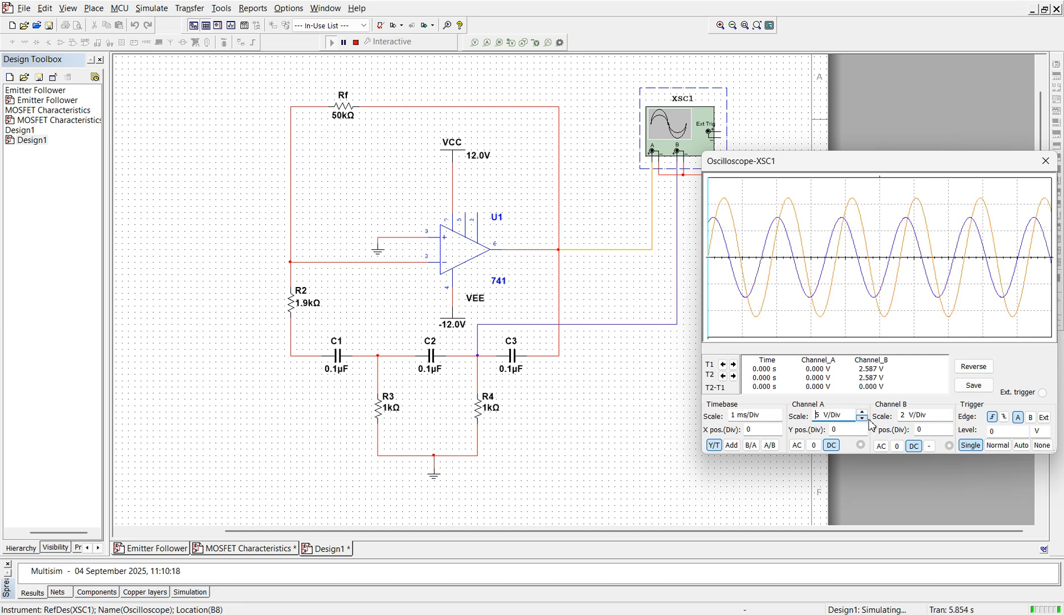
{"action": "left_click", "coordinate": [948, 419]}
{"action": "left_click", "coordinate": [949, 419]}
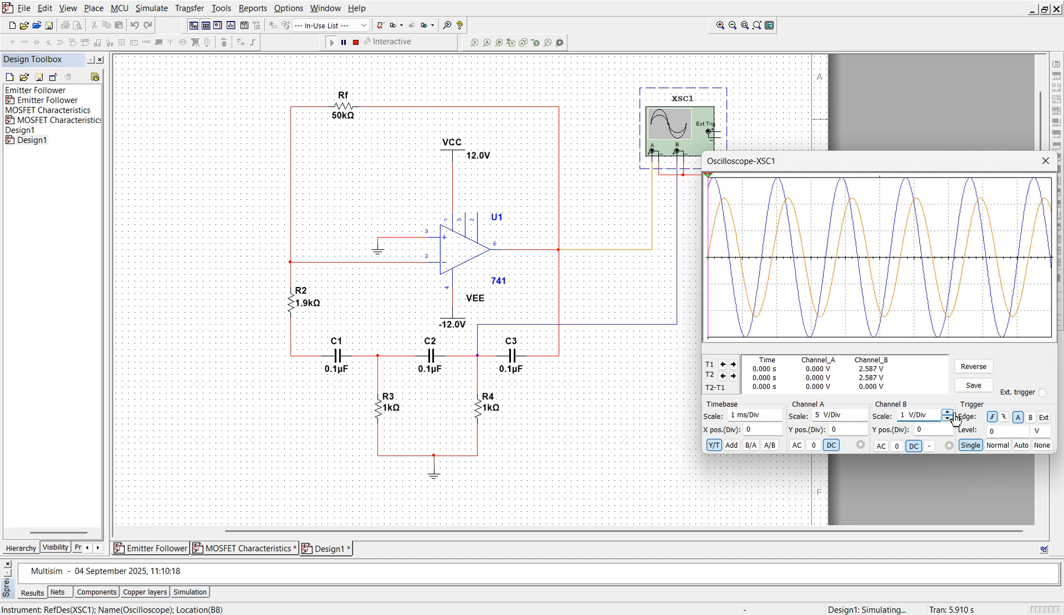
{"action": "left_click", "coordinate": [950, 412]}
{"action": "left_click", "coordinate": [950, 412]}
{"action": "left_click", "coordinate": [949, 420]}
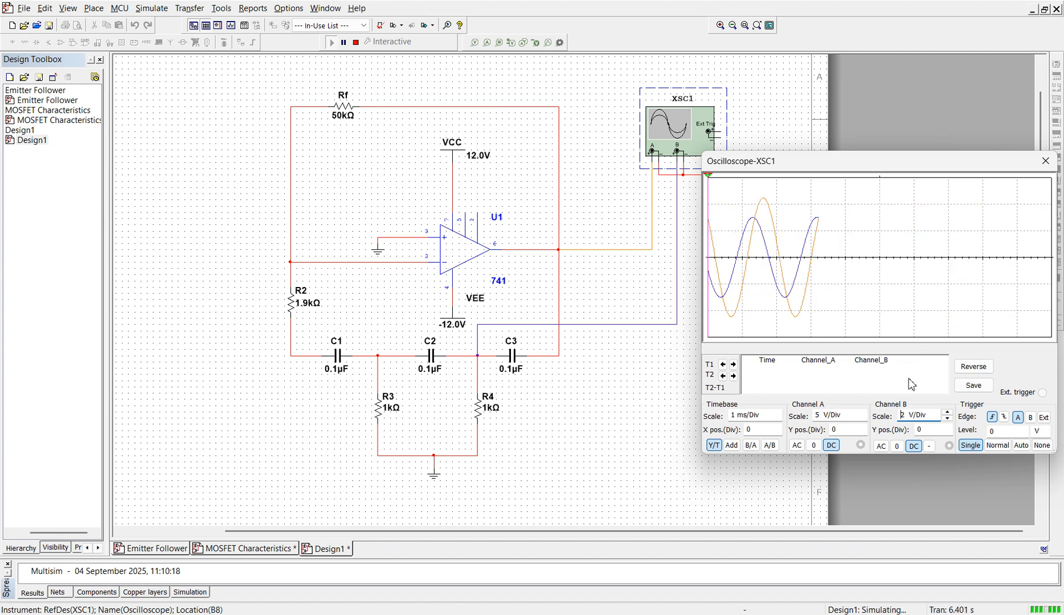
- Set the channel B coupling to 0 to view channel A alone, and restore channel B to DC coupling
{"action": "left_click", "coordinate": [897, 447]}
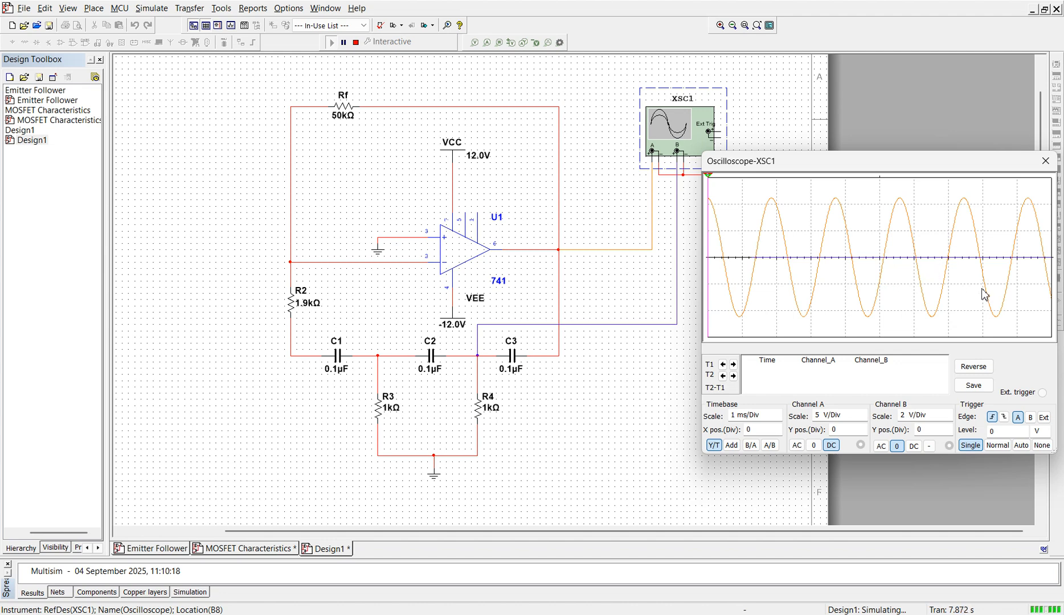
{"action": "left_click", "coordinate": [913, 446]}
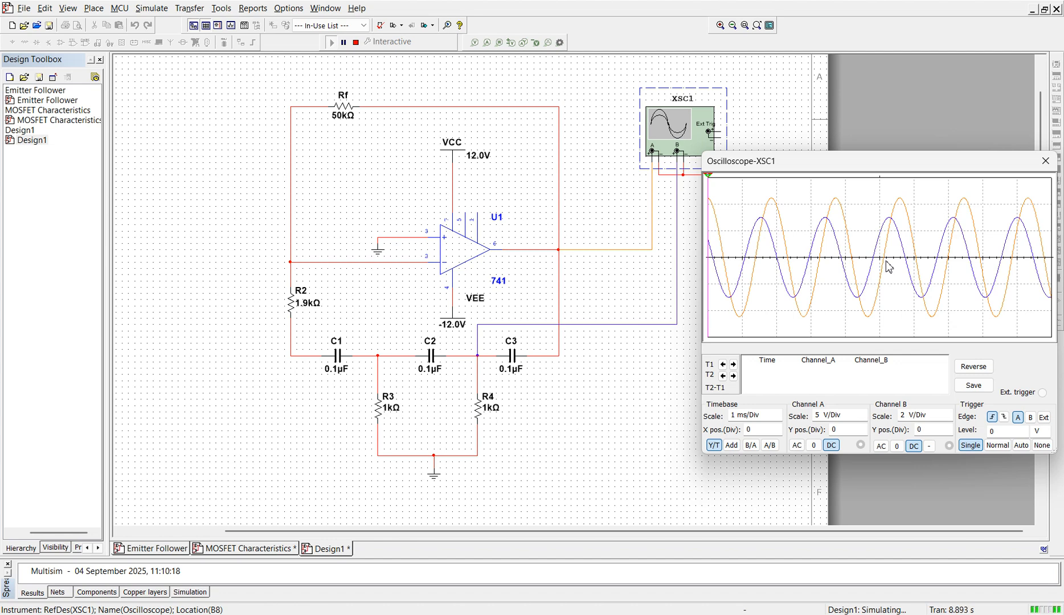
- Switch to the PowerPoint presentation of the RC phase shift oscillator experiment at its circuit diagram slide
{"action": "left_click", "coordinate": [747, 614]}
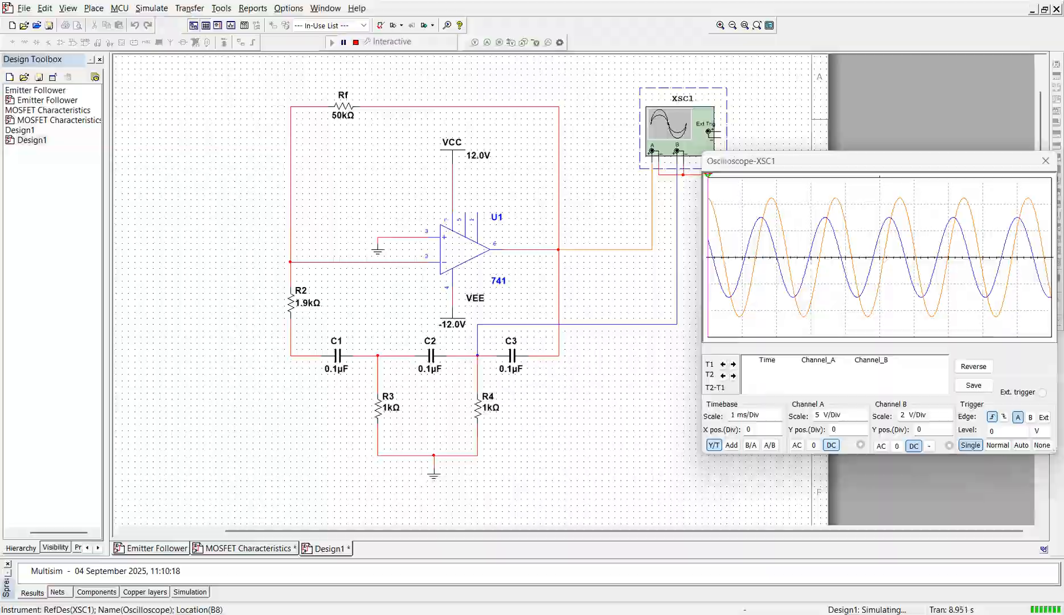
{"action": "left_click", "coordinate": [912, 608]}
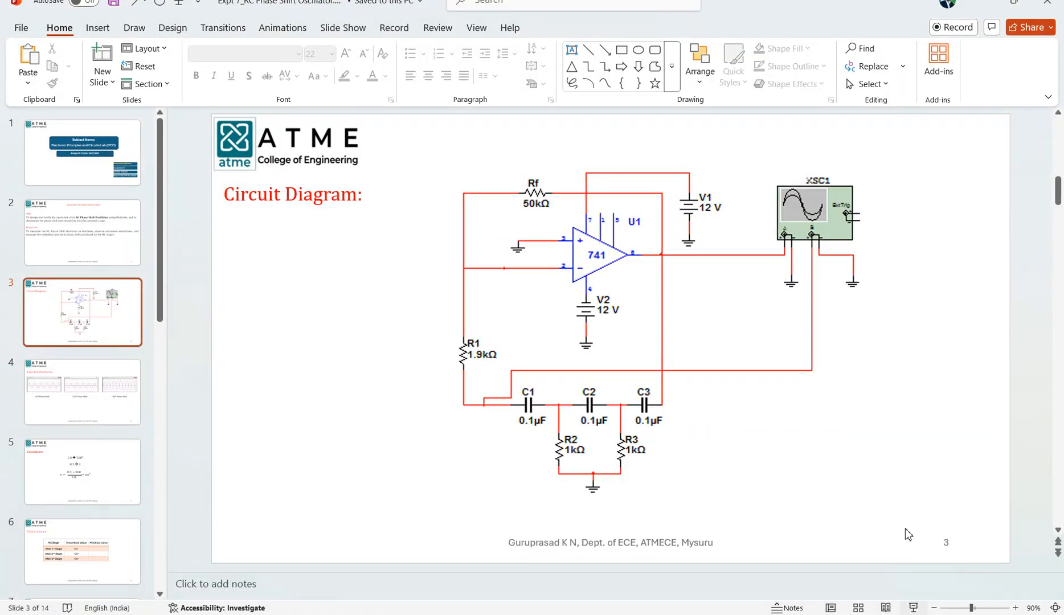
- Present the expected waveforms and calculations slides, and end the slide show
{"action": "key", "text": "Right"}
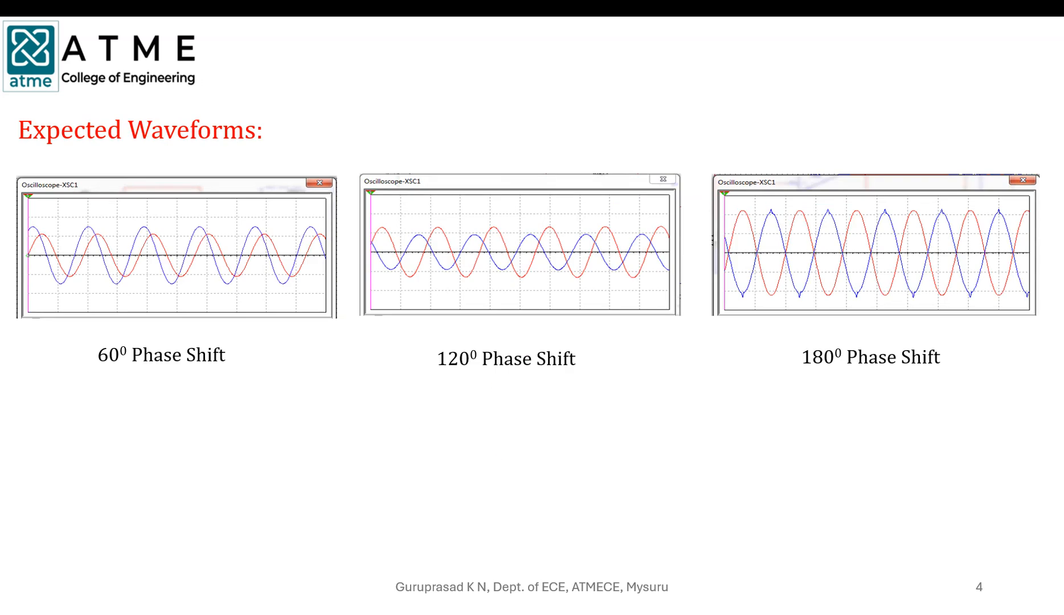
{"action": "key", "text": "Right"}
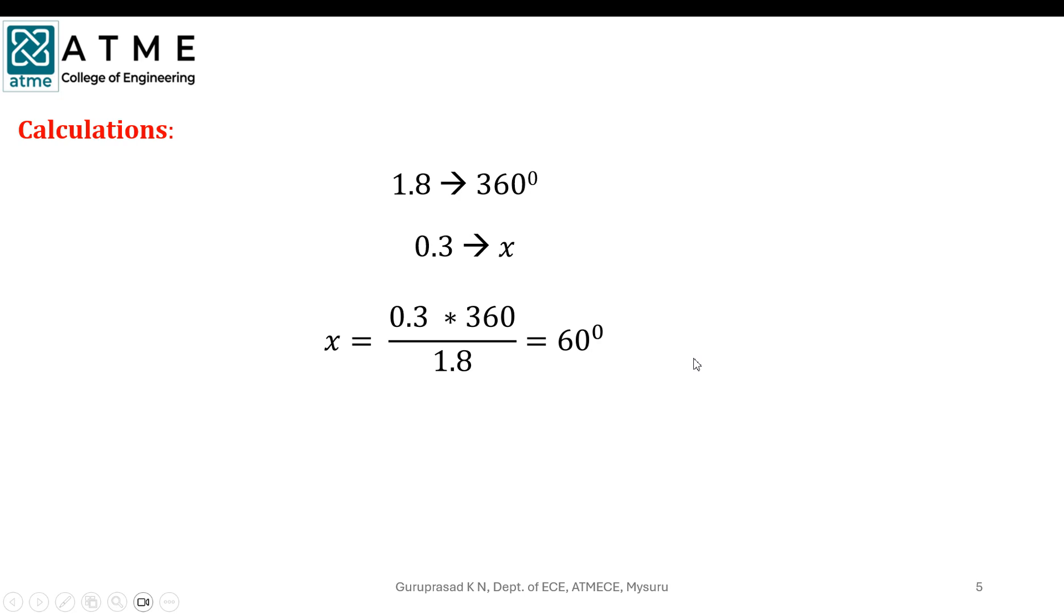
{"action": "key", "text": "Escape"}
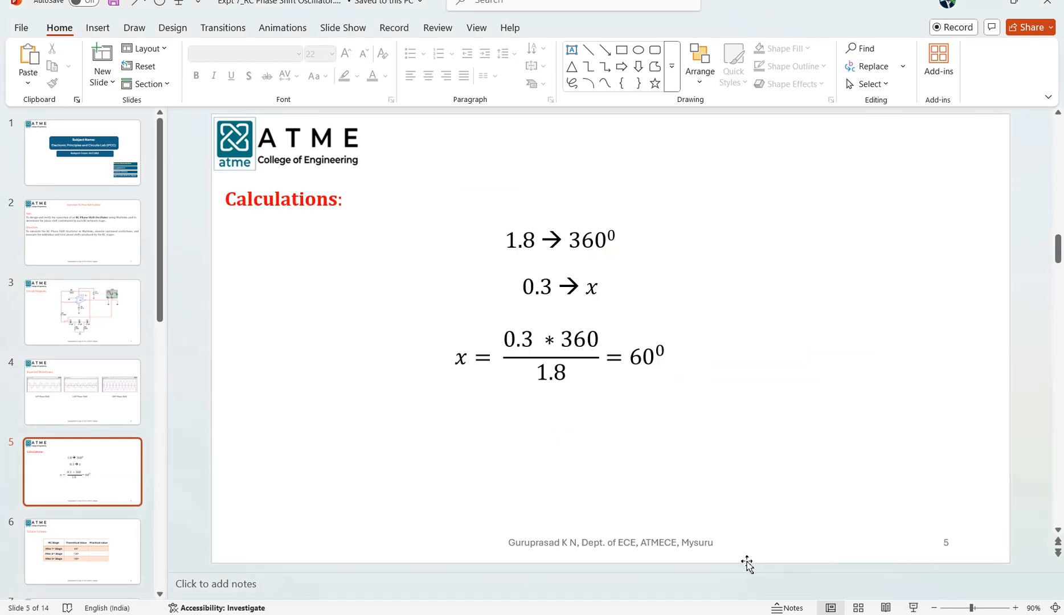
- Switch back to Multisim, close the XSC1 oscilloscope window and stop the simulation
{"action": "key", "text": "alt+Tab"}
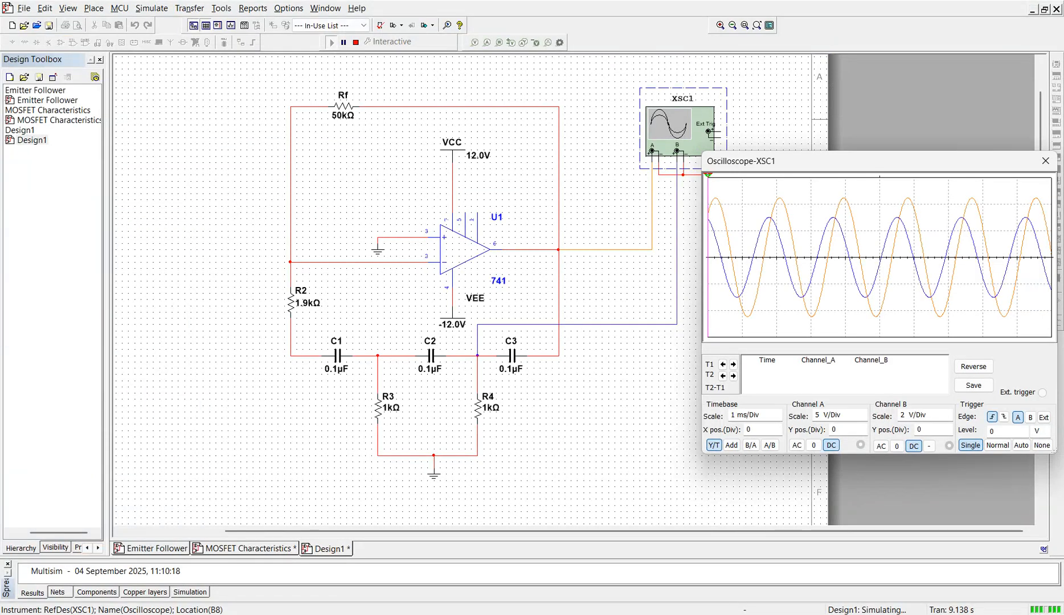
{"action": "left_click_drag", "start_coordinate": [906, 164], "coordinate": [811, 181]}
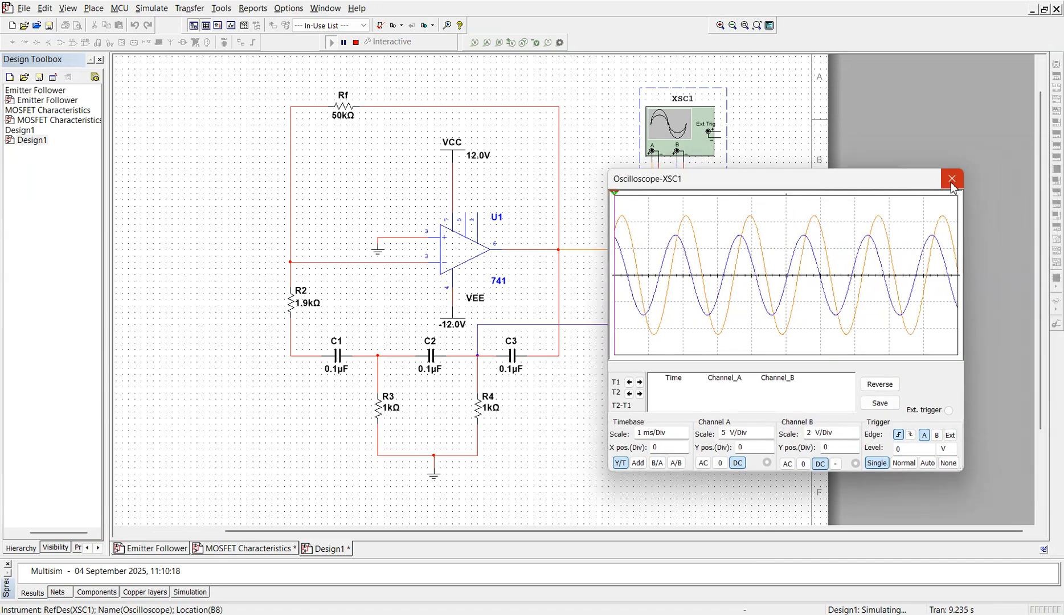
{"action": "left_click", "coordinate": [952, 182]}
{"action": "left_click", "coordinate": [356, 42]}
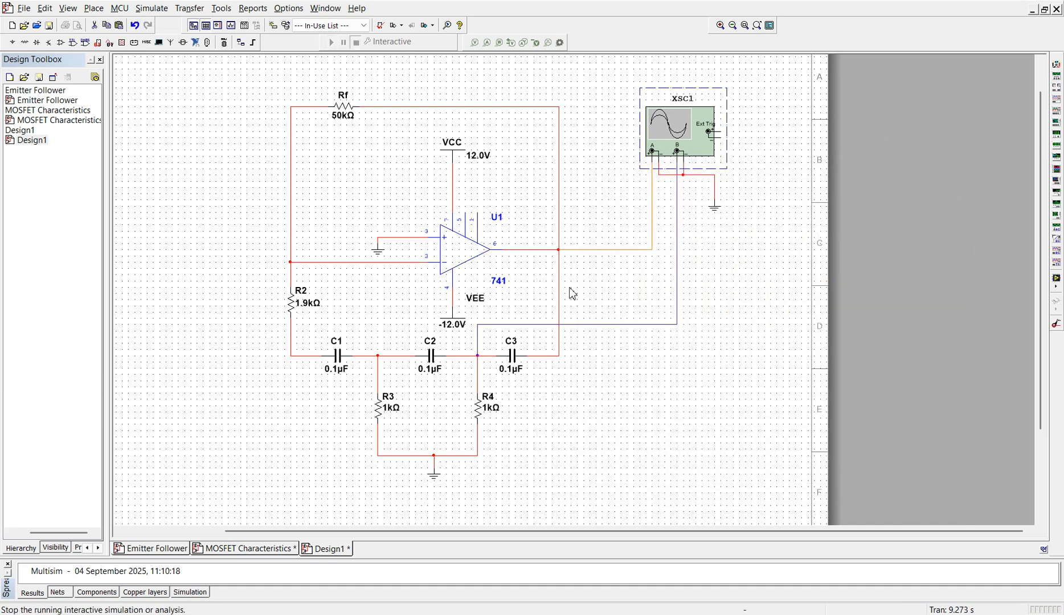
- Delete the oscilloscope's channel B wire and rewire channel B to the junction between C1 and C2
{"action": "left_click", "coordinate": [612, 325]}
{"action": "key", "text": "Delete"}
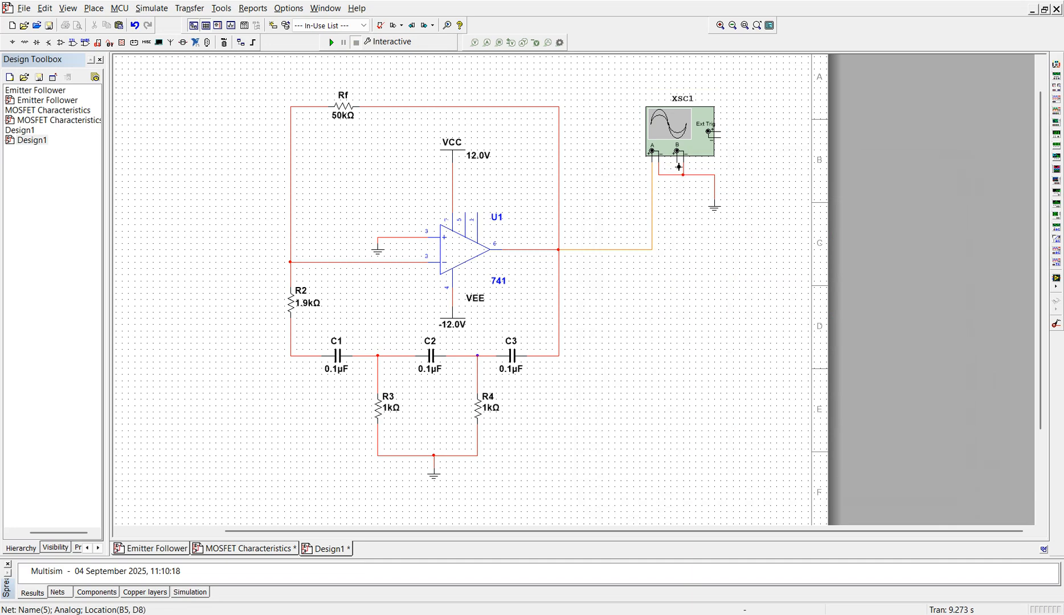
{"action": "left_click", "coordinate": [678, 166]}
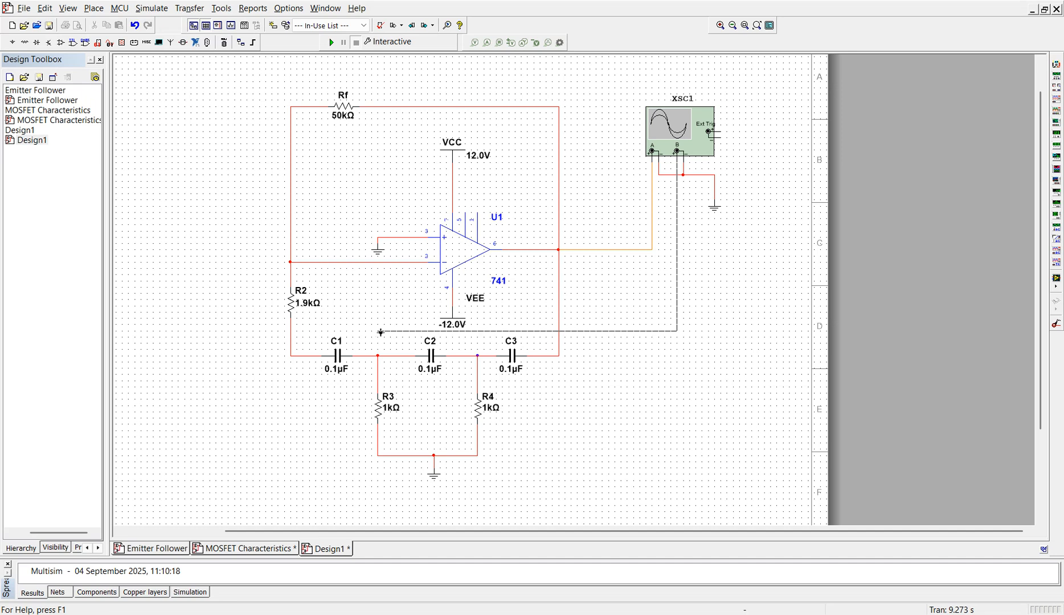
{"action": "left_click", "coordinate": [379, 357]}
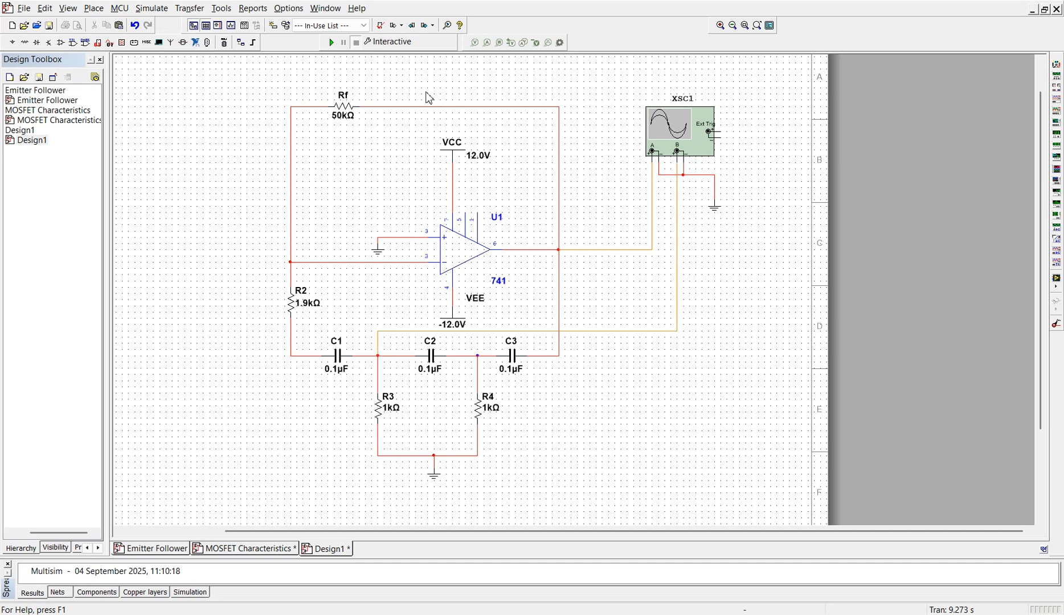
{"action": "right_click", "coordinate": [617, 329]}
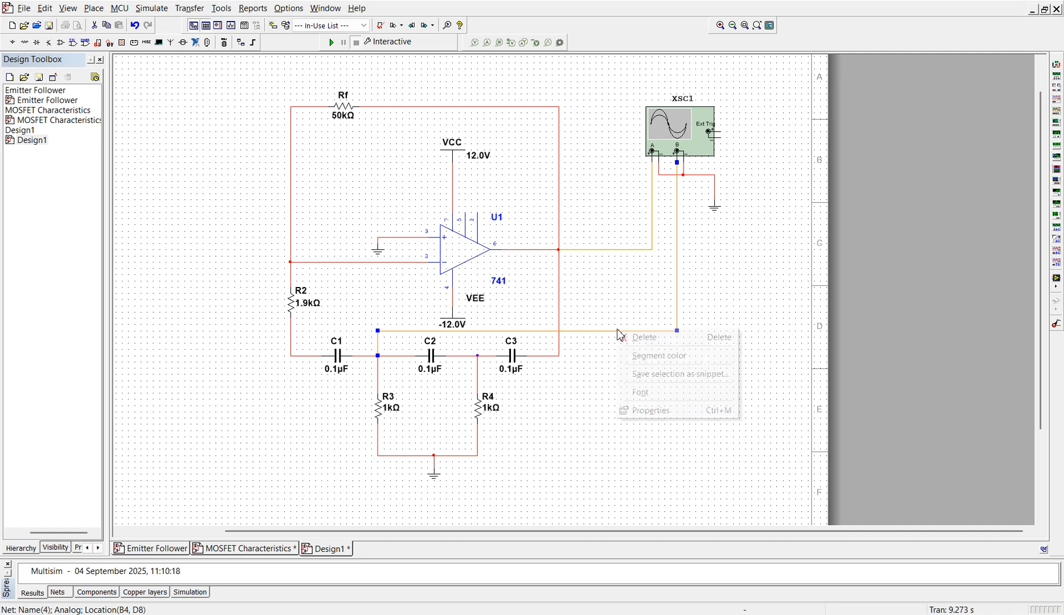
{"action": "left_click", "coordinate": [663, 362]}
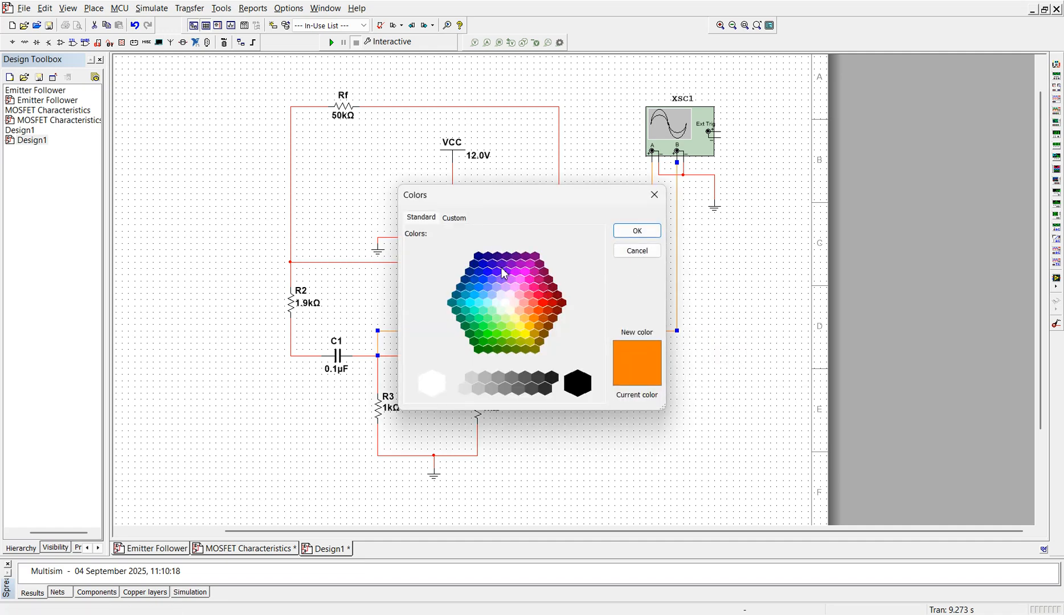
{"action": "left_click", "coordinate": [631, 232]}
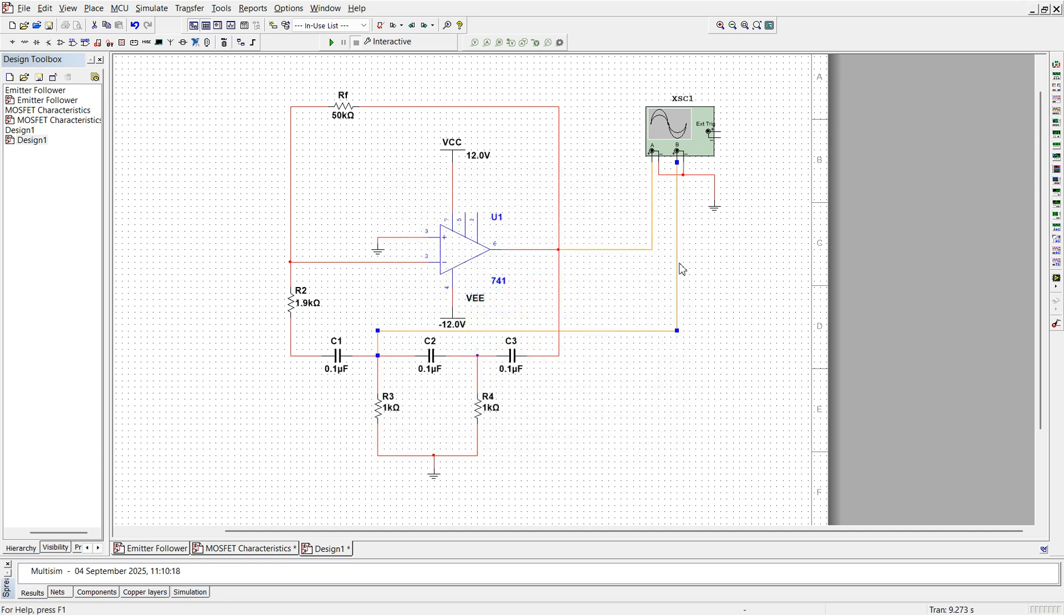
- Change the segment color of the channel B wire at the C1–C2 junction to blue
{"action": "right_click", "coordinate": [656, 329]}
{"action": "left_click", "coordinate": [702, 363]}
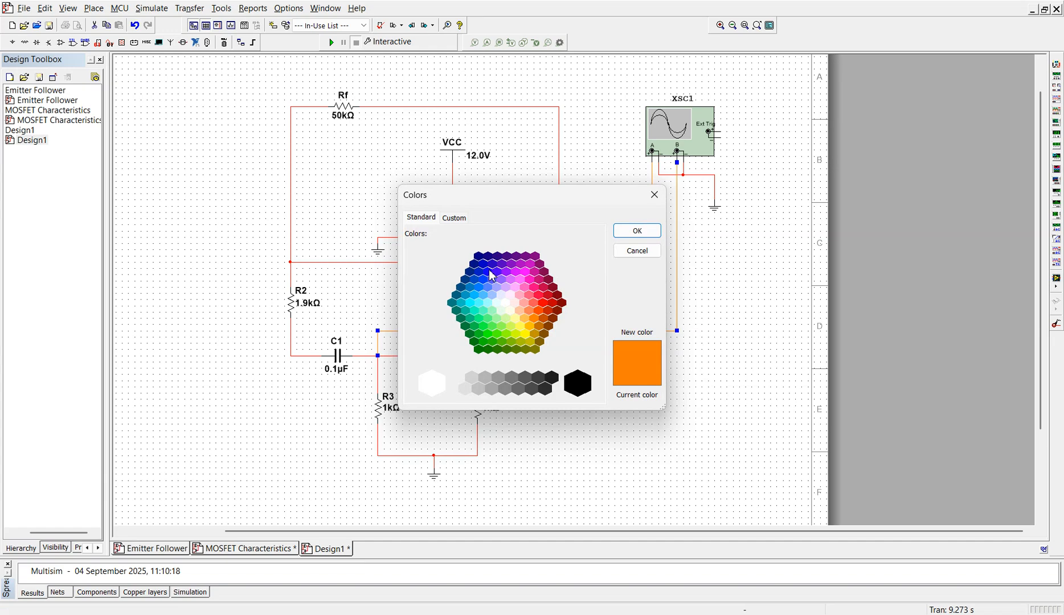
{"action": "left_click", "coordinate": [491, 275]}
{"action": "left_click", "coordinate": [636, 231]}
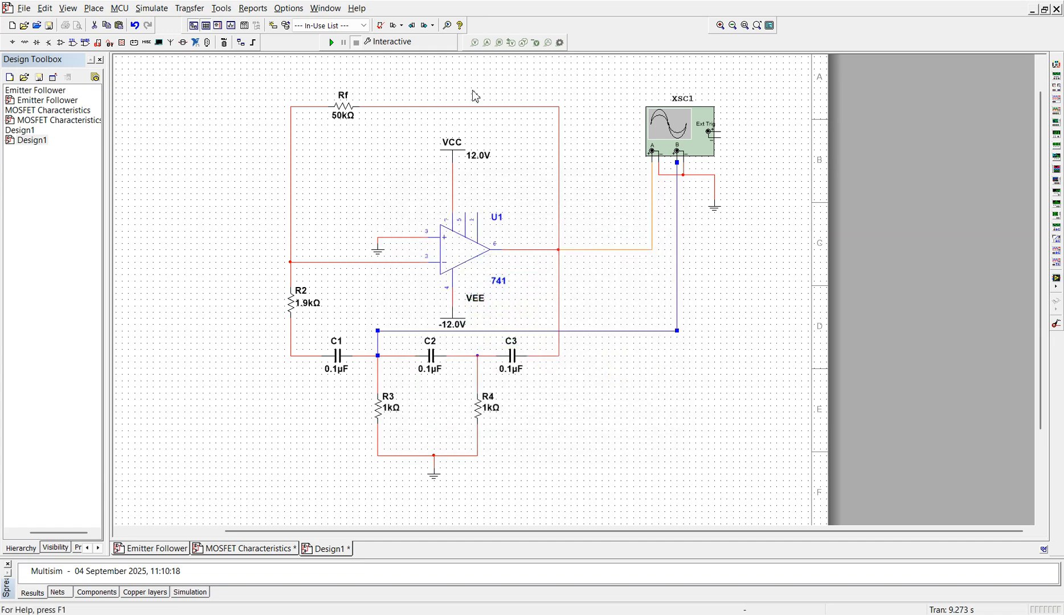
- Run the simulation, open the XSC1 oscilloscope and set its trigger mode to Auto
{"action": "left_click", "coordinate": [331, 42]}
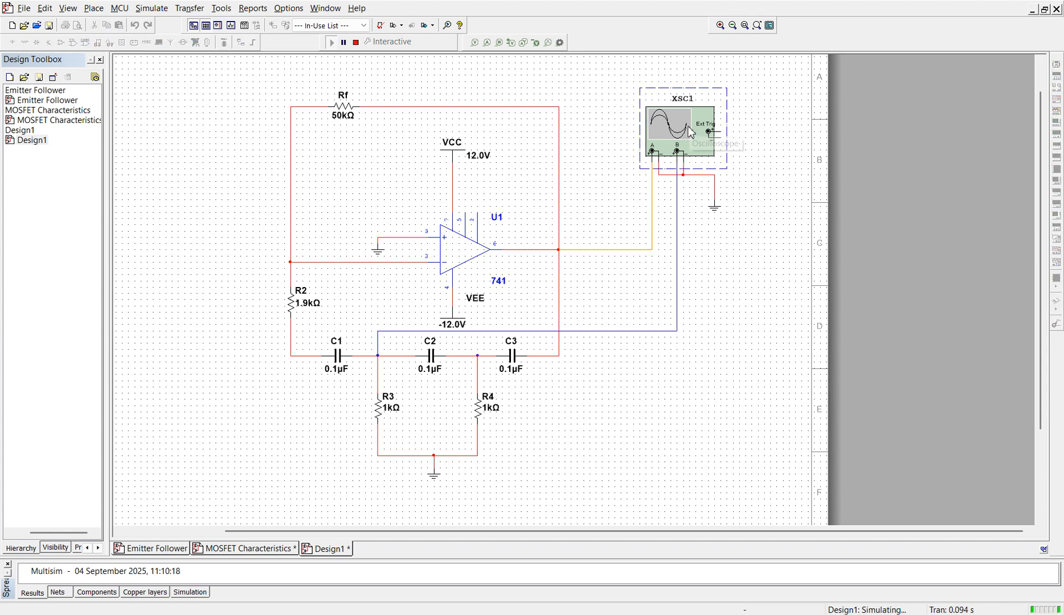
{"action": "double_click", "coordinate": [689, 131]}
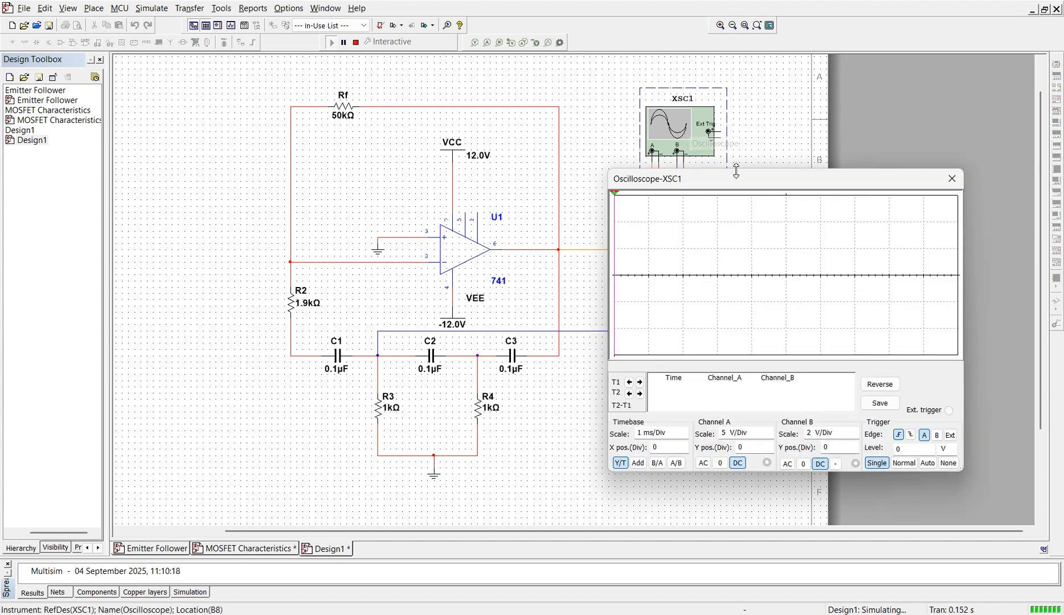
{"action": "left_click", "coordinate": [922, 462]}
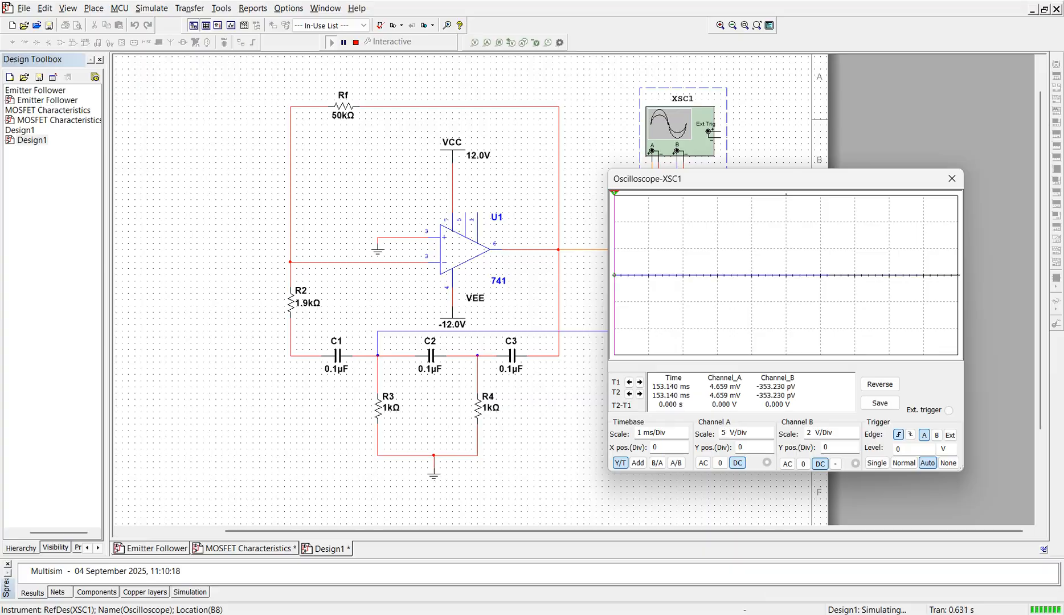
- Switch to the PowerPoint presentation and show the expected waveforms slide full screen
{"action": "key", "text": "alt+Tab"}
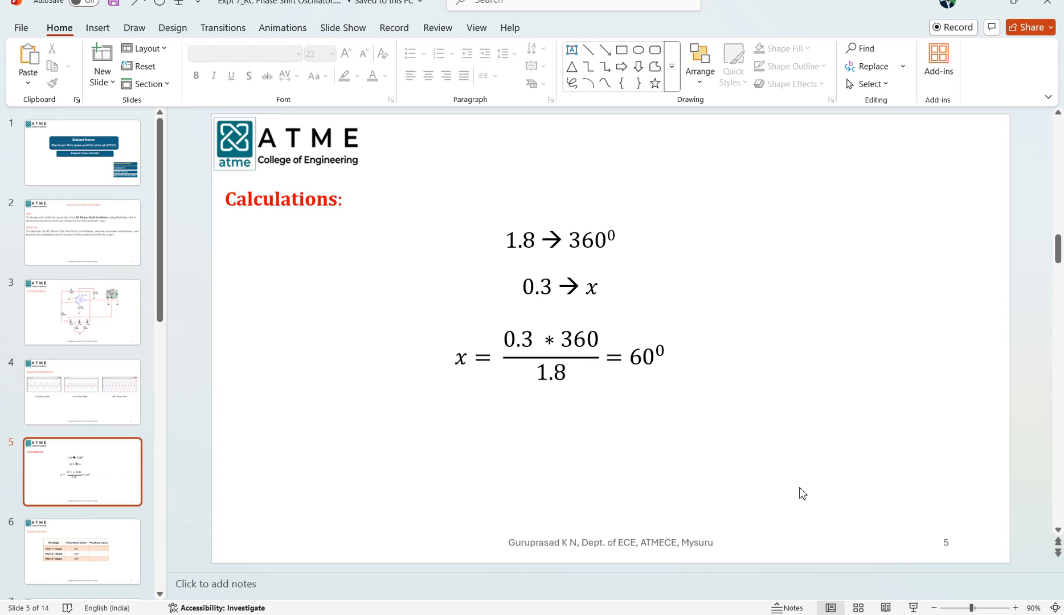
{"action": "left_click", "coordinate": [105, 405]}
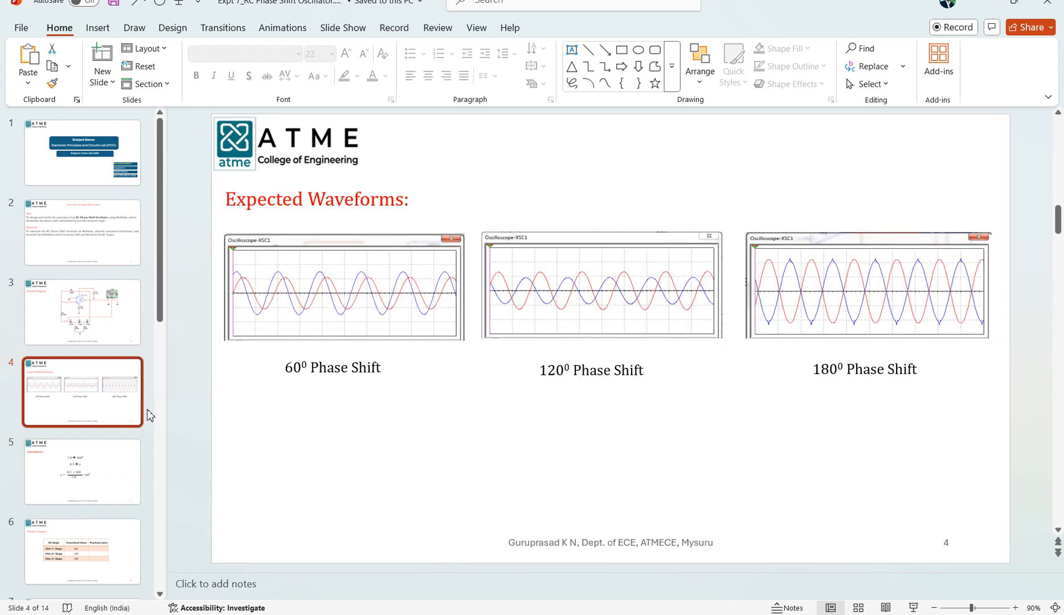
{"action": "left_click", "coordinate": [912, 608]}
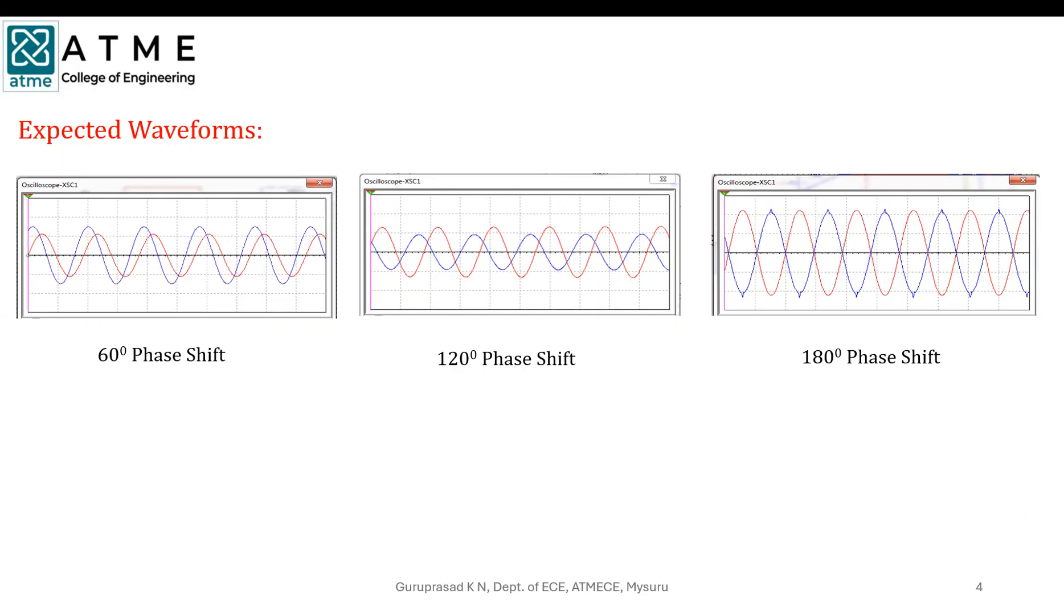
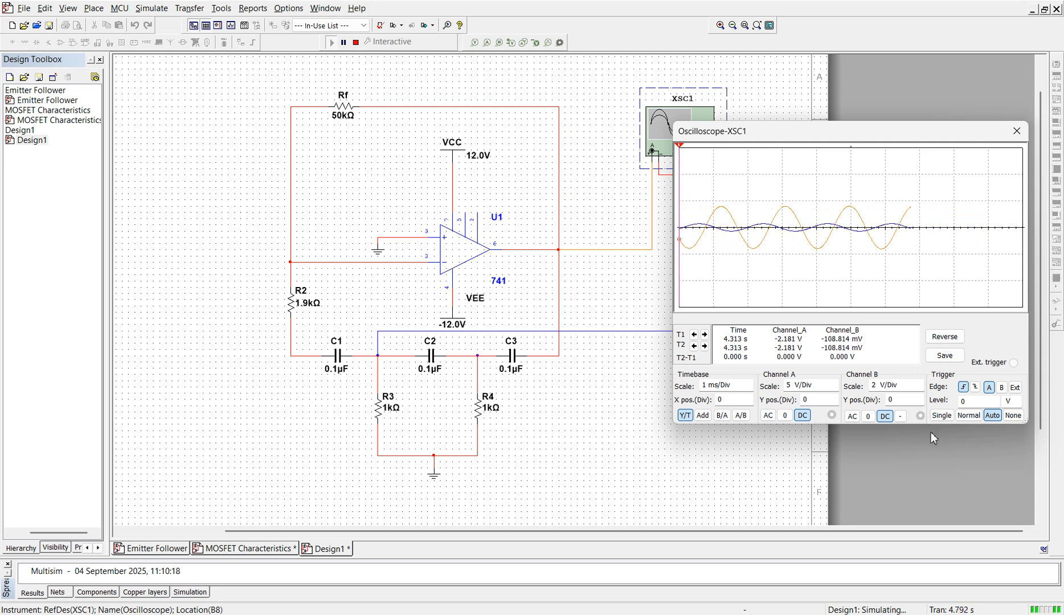
- Set the oscilloscope's channel B scale to 500 mV/Div and the trigger mode to Single
{"action": "left_click", "coordinate": [918, 389]}
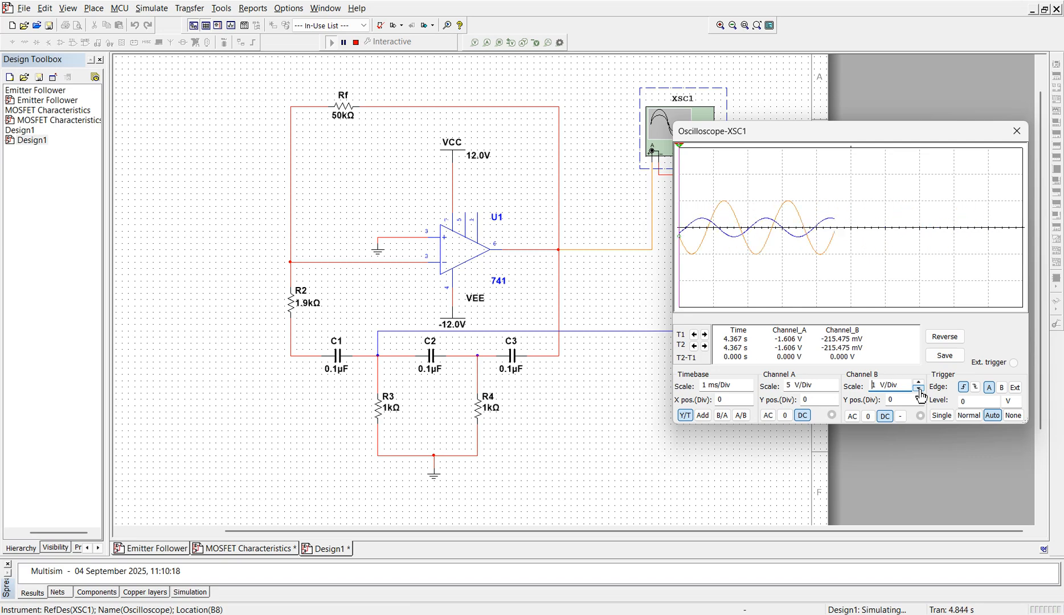
{"action": "left_click", "coordinate": [919, 389]}
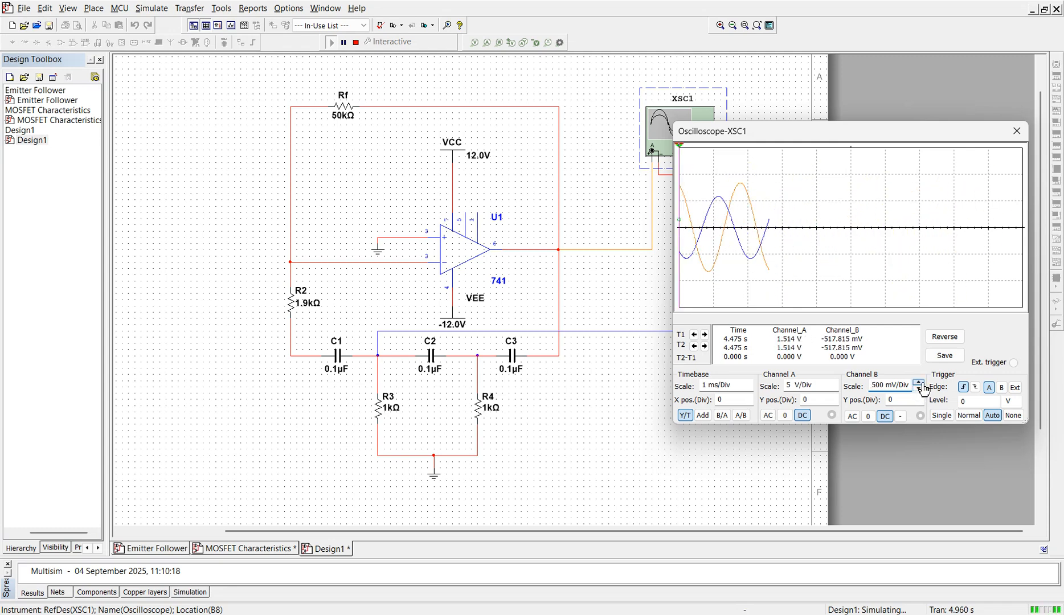
{"action": "left_click", "coordinate": [918, 383]}
{"action": "left_click", "coordinate": [918, 389]}
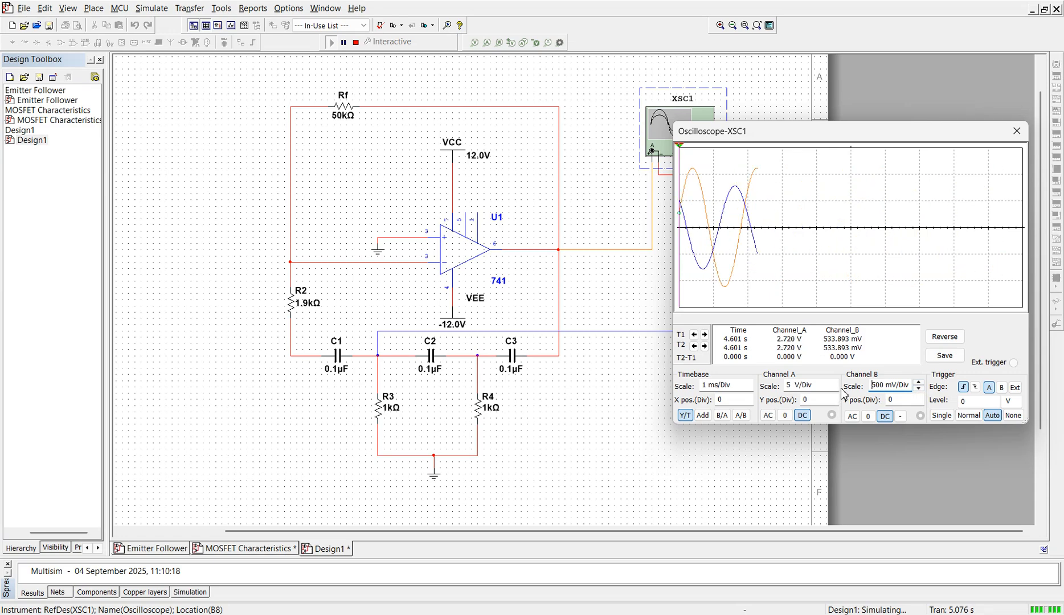
{"action": "left_click", "coordinate": [940, 415]}
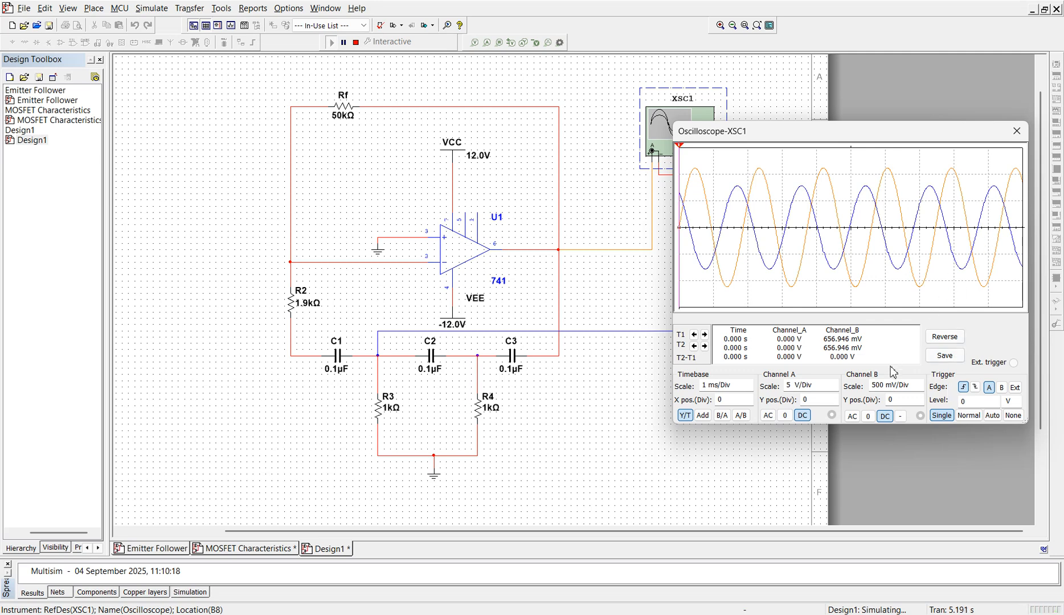
- Set the coupling of channel B and of channel A to 0, and restore both channels to DC coupling
{"action": "left_click", "coordinate": [868, 417]}
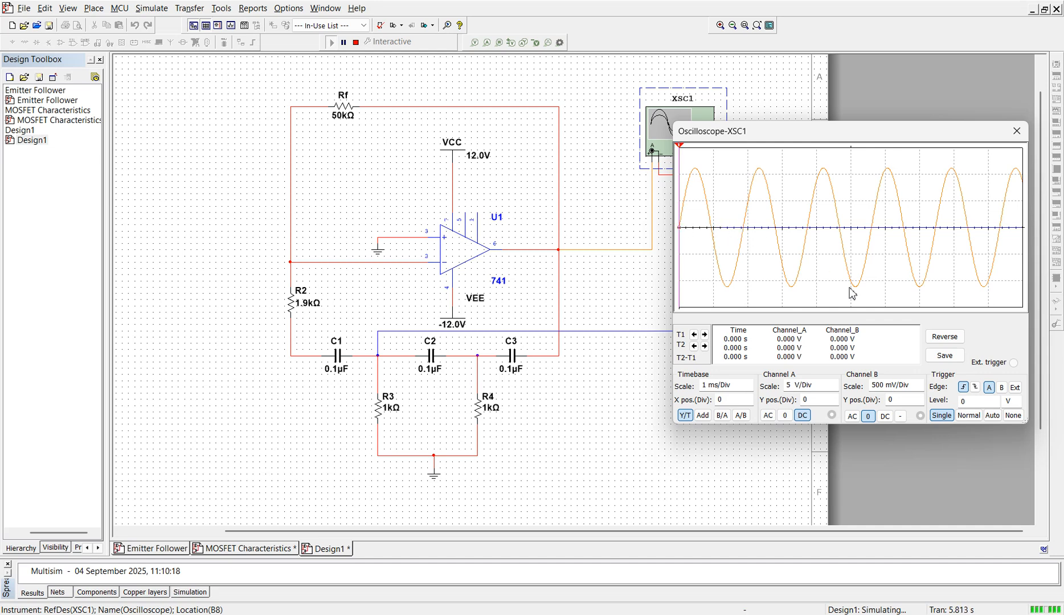
{"action": "left_click", "coordinate": [785, 416]}
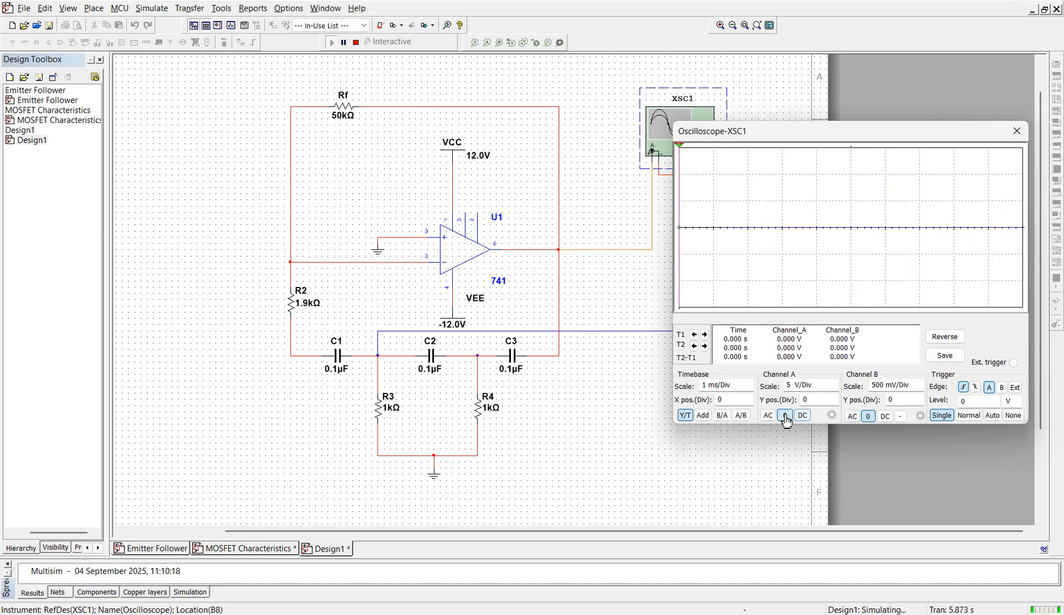
{"action": "left_click", "coordinate": [802, 415]}
{"action": "left_click", "coordinate": [885, 417]}
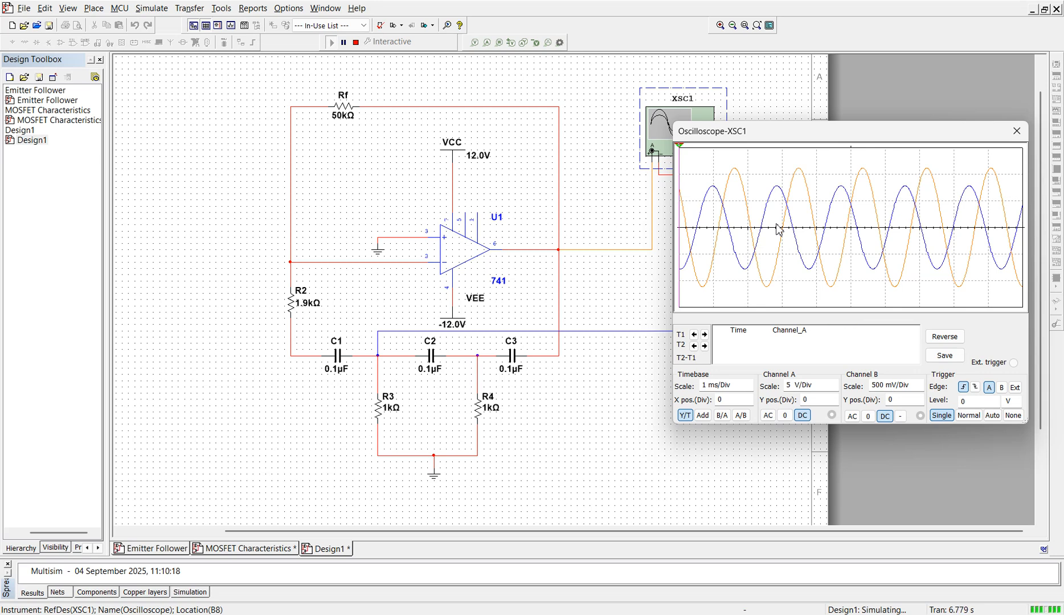
- Stop the simulation with the oscilloscope closed, and delete the wire from channel B to the C1–C2 junction
{"action": "left_click", "coordinate": [1015, 132]}
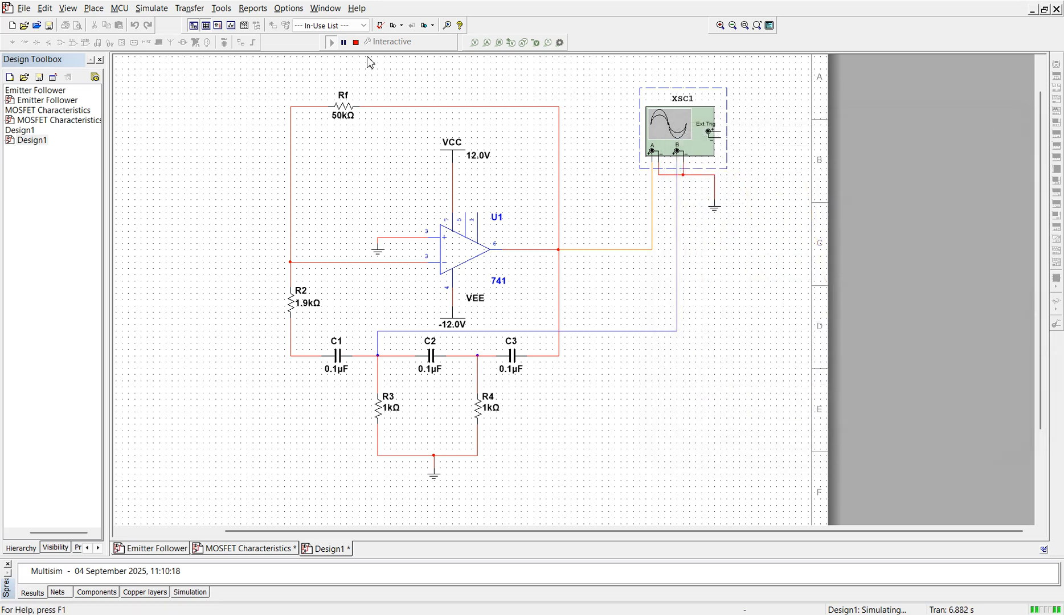
{"action": "left_click", "coordinate": [356, 42]}
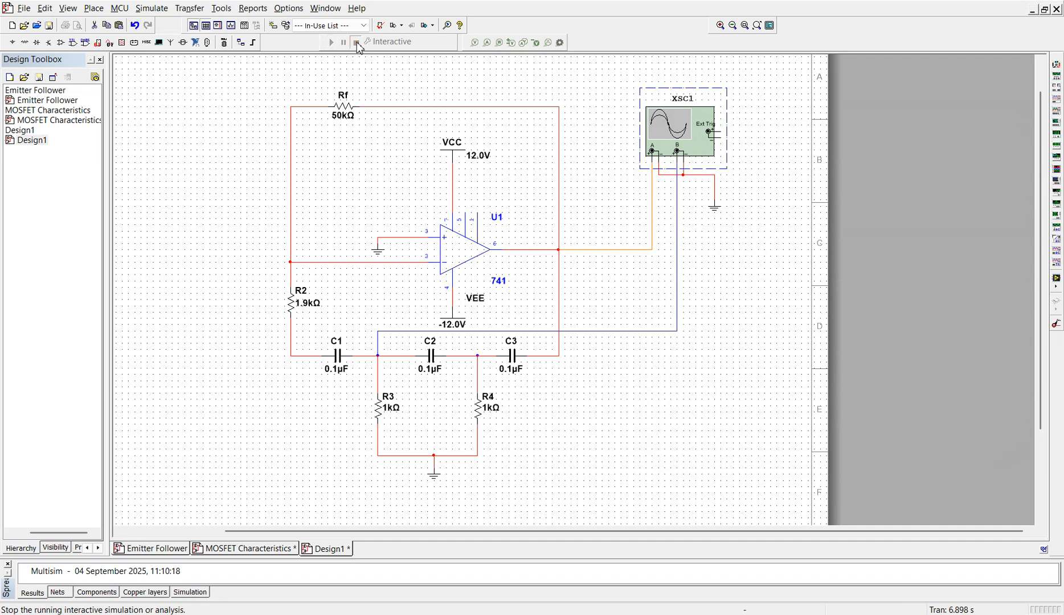
{"action": "left_click", "coordinate": [633, 331]}
{"action": "key", "text": "Delete"}
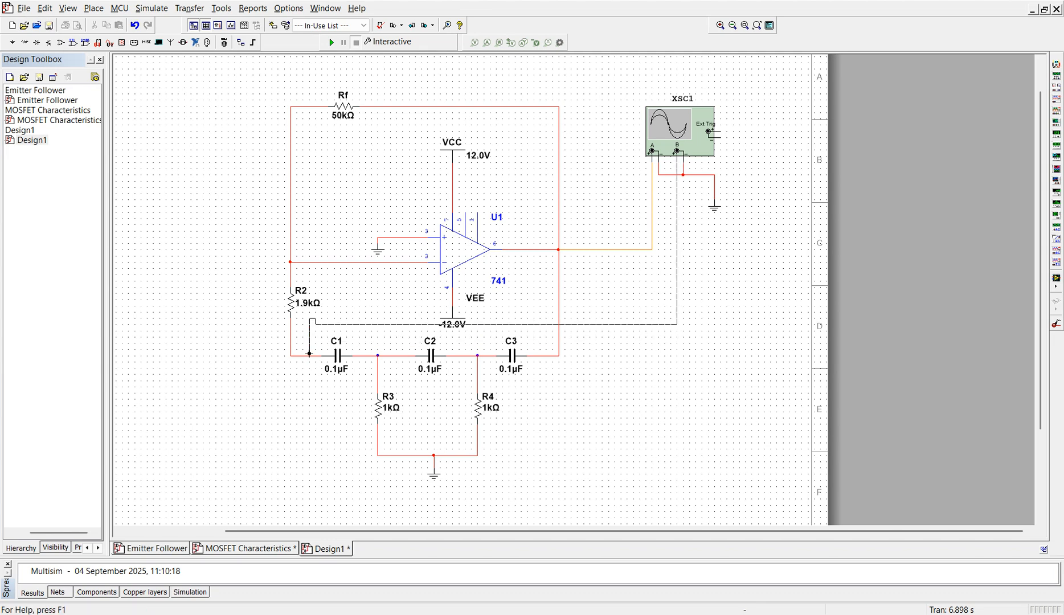
- Wire the oscilloscope's channel B to the node between R2 and C1, undoing the first connection and redoing it
{"action": "left_click", "coordinate": [311, 357]}
{"action": "key", "text": "ctrl+z"}
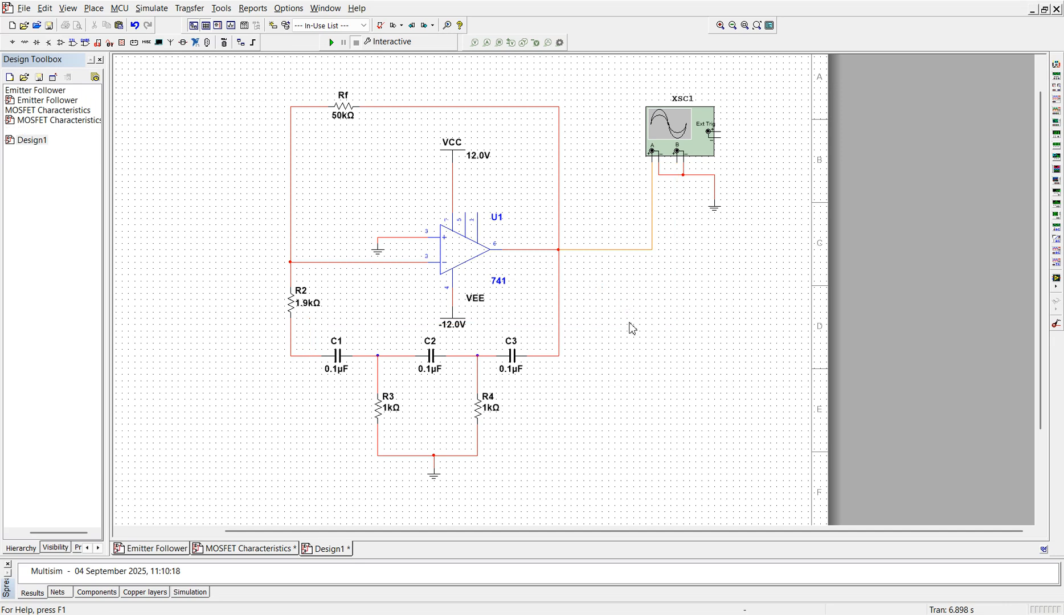
{"action": "left_click", "coordinate": [678, 164]}
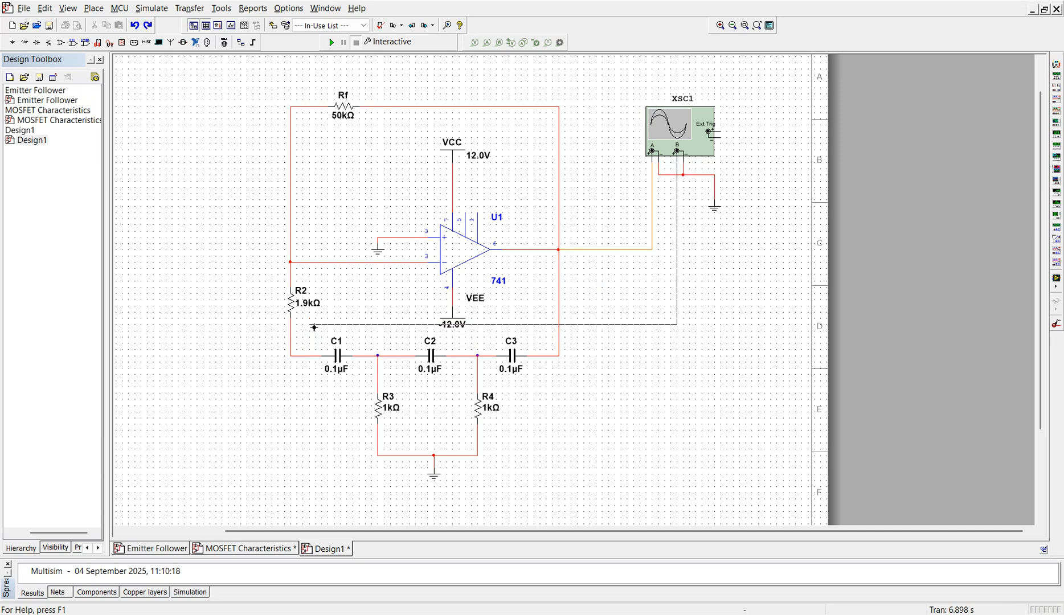
{"action": "left_click", "coordinate": [315, 356]}
- Change the segment color of the channel B wire at the R2–C1 node to blue
{"action": "right_click", "coordinate": [602, 324]}
{"action": "left_click", "coordinate": [641, 352]}
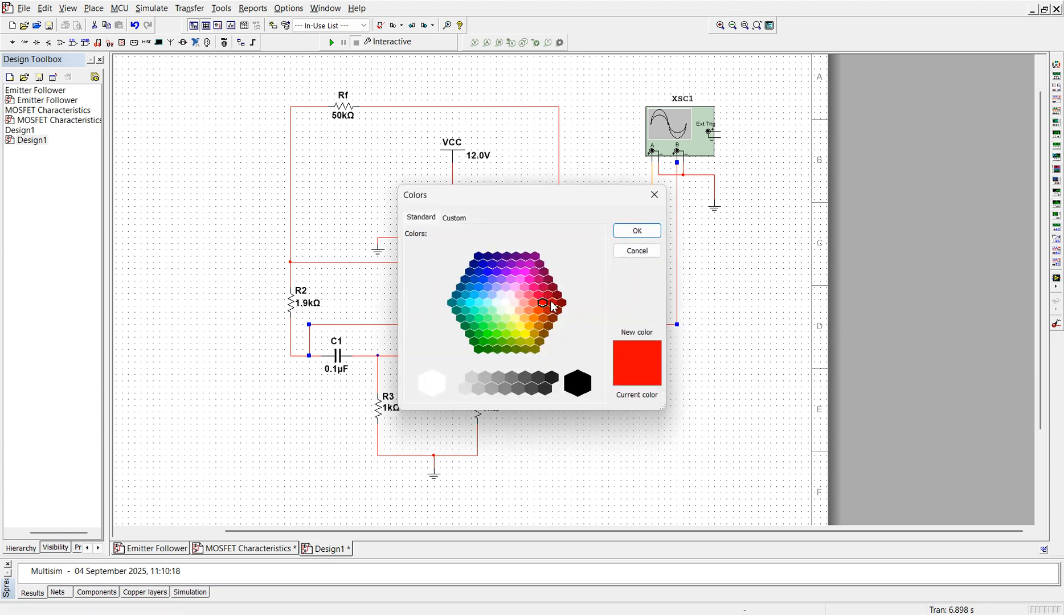
{"action": "left_click", "coordinate": [488, 273]}
{"action": "left_click", "coordinate": [637, 230]}
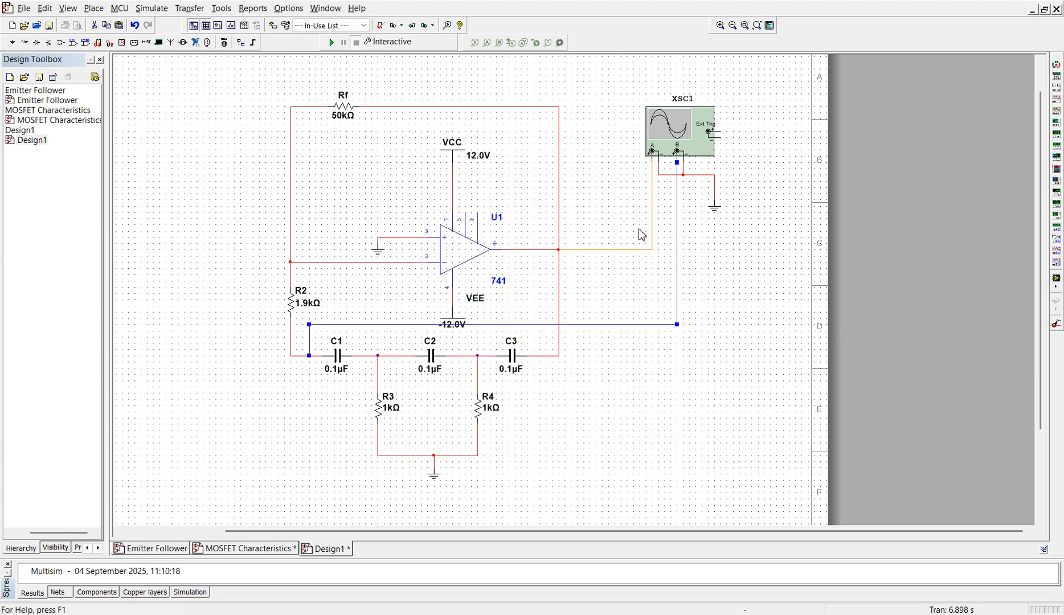
- Restart the simulation, open the XSC1 oscilloscope and switch its trigger mode to Auto
{"action": "left_click", "coordinate": [331, 42]}
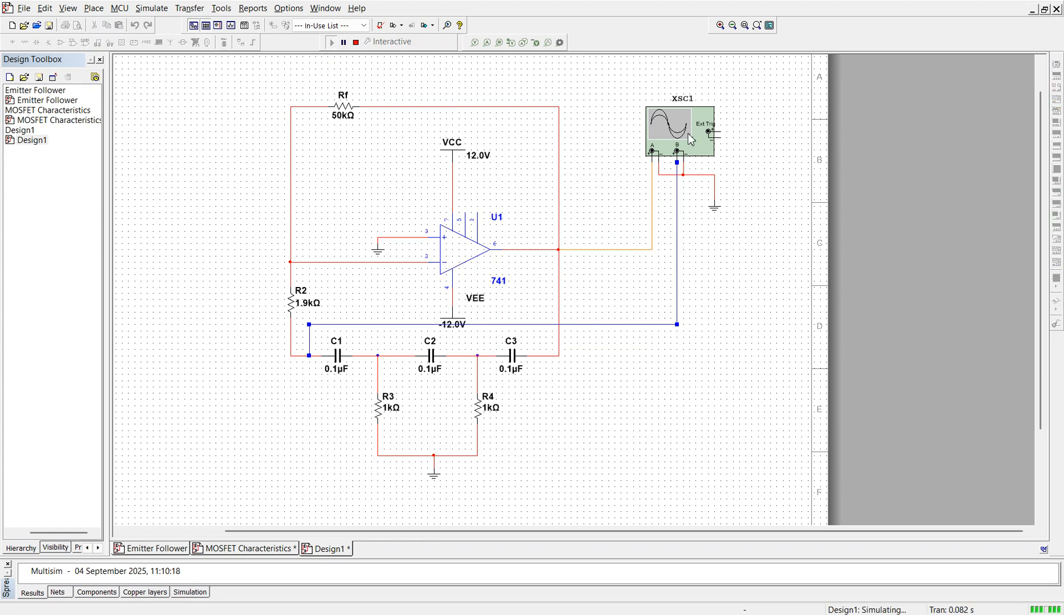
{"action": "double_click", "coordinate": [687, 138]}
{"action": "left_click", "coordinate": [944, 336]}
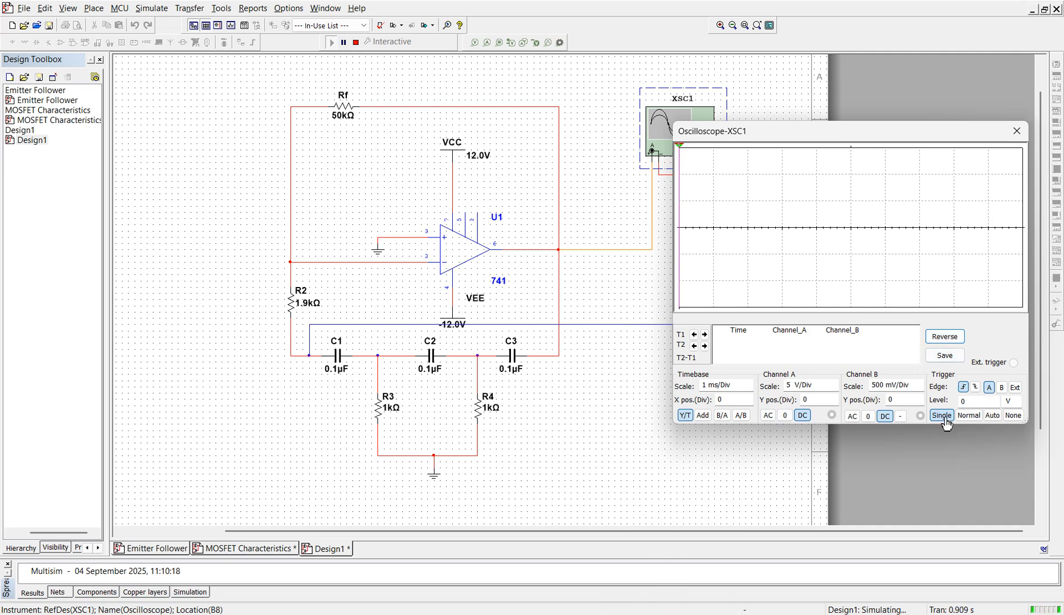
{"action": "left_click", "coordinate": [992, 415]}
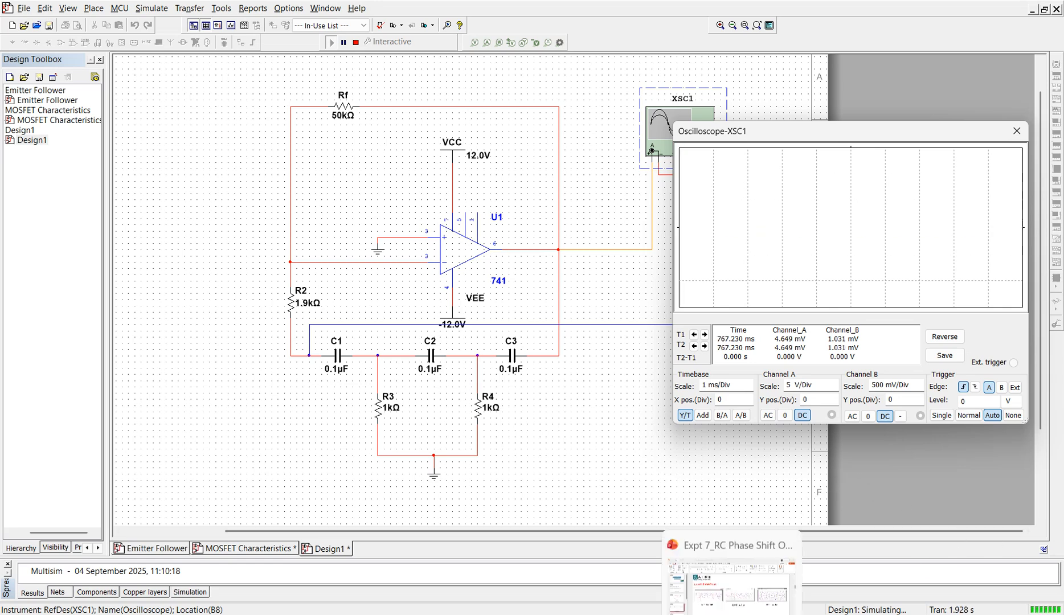
- Switch to the PowerPoint presentation and go from the expected waveforms slide to the calculations slide
{"action": "left_click", "coordinate": [755, 614]}
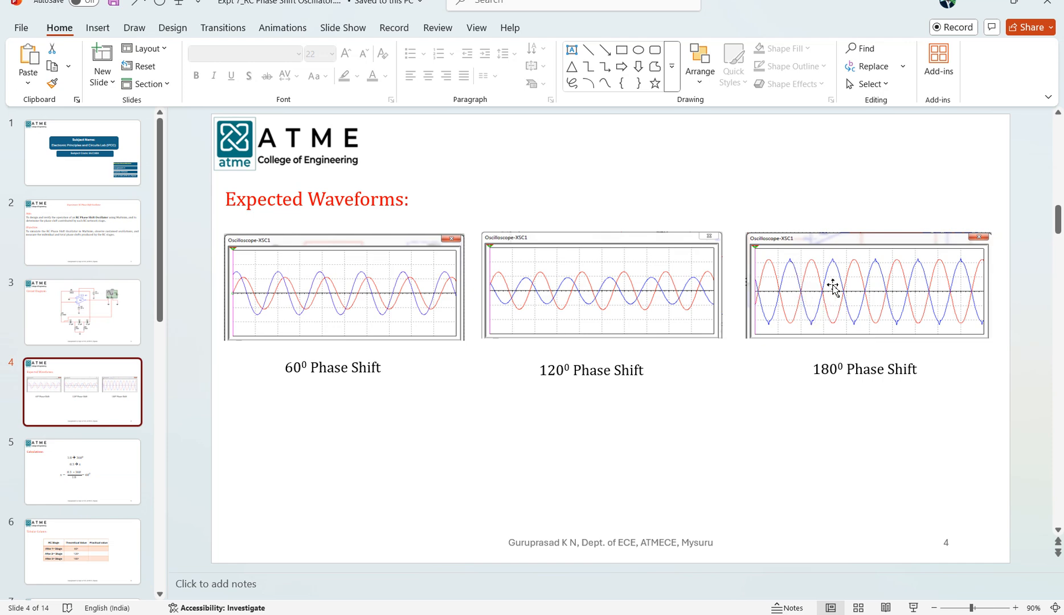
{"action": "scroll", "coordinate": [902, 382], "scroll_direction": "down", "scroll_amount": 1}
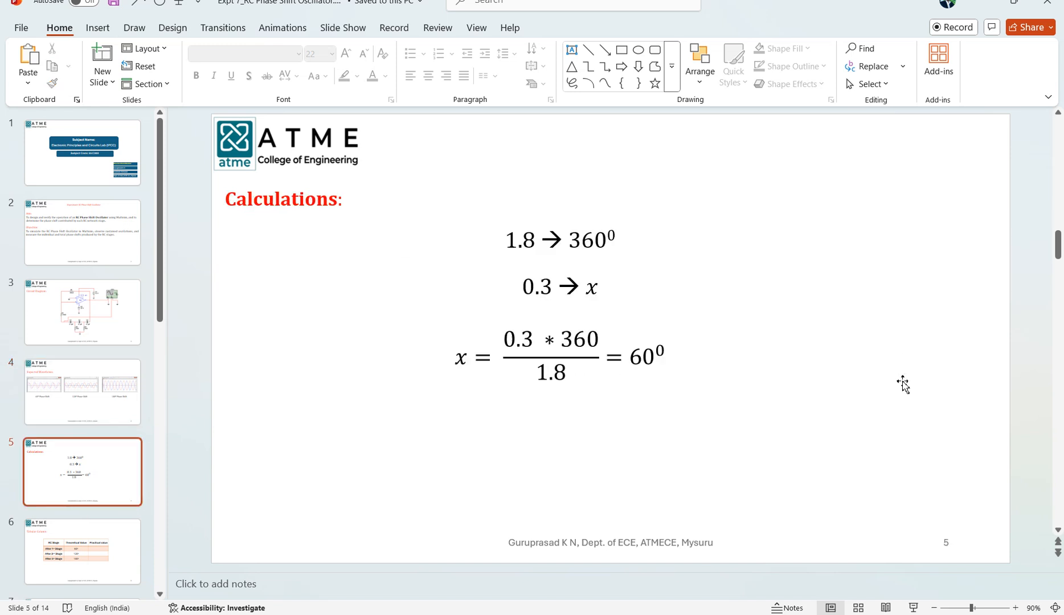